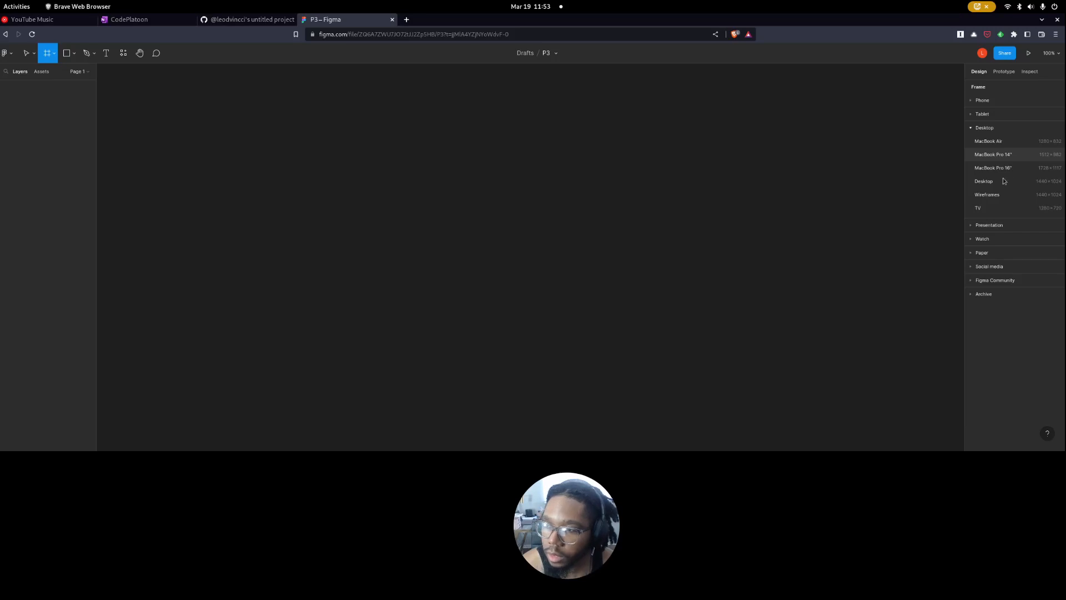
# Create a MacBook Pro 16" frame on the empty canvas.
pyautogui.click(994, 167)
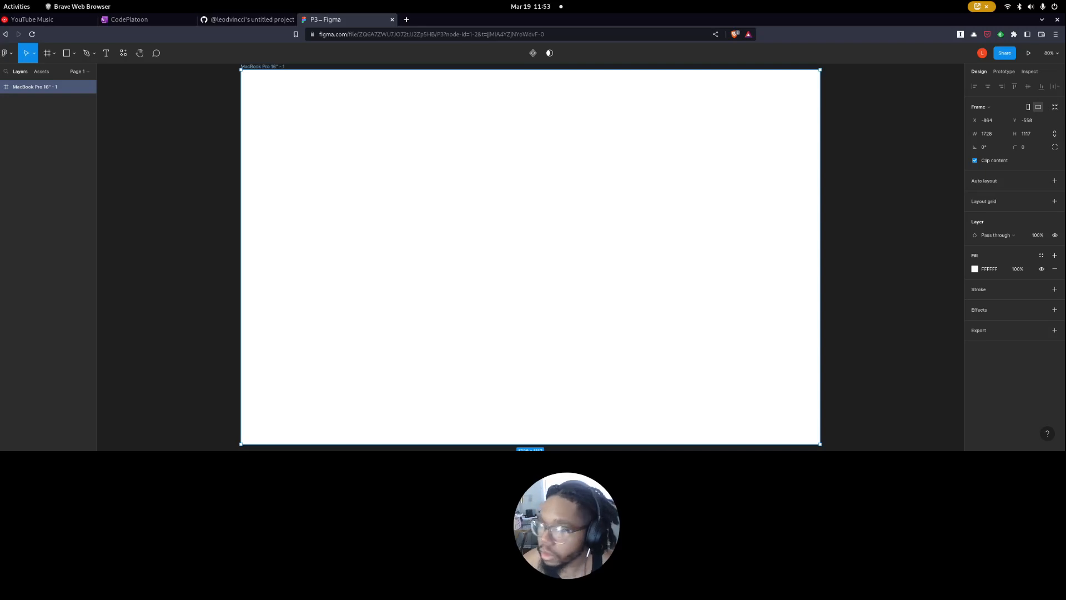
# Split the browser into two windows, tiling the GitHub project board and the P3 Figma file side by side.
pyautogui.moveTo(868, 16); pyautogui.dragTo(1, 63)
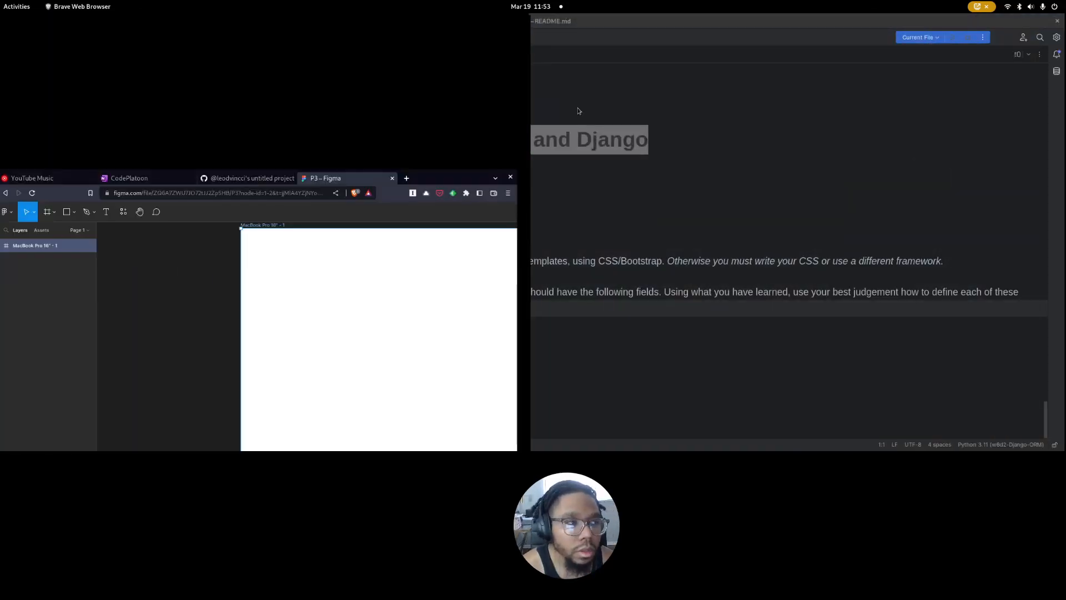
pyautogui.click(587, 135)
pyautogui.press('super')
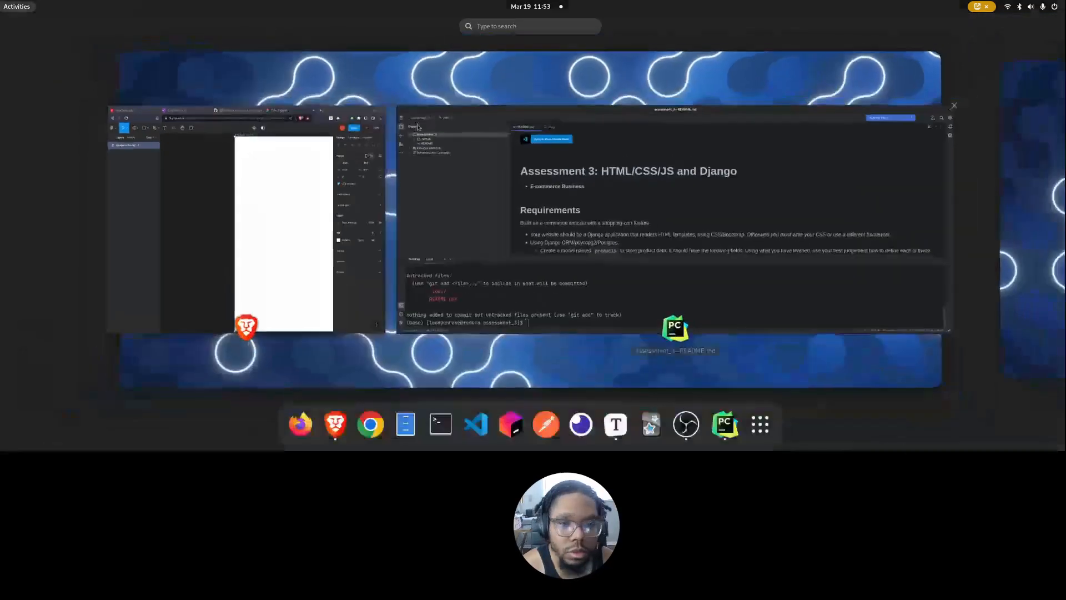
pyautogui.click(248, 151)
pyautogui.moveTo(247, 22); pyautogui.dragTo(614, 148)
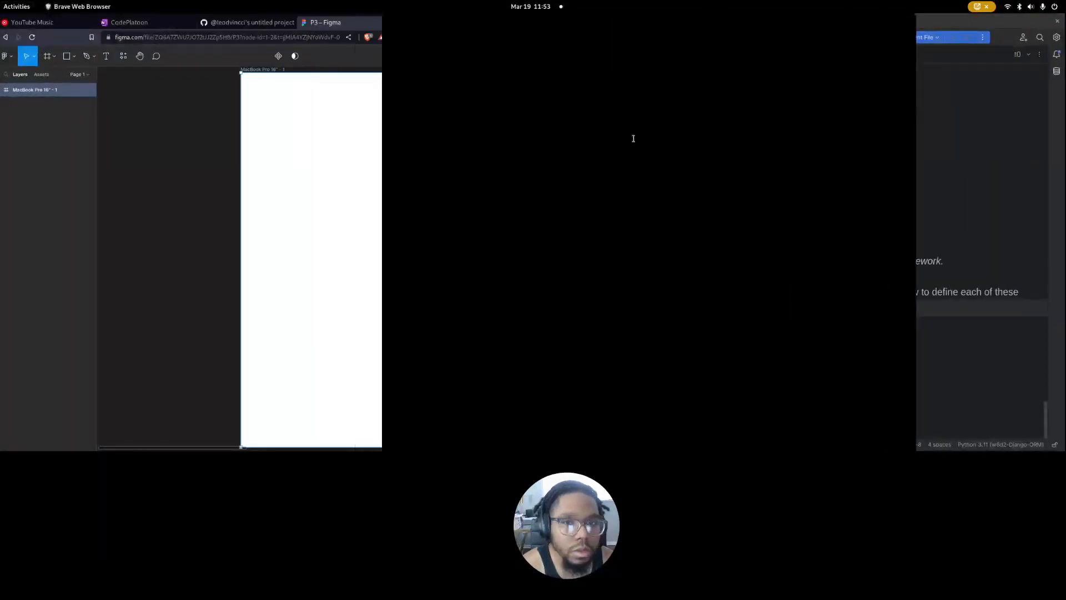
pyautogui.moveTo(589, 18); pyautogui.dragTo(1057, 20)
pyautogui.moveTo(405, 25); pyautogui.dragTo(1063, 11)
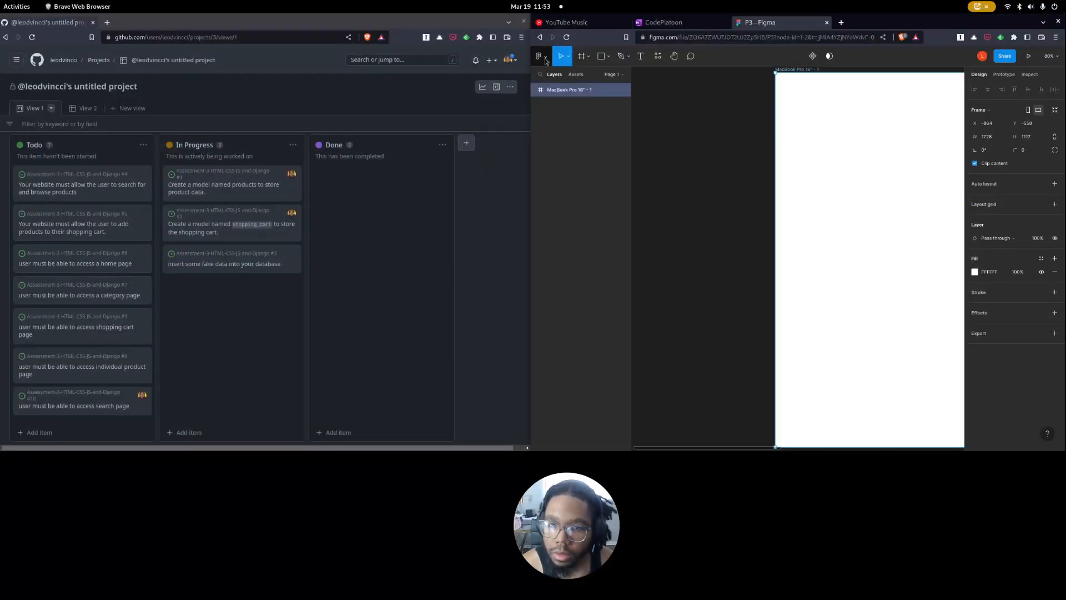
# Enlarge the Figma window by narrowing the GitHub project board, so the whole frame fits in view.
pyautogui.hscroll(3, 830, 203)
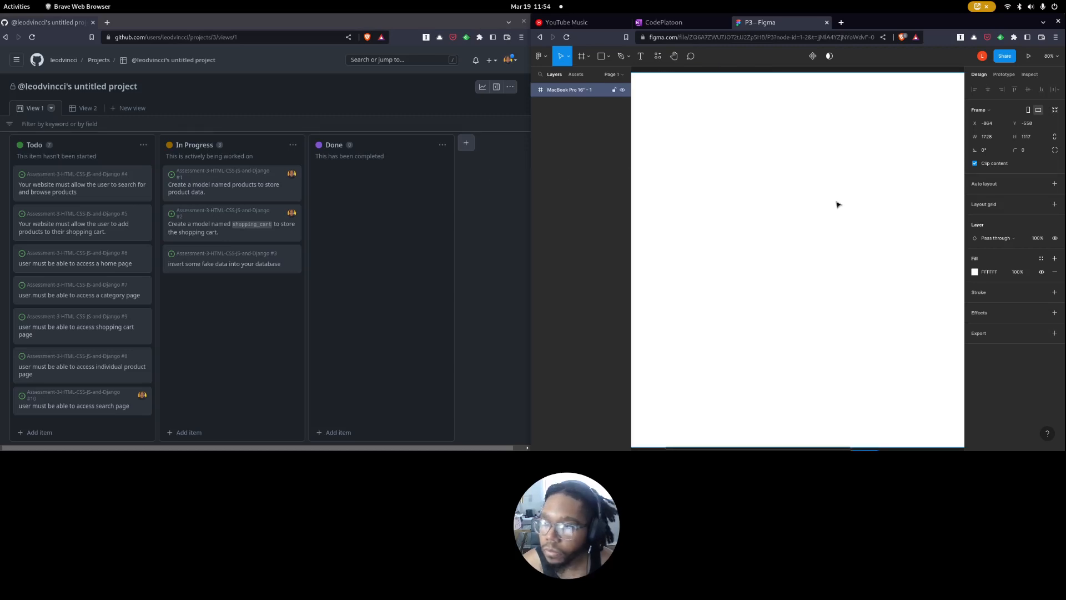
pyautogui.scroll(-5, 789, 217)
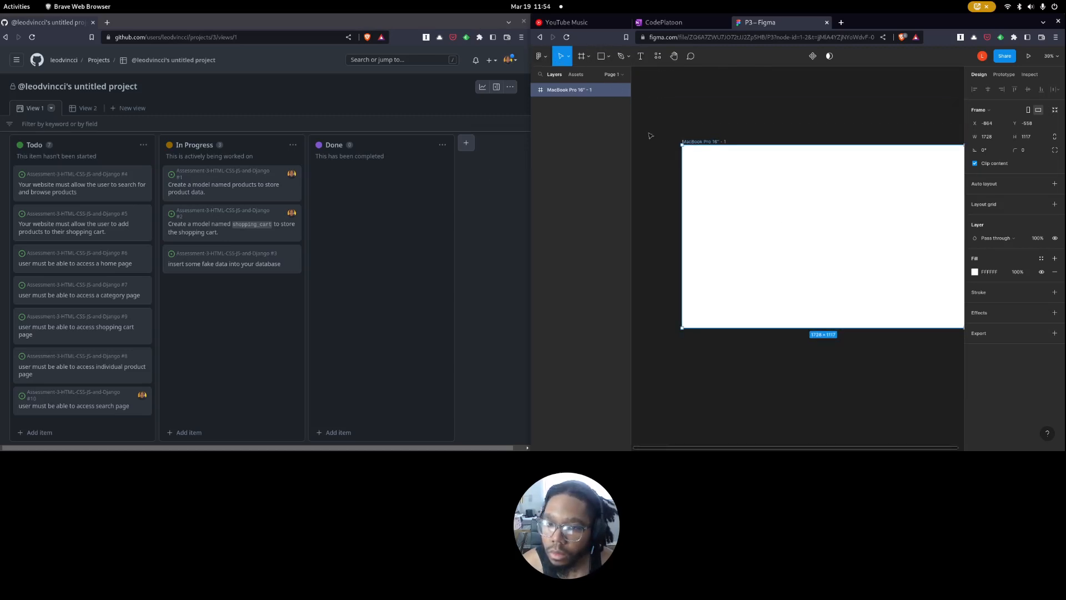
pyautogui.hscroll(2, 797, 239)
pyautogui.hscroll(-2, 796, 238)
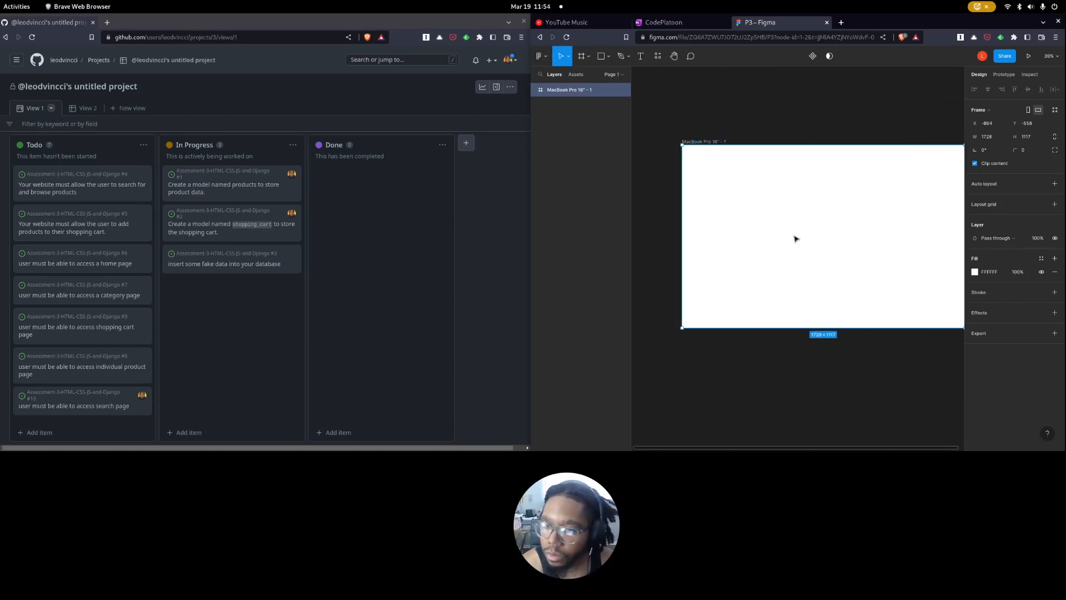
pyautogui.moveTo(529, 213); pyautogui.dragTo(210, 213)
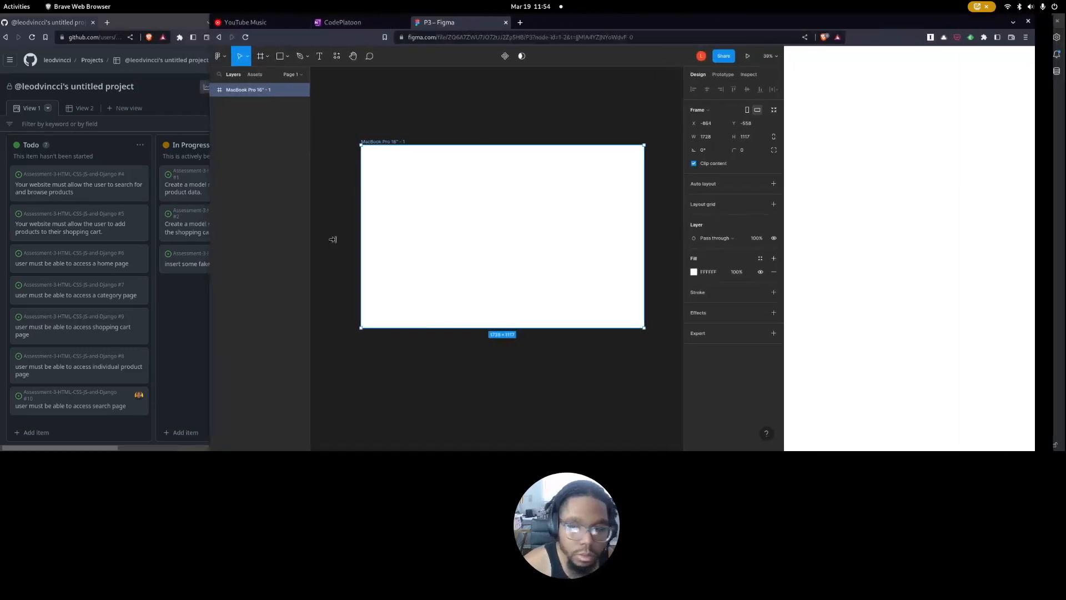
pyautogui.scroll(2, 473, 274)
pyautogui.hscroll(-2, 461, 272)
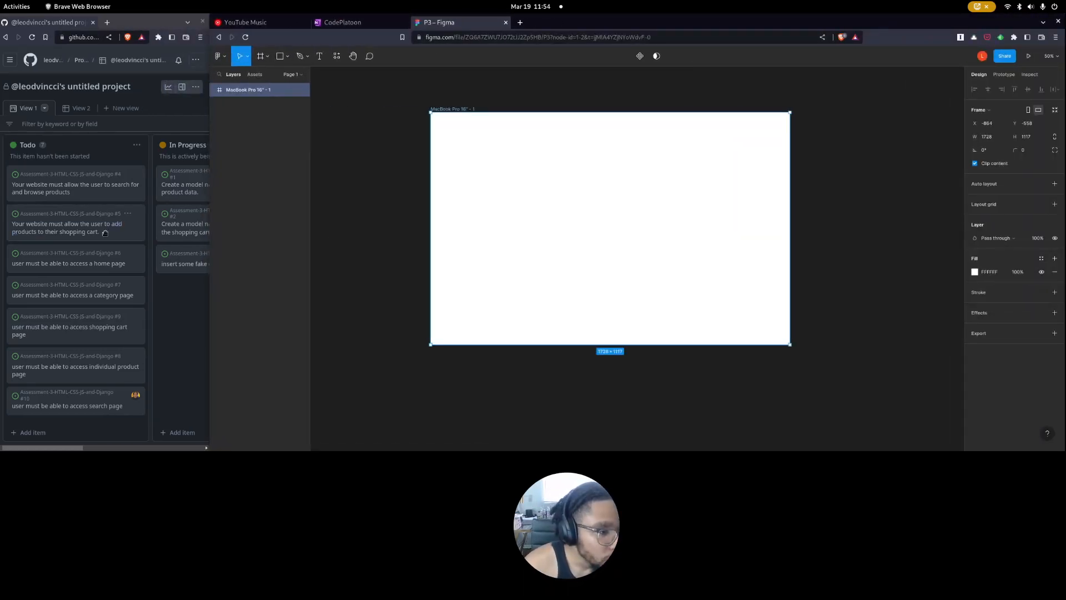
pyautogui.hscroll(3, 148, 297)
pyautogui.hscroll(-3, 128, 298)
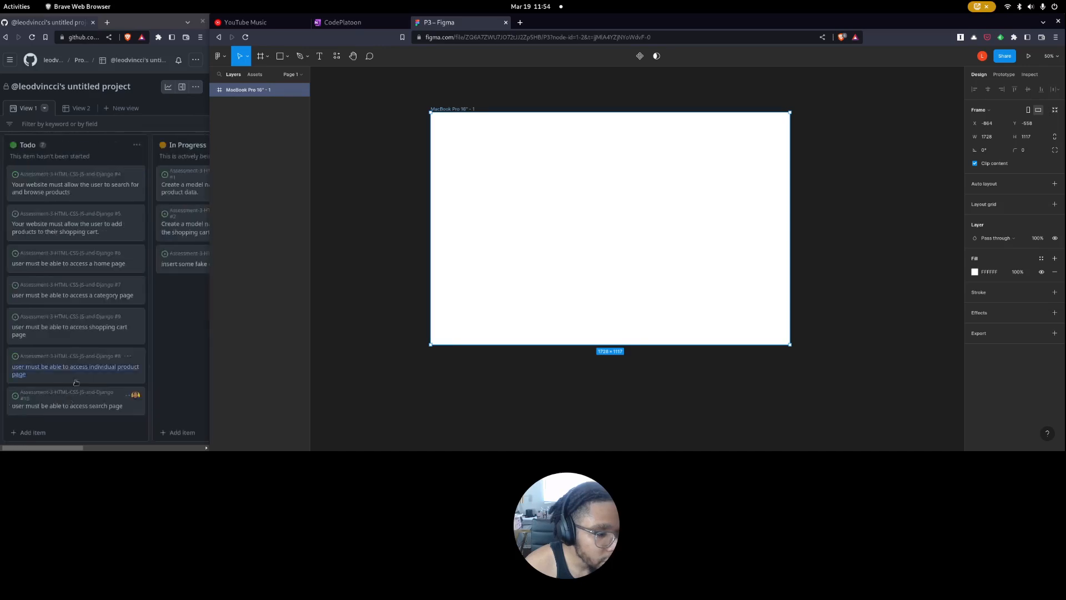
# Switch to README.md in Typora beside the Figma window and widen its pane.
pyautogui.hotkey('alt', 'Tab')
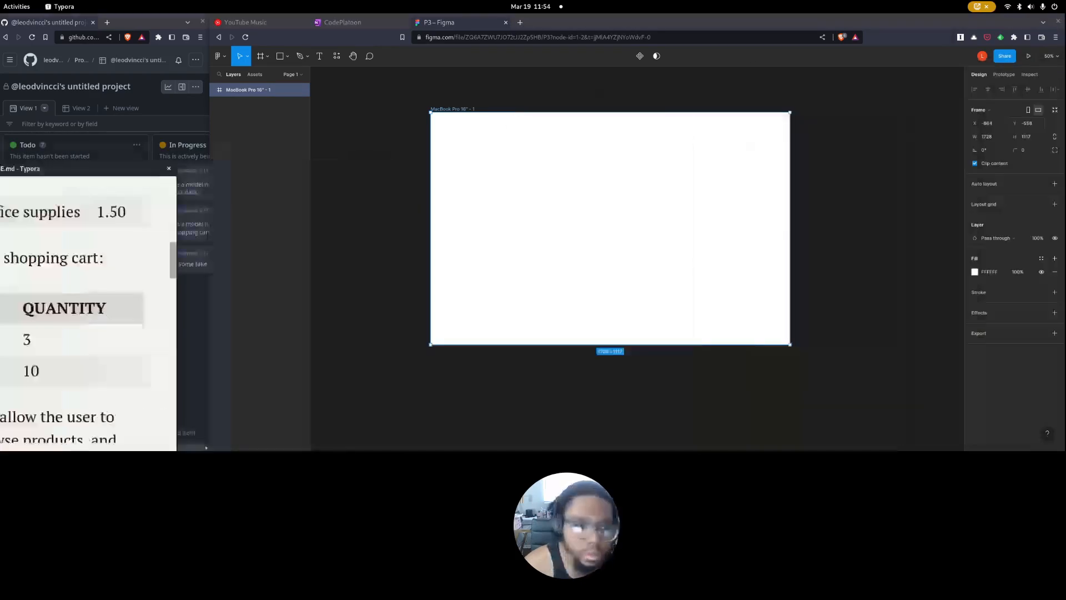
pyautogui.moveTo(206, 106); pyautogui.dragTo(404, 105)
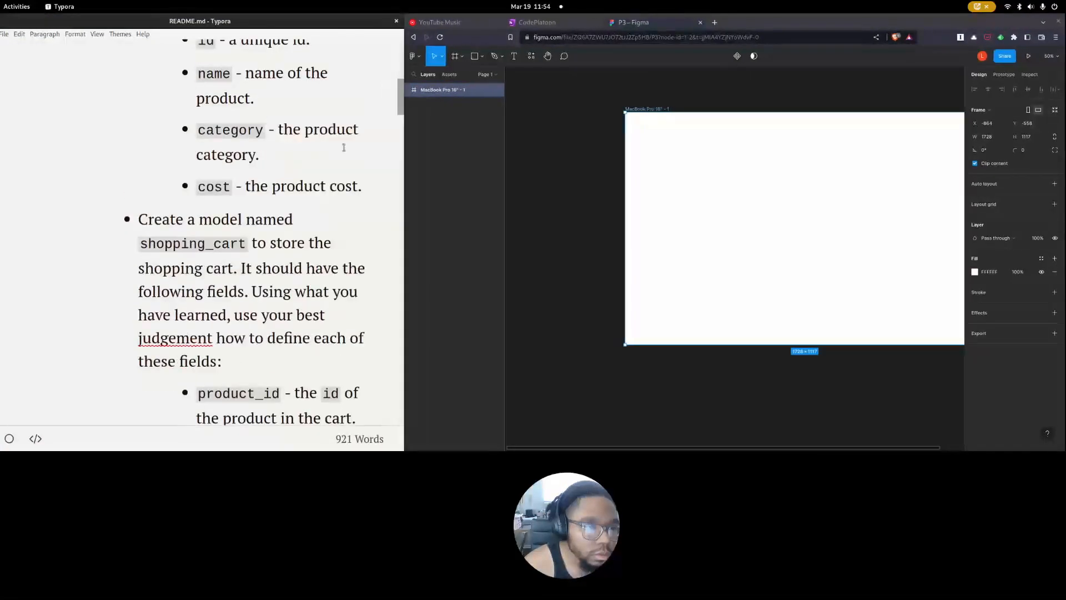
# Review the README's model fields and its example product and shopping cart tables.
pyautogui.scroll(1, 285, 188)
pyautogui.scroll(6, 285, 188)
pyautogui.scroll(-12, 285, 186)
pyautogui.scroll(-10, 203, 265)
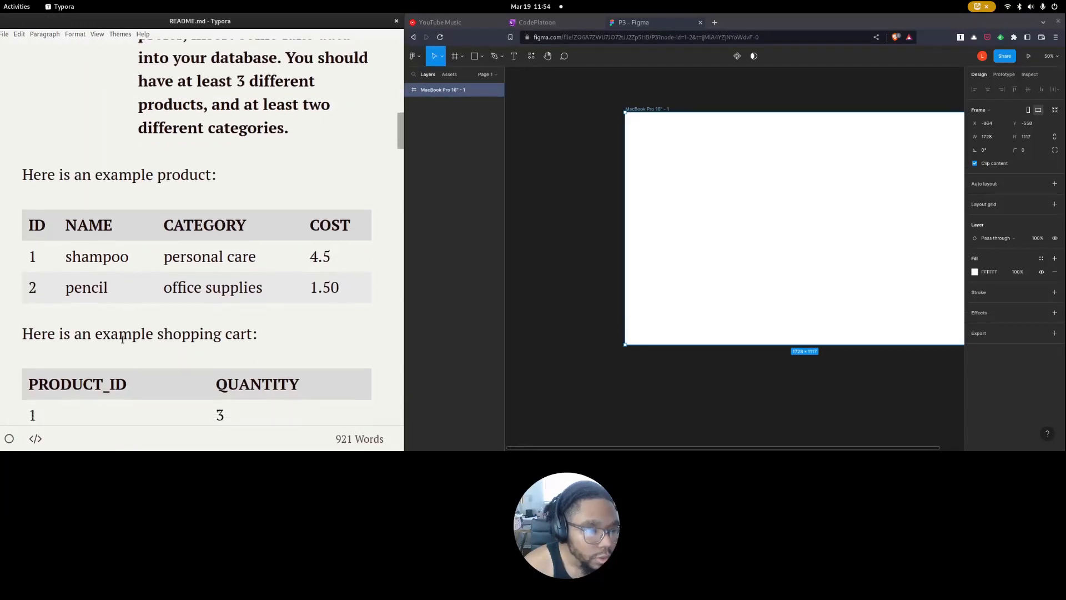
pyautogui.moveTo(44, 165); pyautogui.dragTo(195, 180)
pyautogui.click(191, 186)
pyautogui.scroll(-1, 80, 203)
pyautogui.moveTo(83, 170); pyautogui.dragTo(276, 371)
pyautogui.click(243, 338)
pyautogui.scroll(-3, 222, 341)
pyautogui.scroll(1, 190, 324)
pyautogui.scroll(1, 70, 117)
# Read the README's home page requirements, including the intro content and the site navigation links.
pyautogui.moveTo(22, 106); pyautogui.dragTo(157, 272)
pyautogui.click(97, 153)
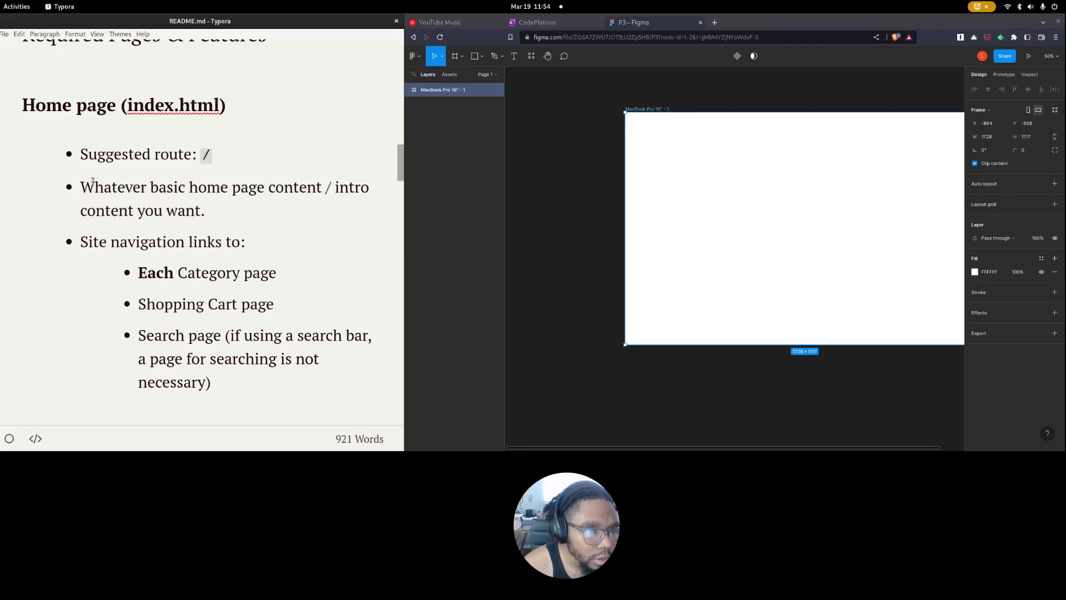
pyautogui.moveTo(206, 211); pyautogui.dragTo(79, 187)
pyautogui.scroll(-1, 129, 236)
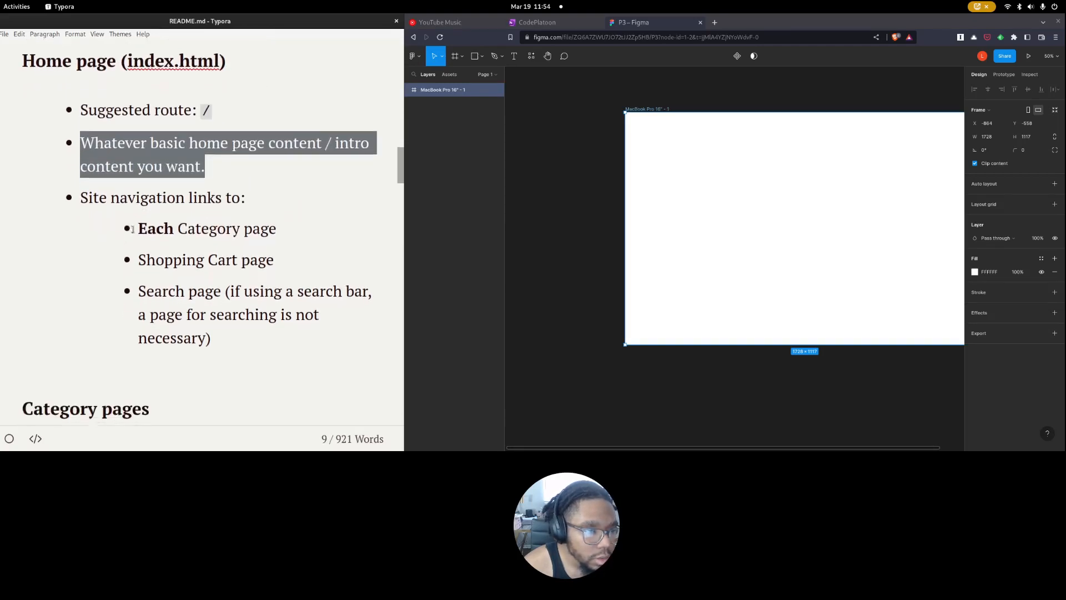
pyautogui.moveTo(166, 228); pyautogui.dragTo(248, 347)
pyautogui.click(236, 331)
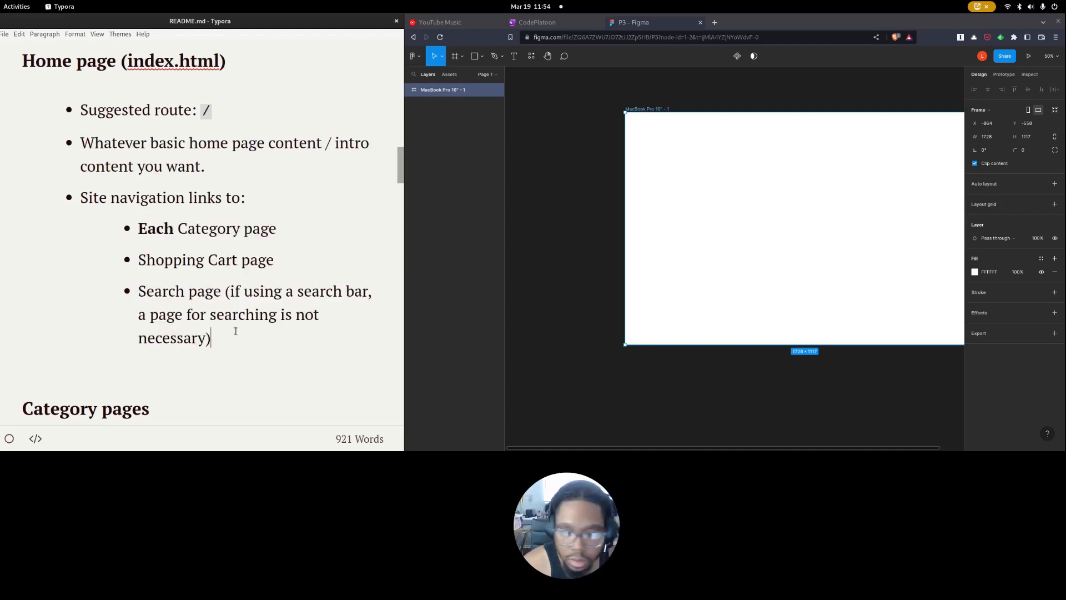
# Add a "Home" text at font size 24 in the frame's upper-left corner and shrink its box to fit the word.
pyautogui.click(512, 58)
pyautogui.moveTo(638, 130); pyautogui.dragTo(705, 149)
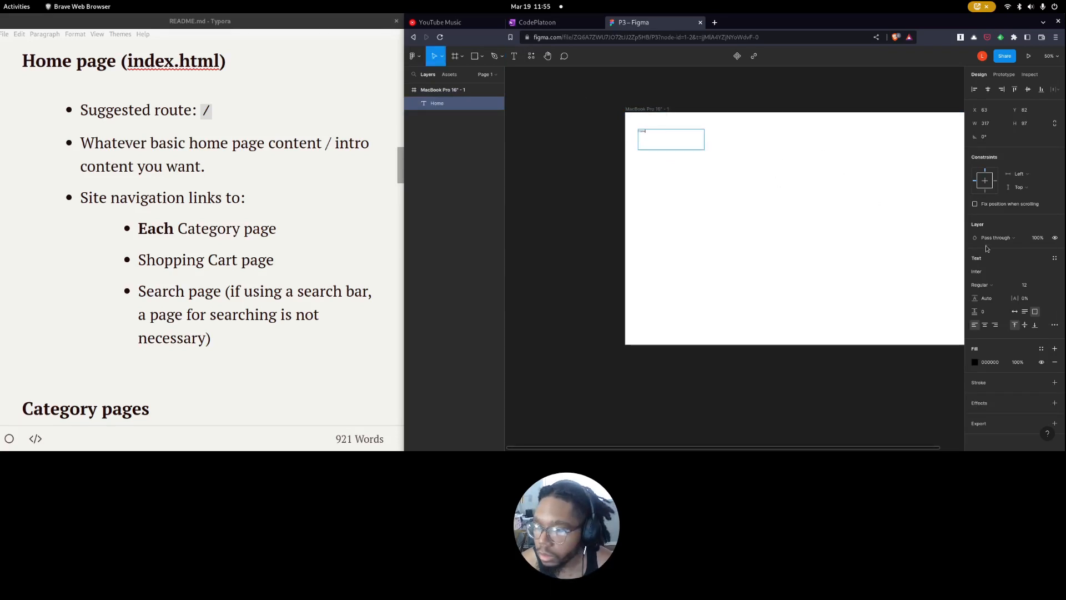
pyautogui.click(1034, 285)
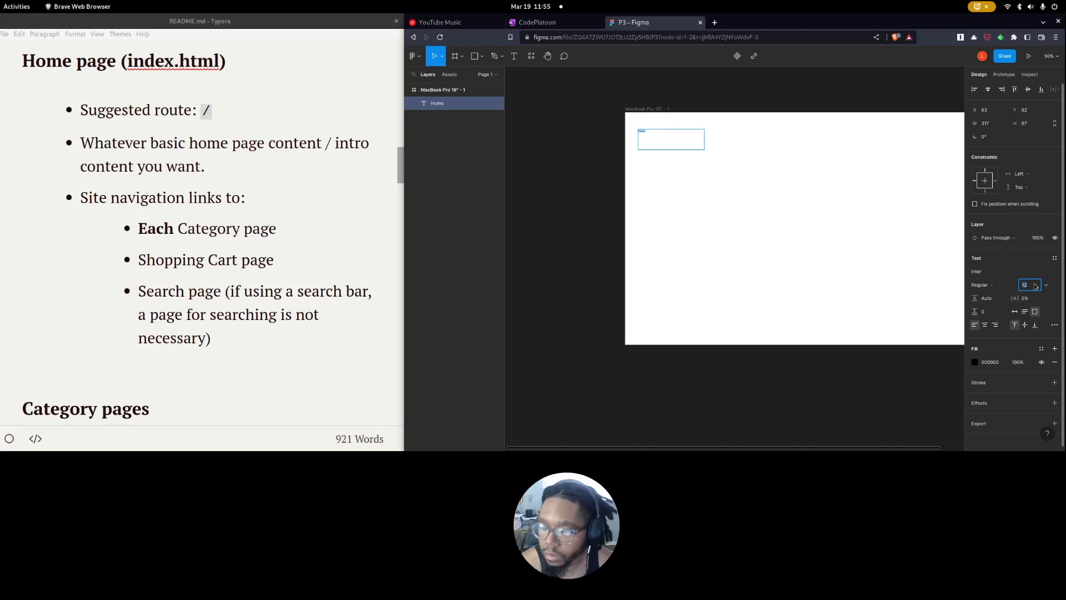
pyautogui.press('Return')
pyautogui.click(1035, 285)
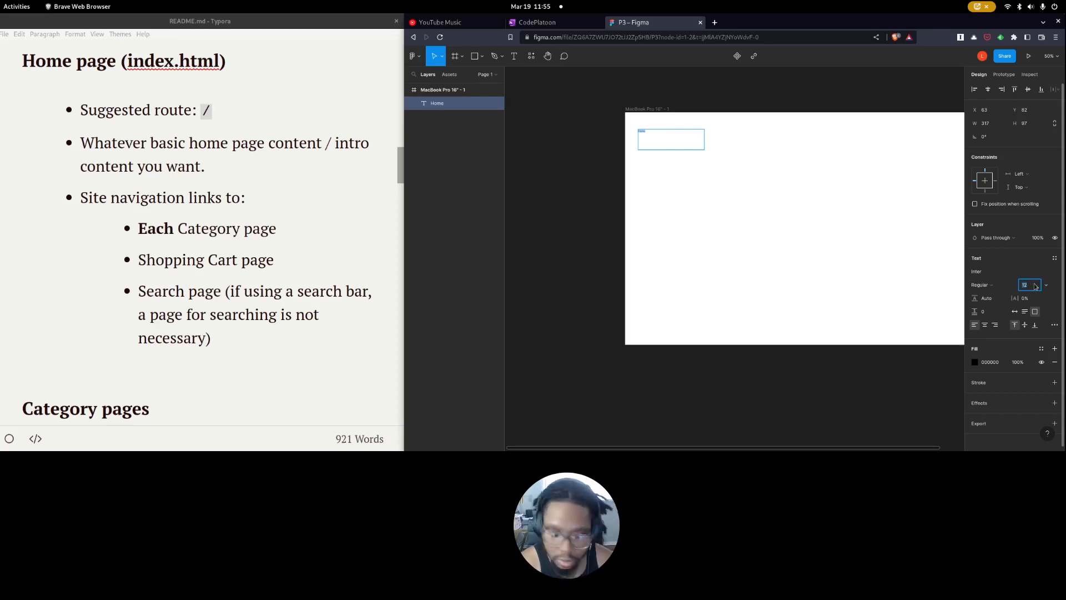
pyautogui.press('Return')
pyautogui.moveTo(705, 149); pyautogui.dragTo(656, 138)
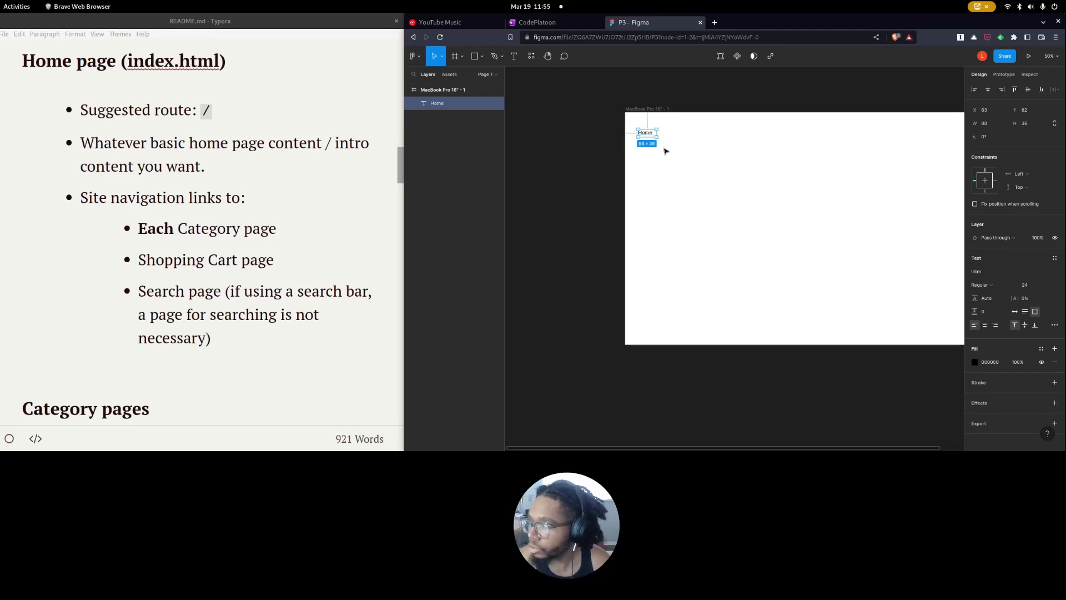
# Duplicate the Home label to its right, change the copy's text to "Categories" and widen its box to about 133.
pyautogui.click(663, 148)
pyautogui.click(646, 136)
pyautogui.moveTo(644, 139); pyautogui.dragTo(675, 137)
pyautogui.doubleClick(671, 134)
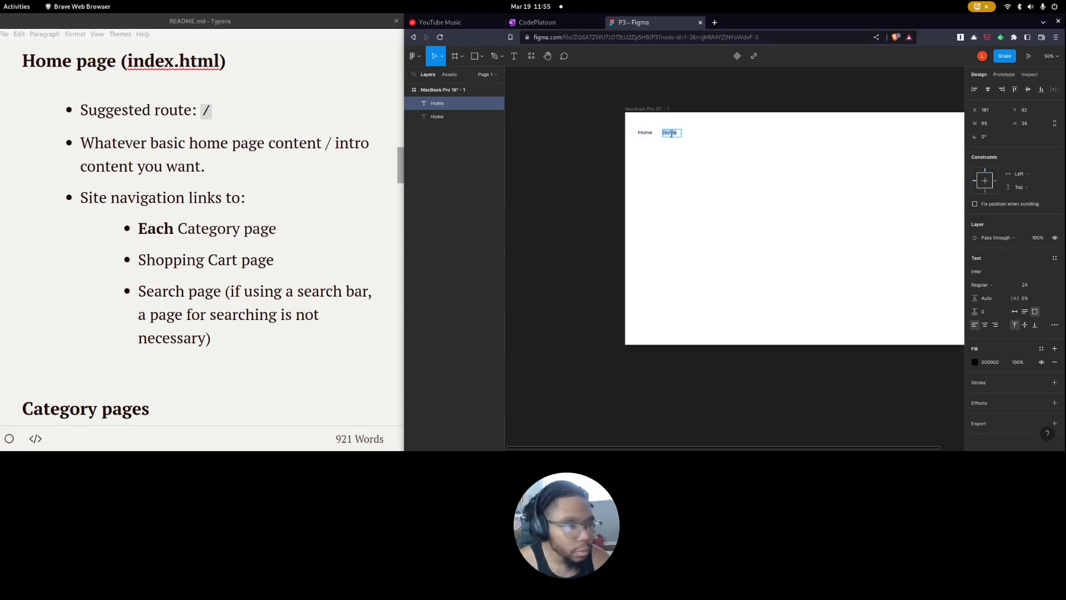
pyautogui.scroll(-3, 23, 275)
pyautogui.write('Categories')
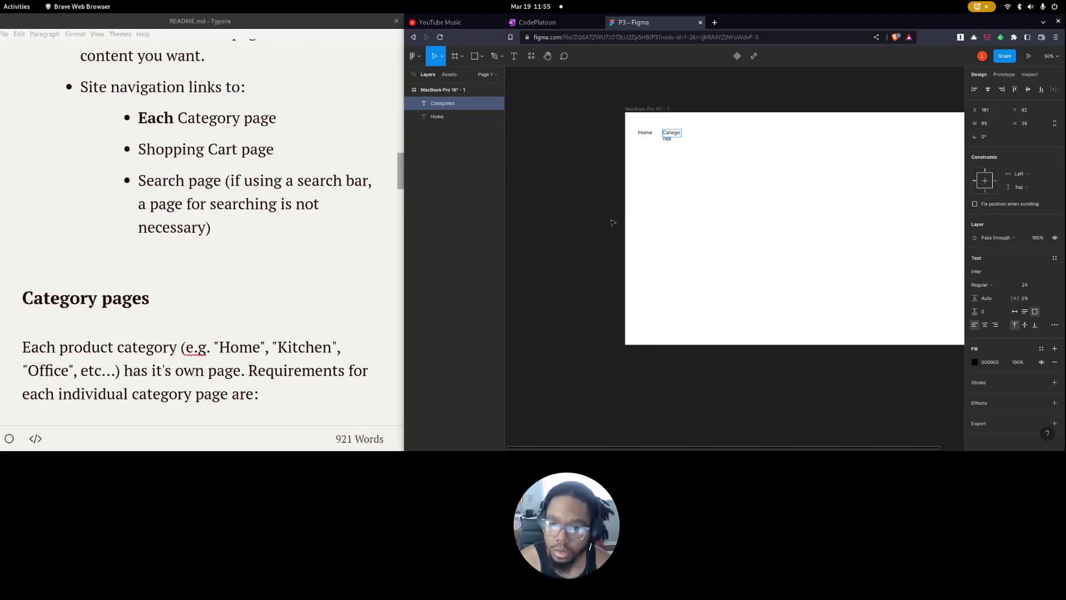
pyautogui.press('Escape')
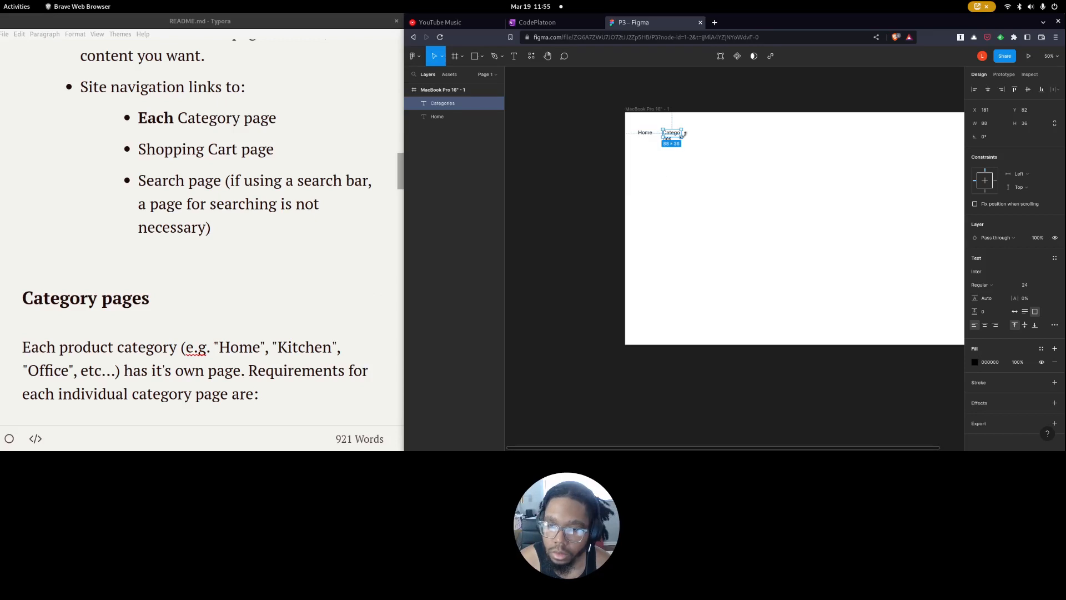
pyautogui.moveTo(684, 138); pyautogui.dragTo(693, 135)
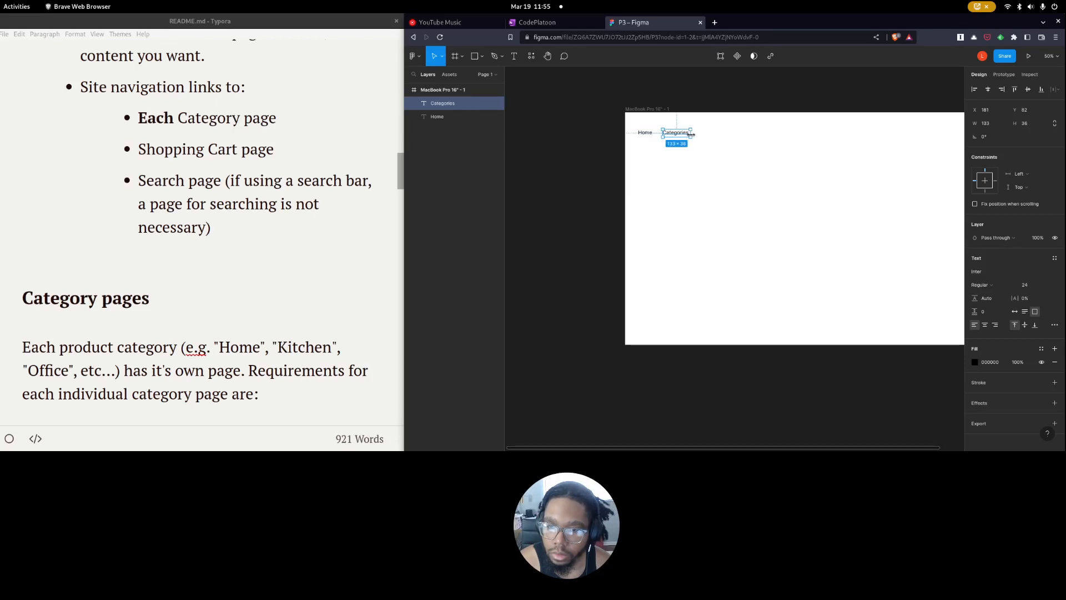
# Duplicate the Categories label, place the copy to its right in the navigation row and open its text for editing.
pyautogui.click(683, 150)
pyautogui.click(682, 138)
pyautogui.hotkey('ctrl', 'd')
pyautogui.moveTo(682, 138); pyautogui.dragTo(716, 137)
pyautogui.doubleClick(715, 137)
# Check the README's page sections, relabel the copied text "Shopping Cart" and widen its box to about 185.
pyautogui.scroll(-10, 225, 280)
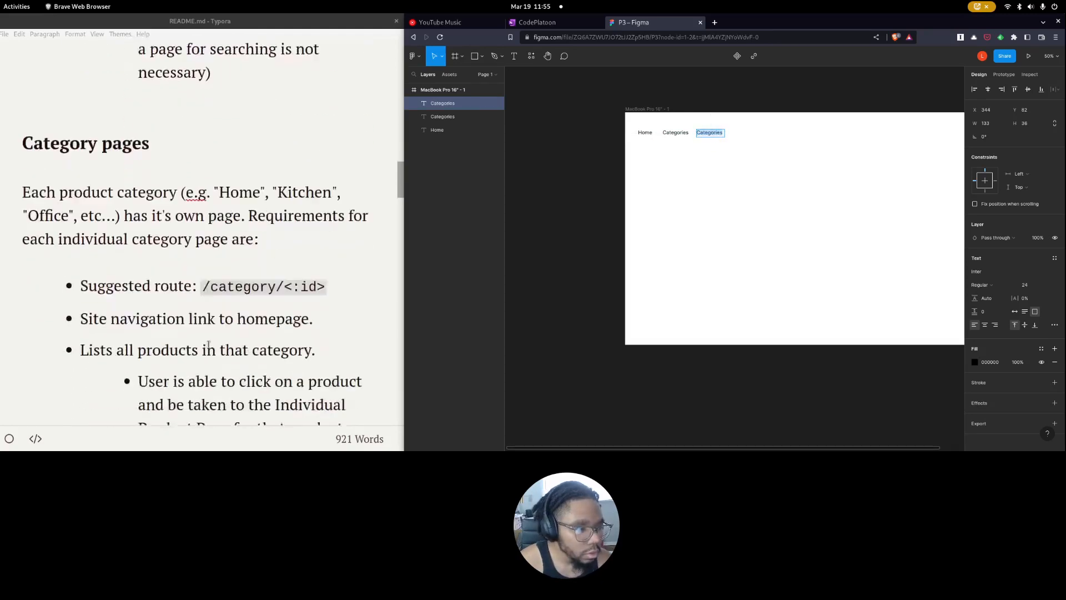
pyautogui.scroll(-3, 208, 346)
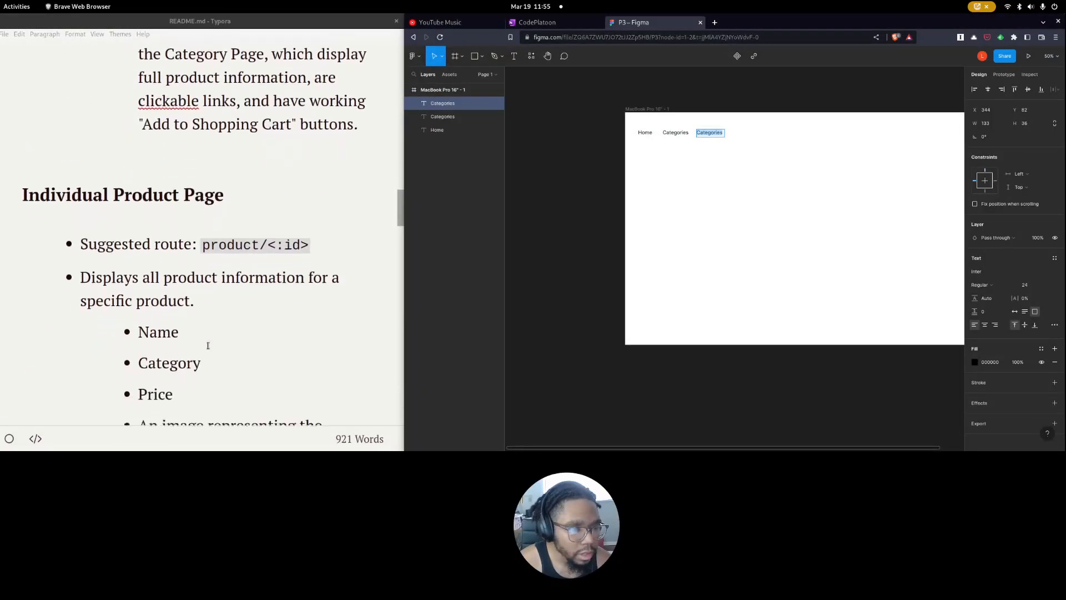
pyautogui.scroll(-8, 192, 325)
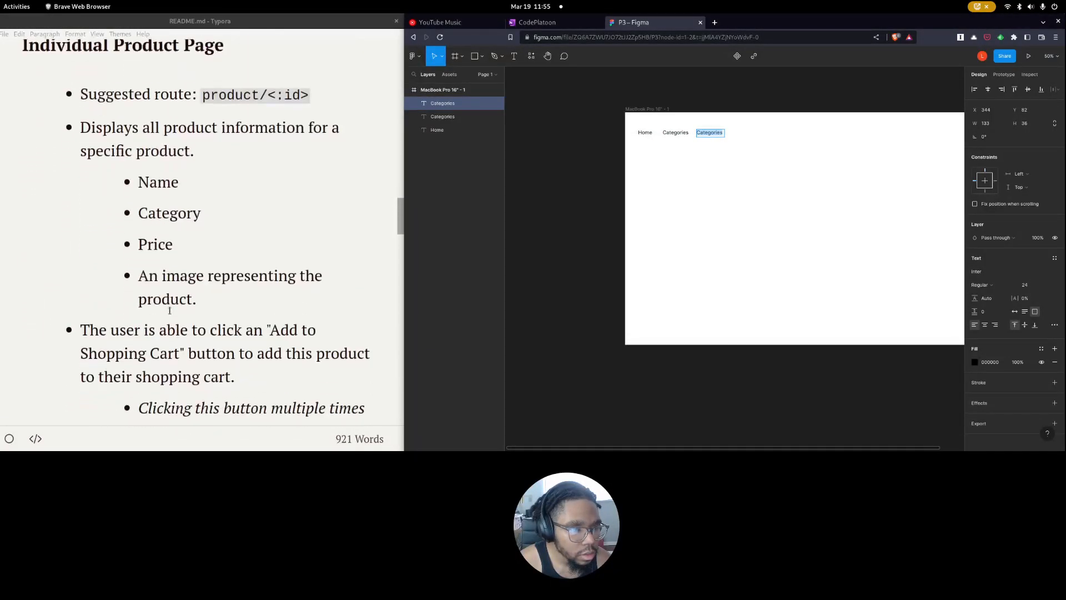
pyautogui.scroll(6, 129, 89)
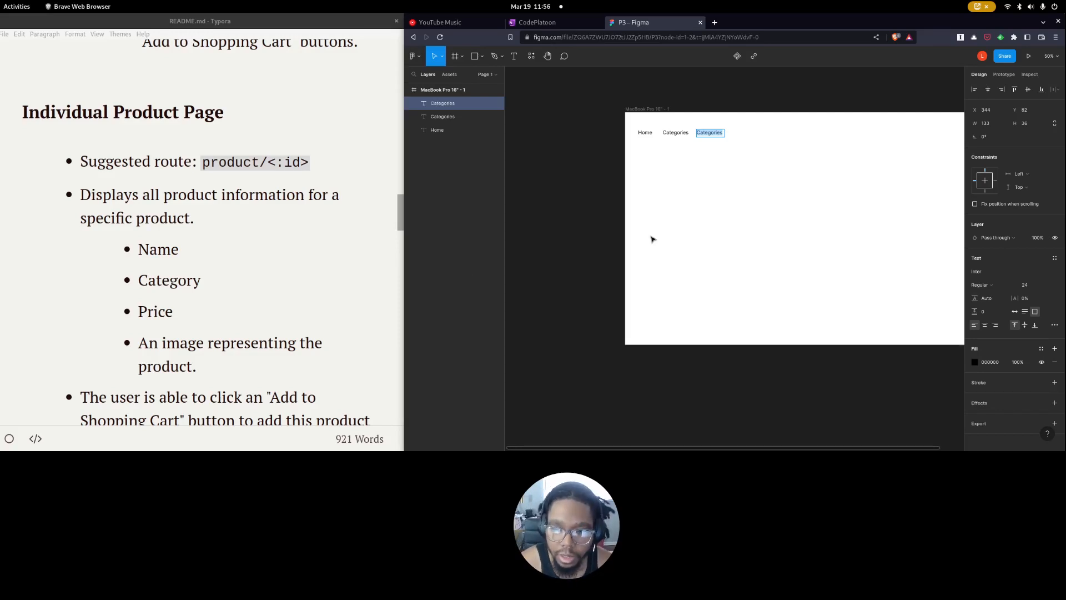
pyautogui.scroll(-15, 144, 331)
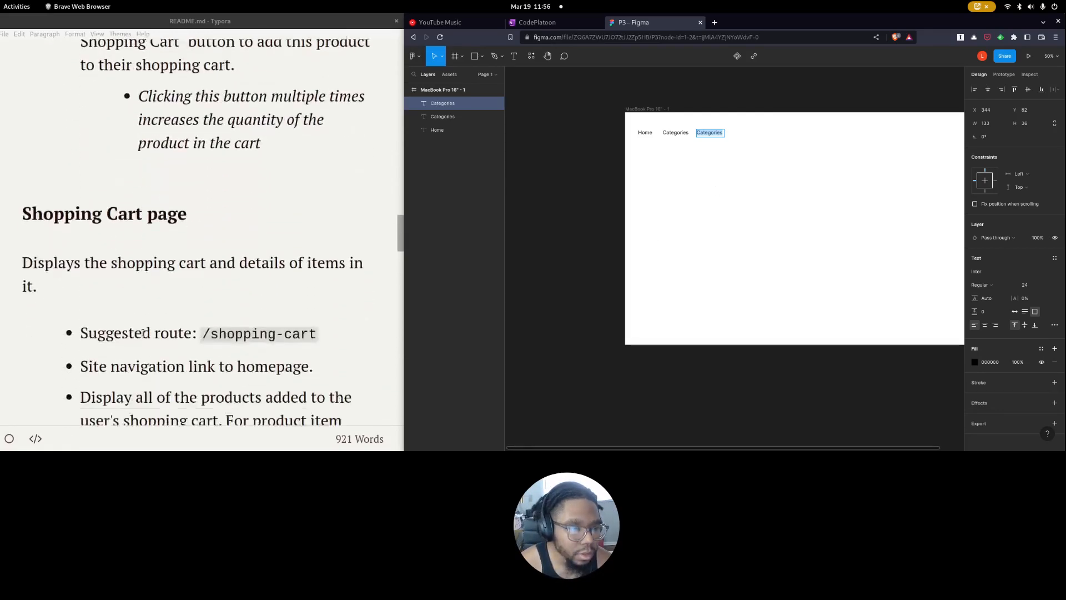
pyautogui.scroll(15, 144, 331)
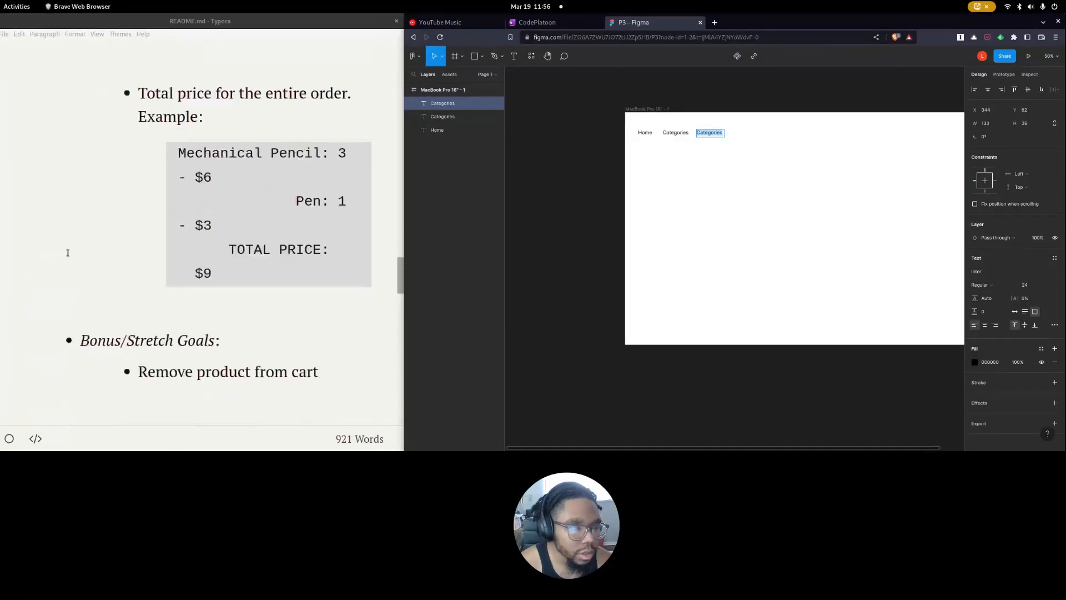
pyautogui.scroll(-9, 83, 250)
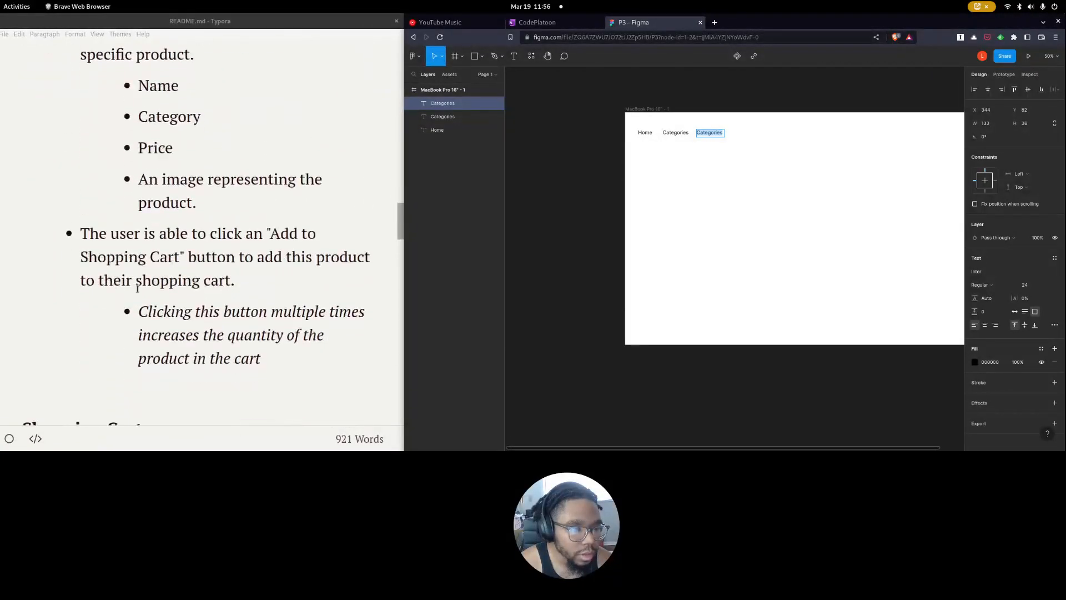
pyautogui.scroll(-1, 88, 254)
pyautogui.write('Shopping Cart')
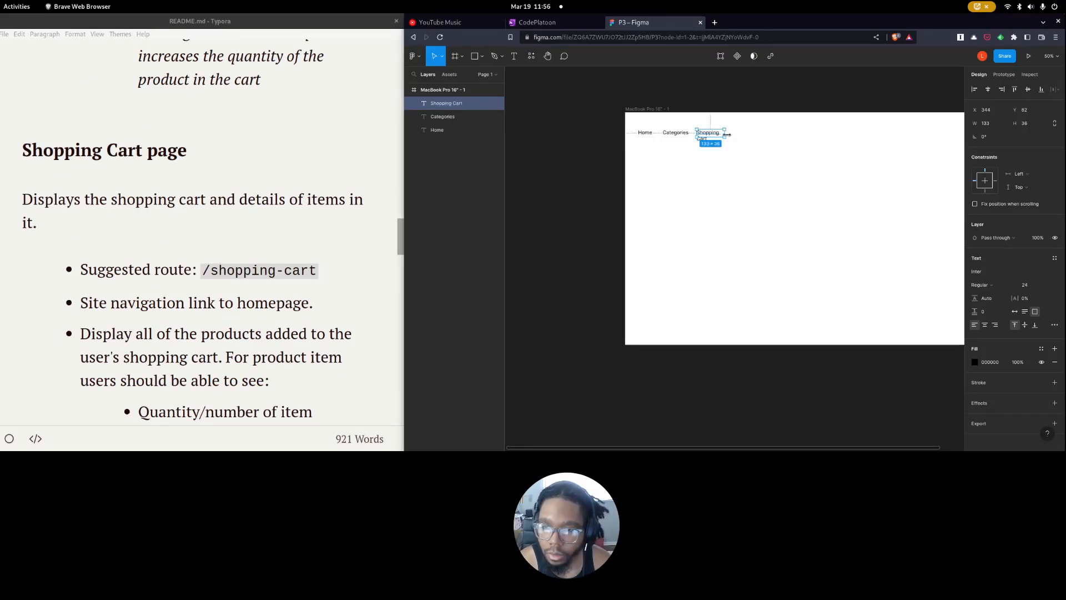
pyautogui.moveTo(725, 135); pyautogui.dragTo(734, 135)
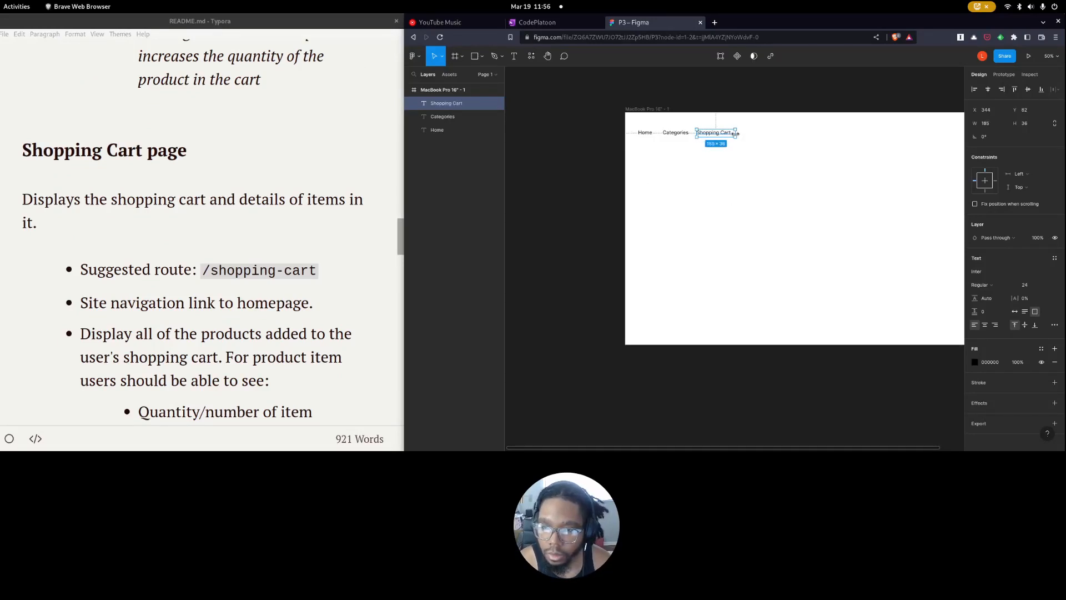
# Duplicate the Categories label to the right of Shopping Cart and change the copy's text to "Search".
pyautogui.click(682, 136)
pyautogui.moveTo(682, 136); pyautogui.dragTo(748, 137)
pyautogui.scroll(-12, 125, 234)
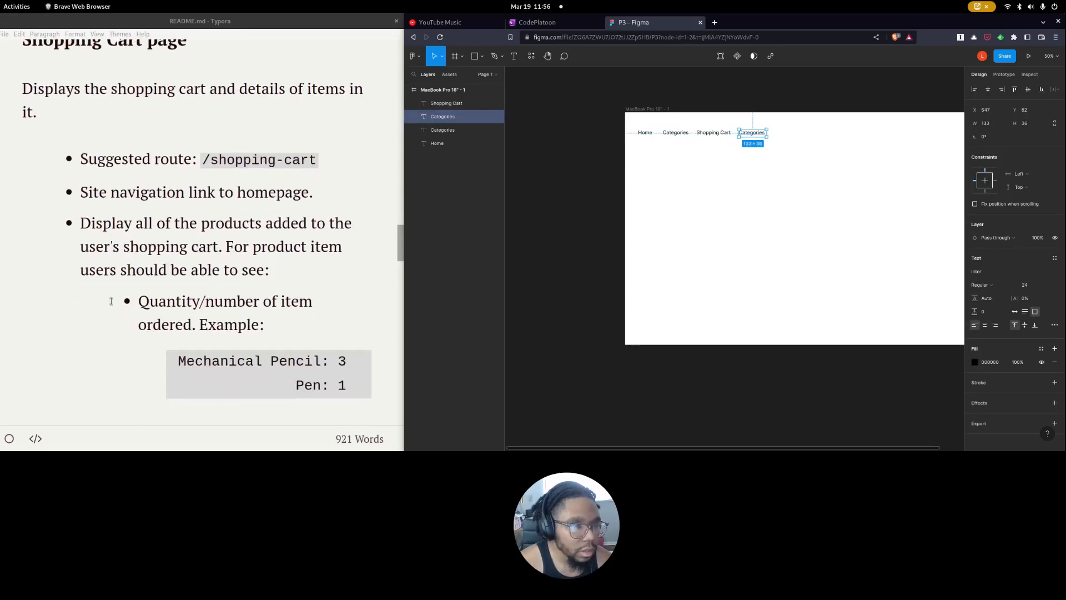
pyautogui.scroll(-3, 111, 303)
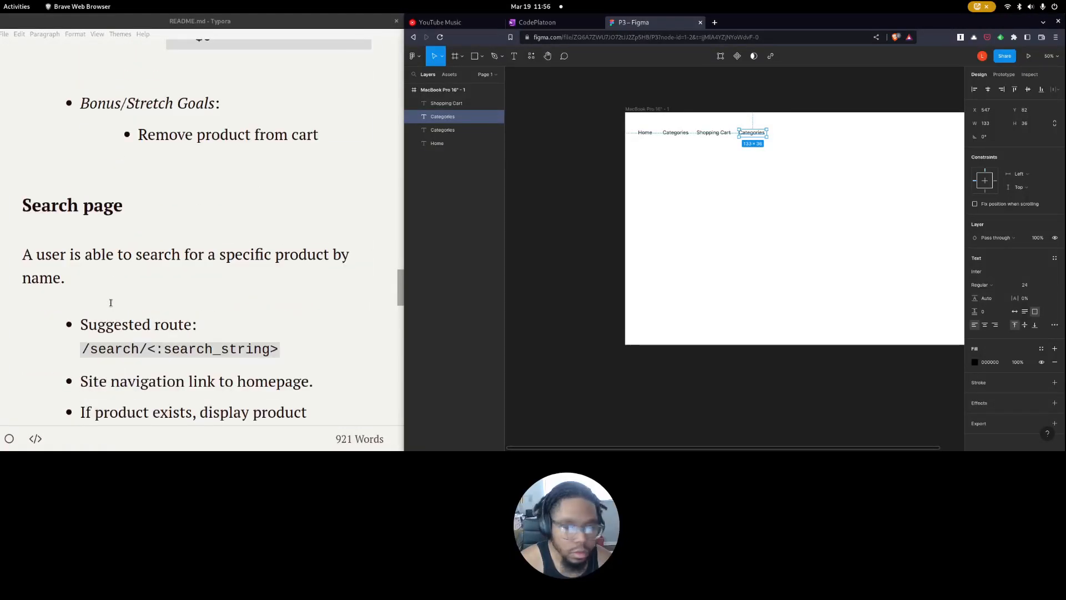
pyautogui.doubleClick(748, 133)
pyautogui.write('Search')
pyautogui.press('Escape')
# Review the README's general site rules and its home, category and individual product page requirements.
pyautogui.scroll(-11, 120, 274)
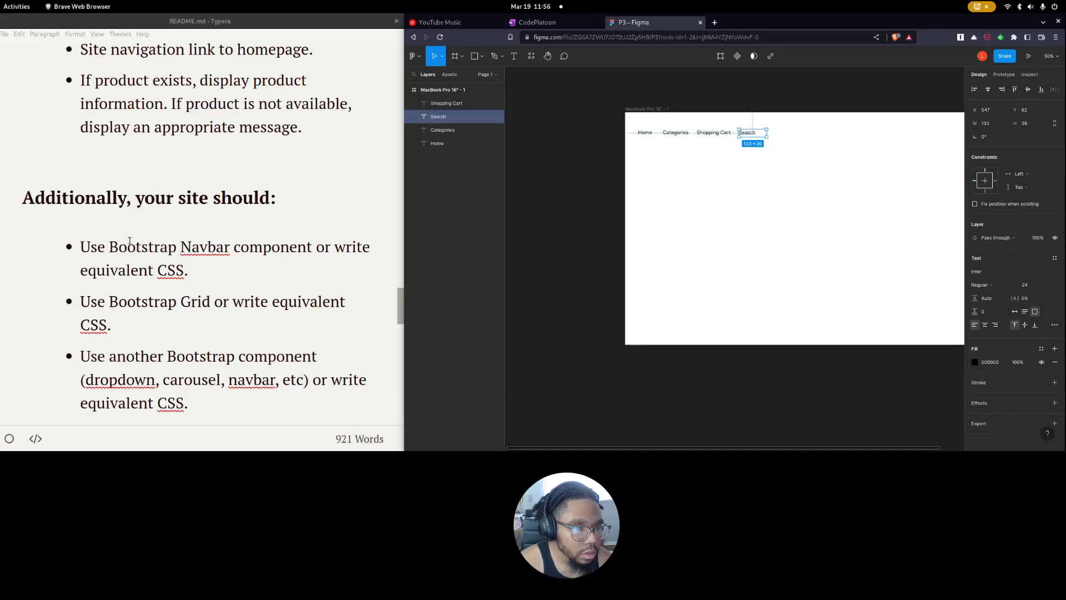
pyautogui.scroll(-17, 155, 320)
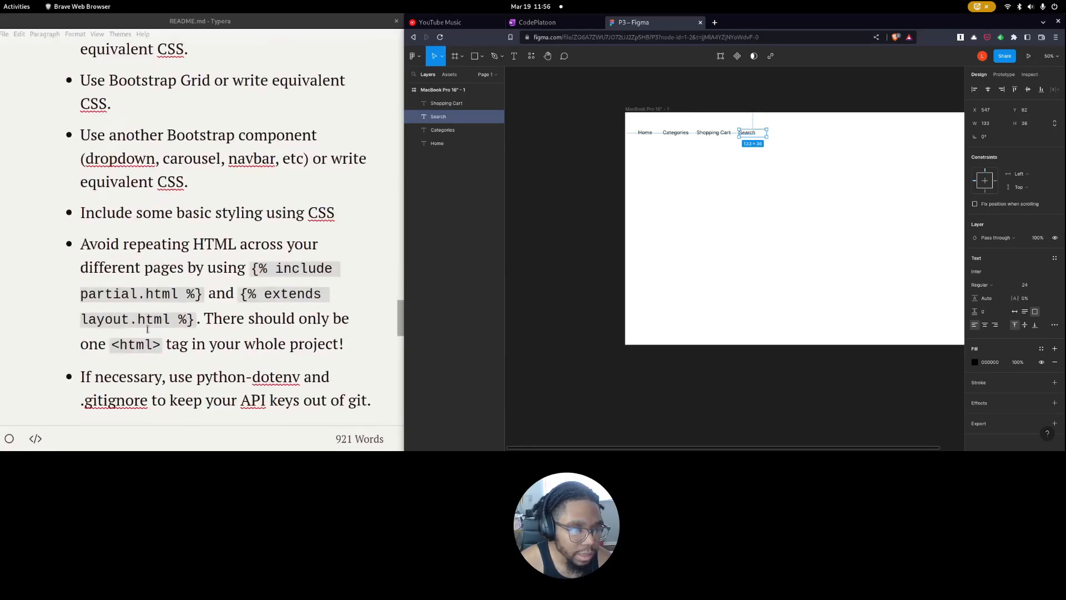
pyautogui.scroll(-7, 149, 324)
pyautogui.scroll(20, 150, 323)
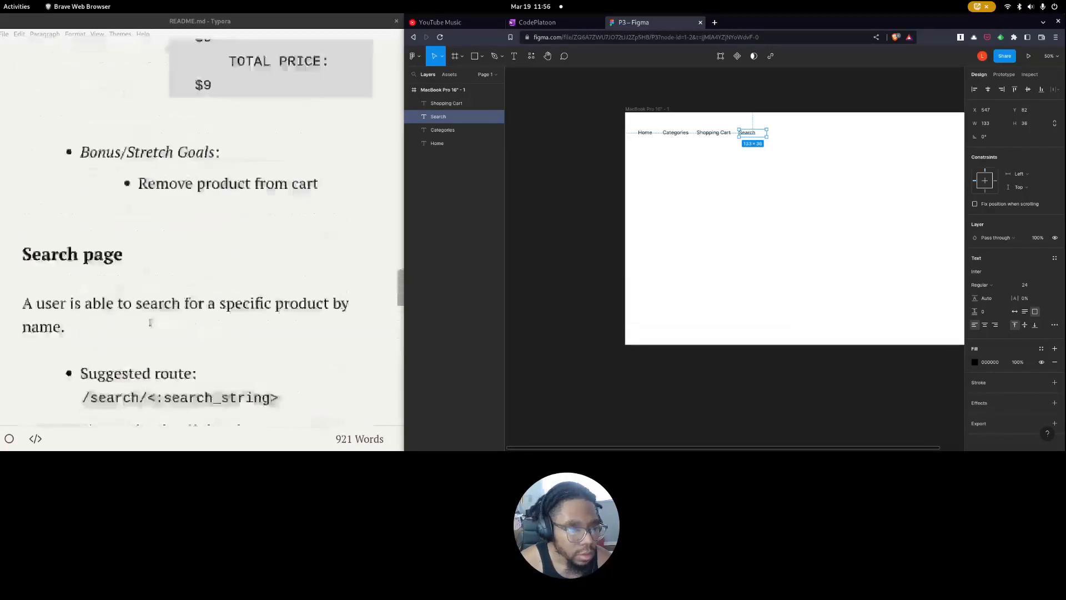
pyautogui.scroll(-16, 150, 322)
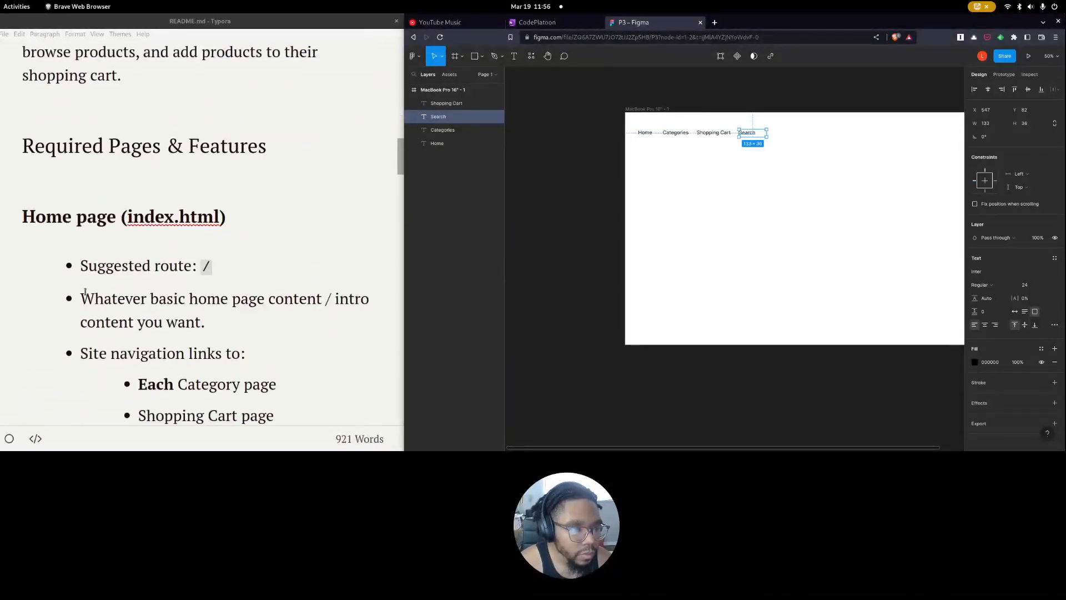
pyautogui.scroll(-14, 107, 253)
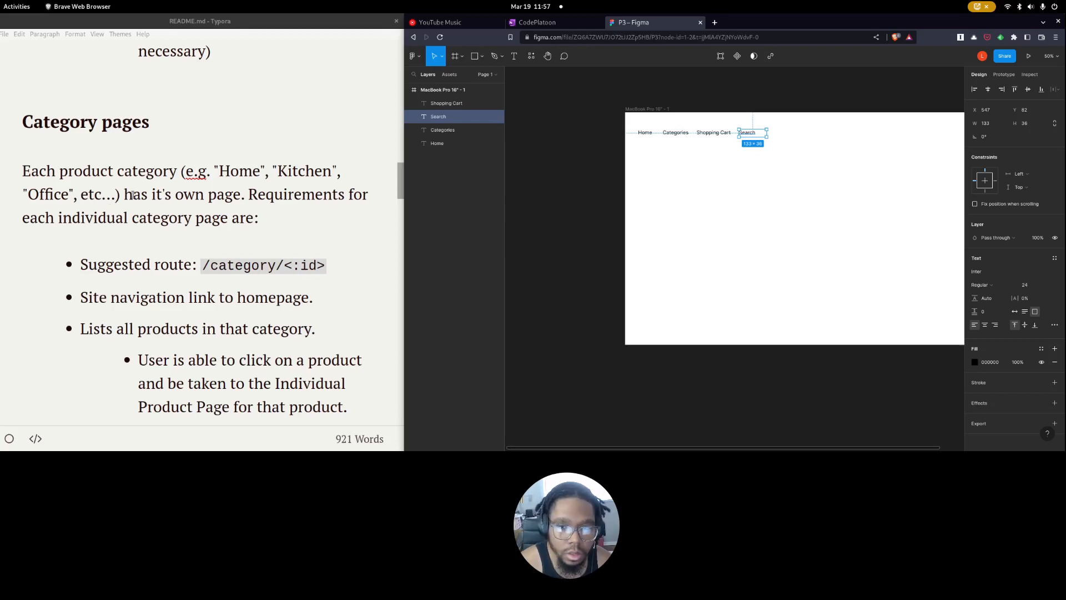
pyautogui.scroll(-10, 171, 200)
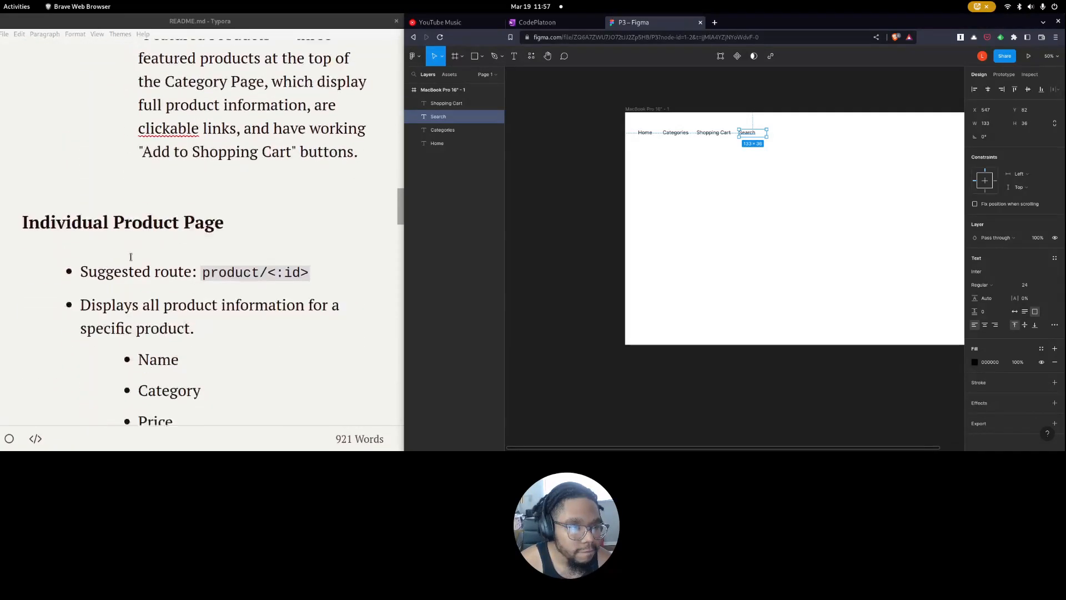
pyautogui.scroll(-2, 111, 183)
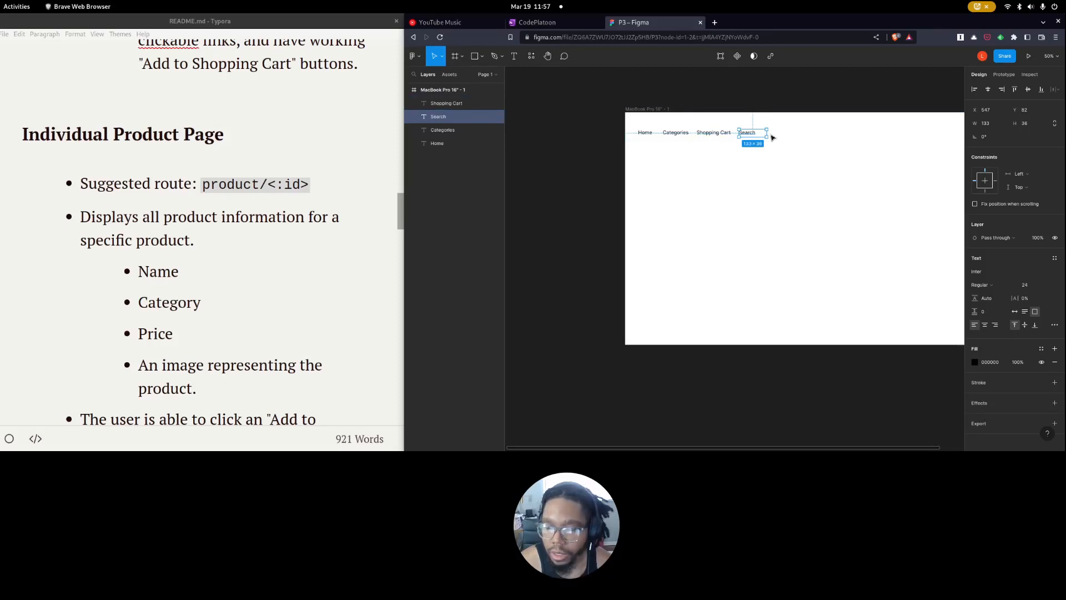
# Shrink the Shopping Cart text box to about 172 wide and tighten the Search box around its word.
pyautogui.click(708, 151)
pyautogui.click(714, 135)
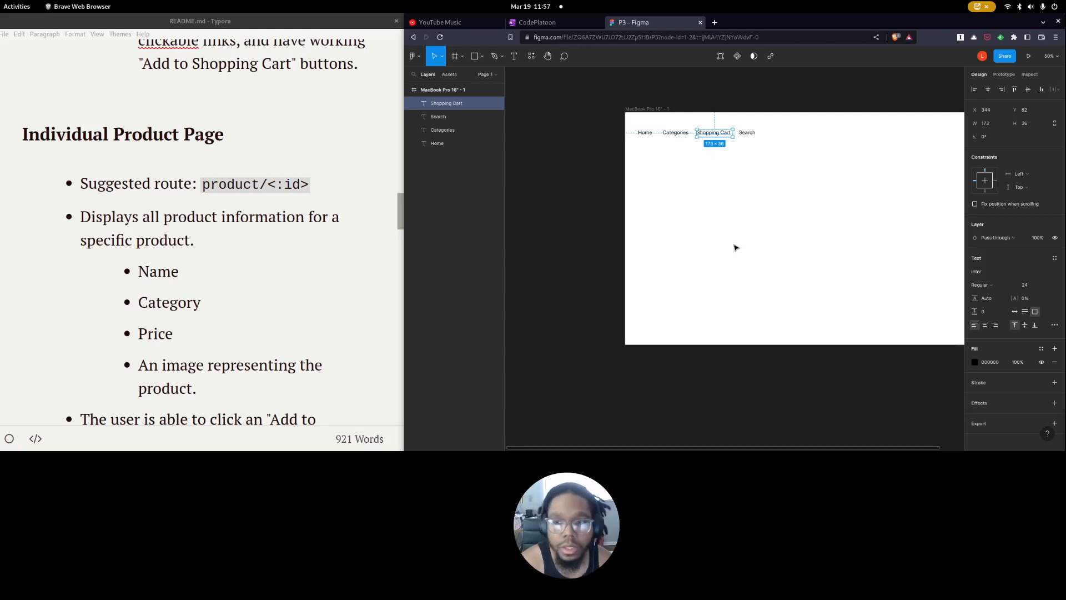
pyautogui.click(749, 133)
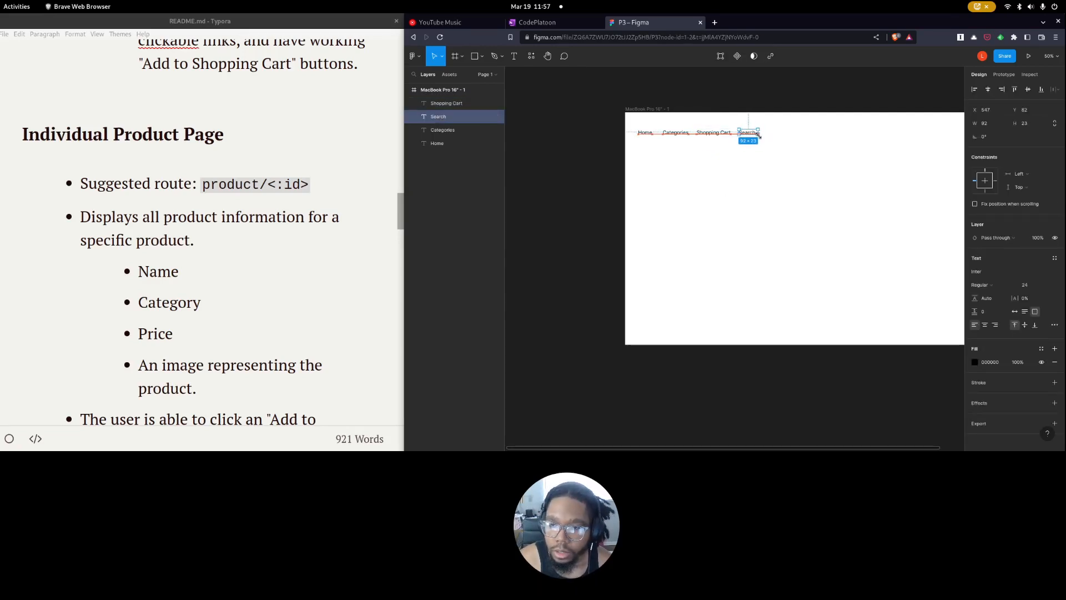
pyautogui.click(772, 176)
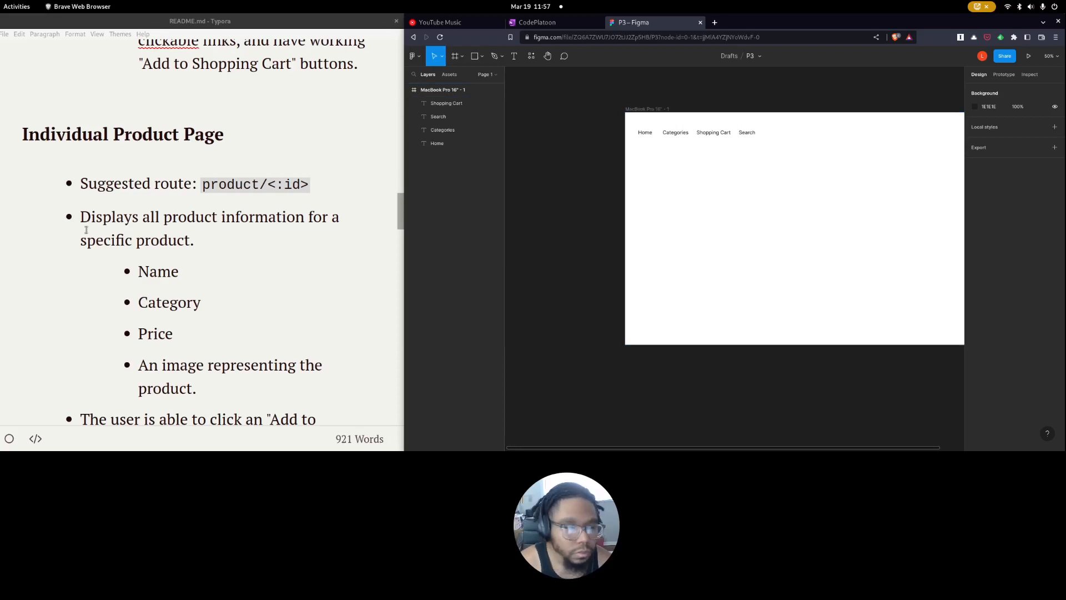
# Read the README's shopping cart, search, styling and grading sections for further navigation requirements.
pyautogui.scroll(-10, 86, 229)
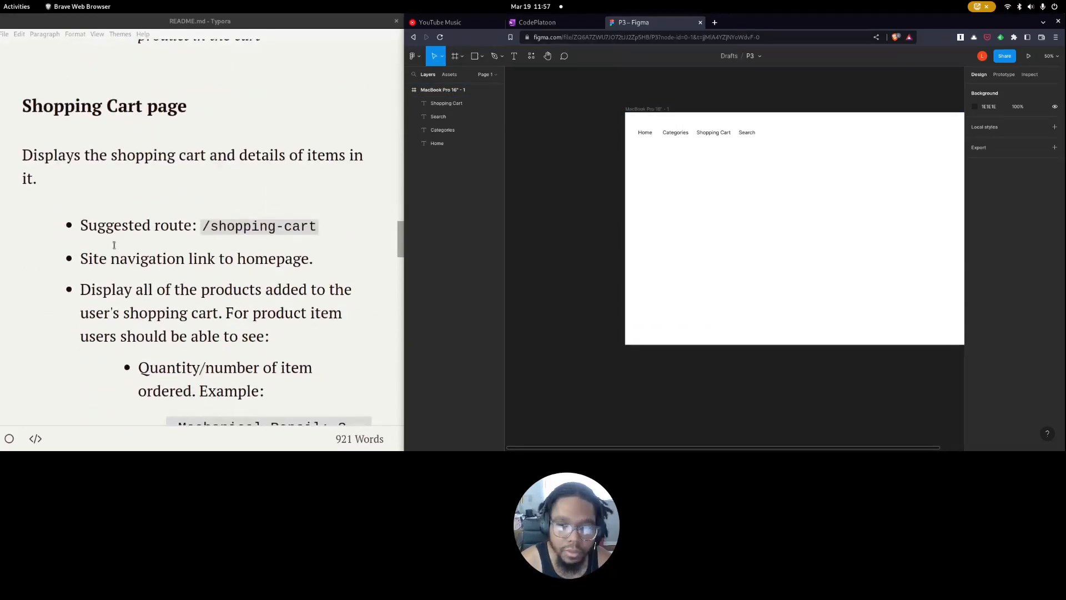
pyautogui.scroll(-12, 114, 245)
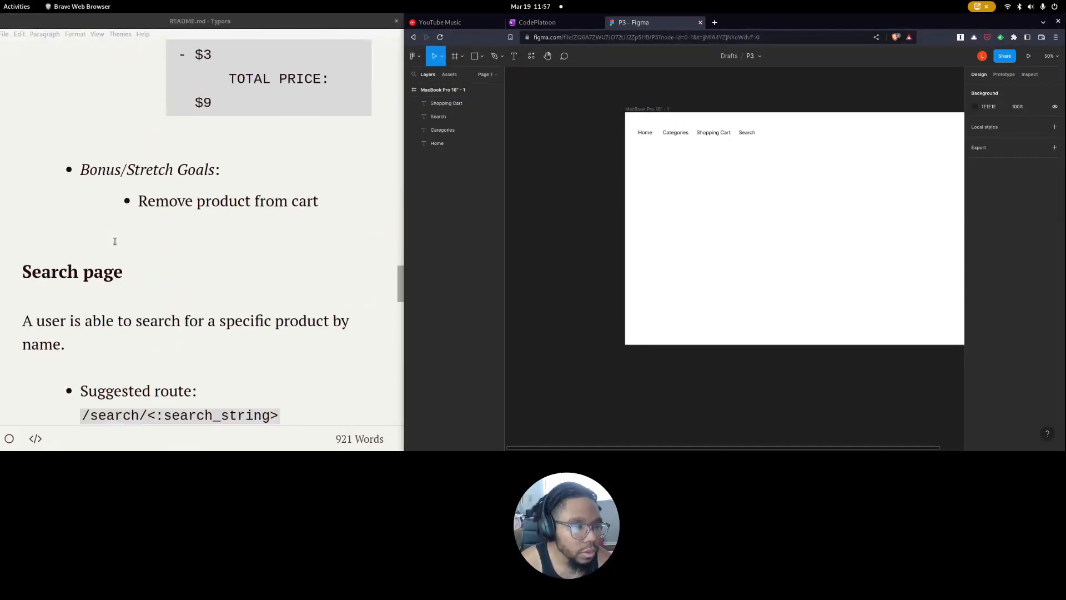
pyautogui.scroll(-12, 115, 241)
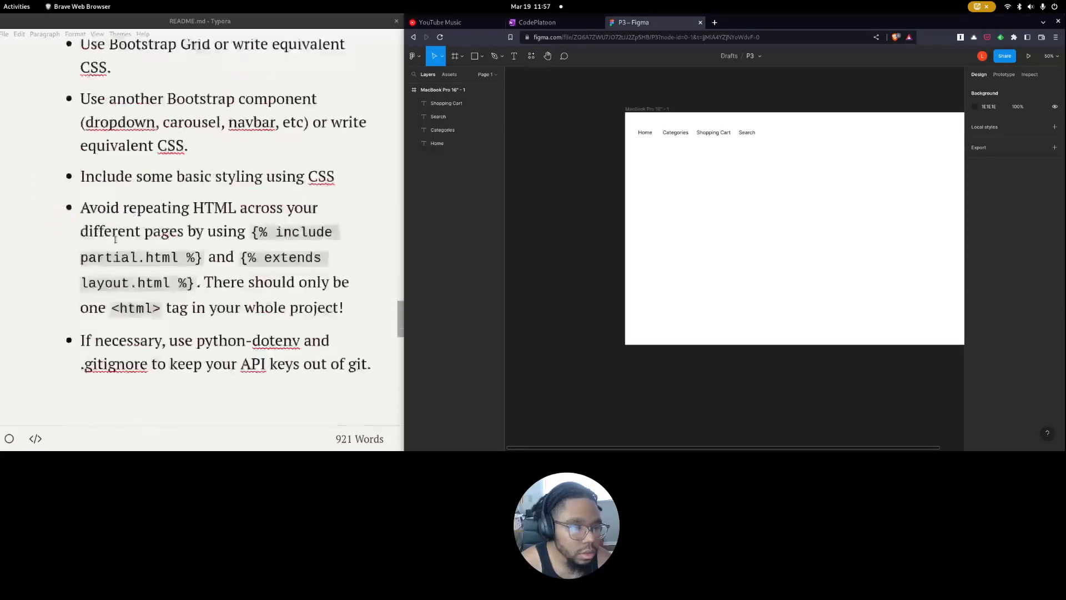
pyautogui.scroll(-10, 115, 240)
pyautogui.click(677, 135)
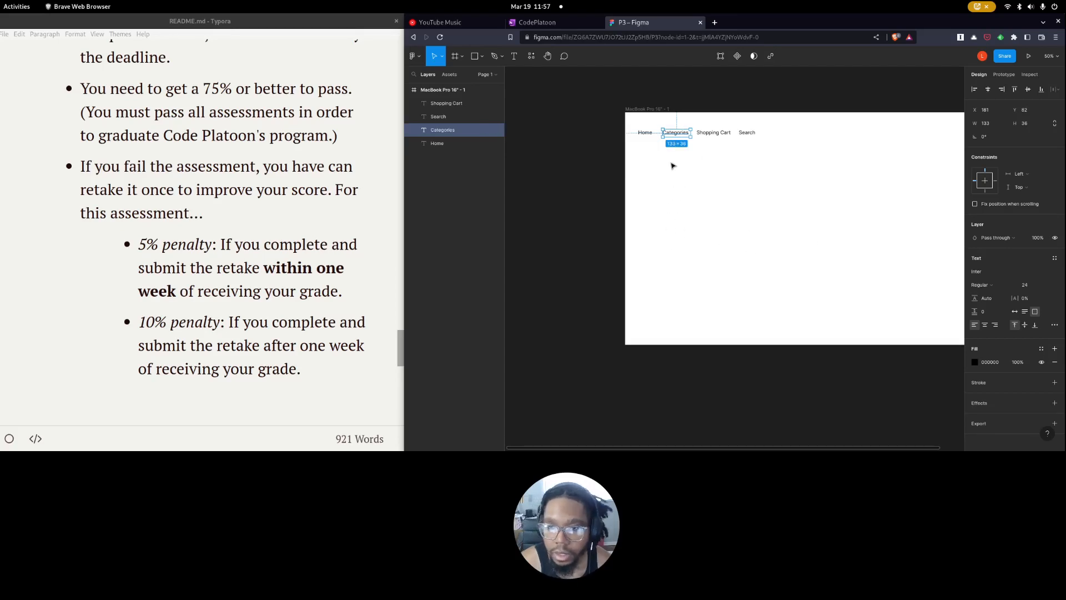
pyautogui.click(750, 157)
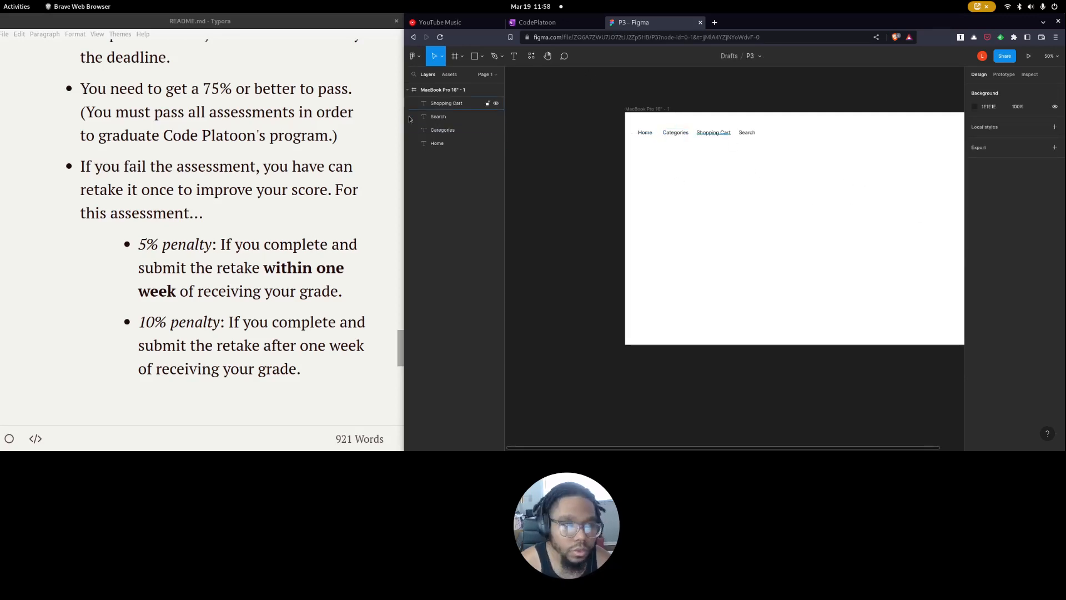
# Maximize the browser window, then spread the links by moving Shopping Cart to the frame's right end and Search to the middle.
pyautogui.doubleClick(748, 27)
pyautogui.hscroll(-3, 259, 206)
pyautogui.scroll(2, 455, 218)
pyautogui.hscroll(-1, 455, 218)
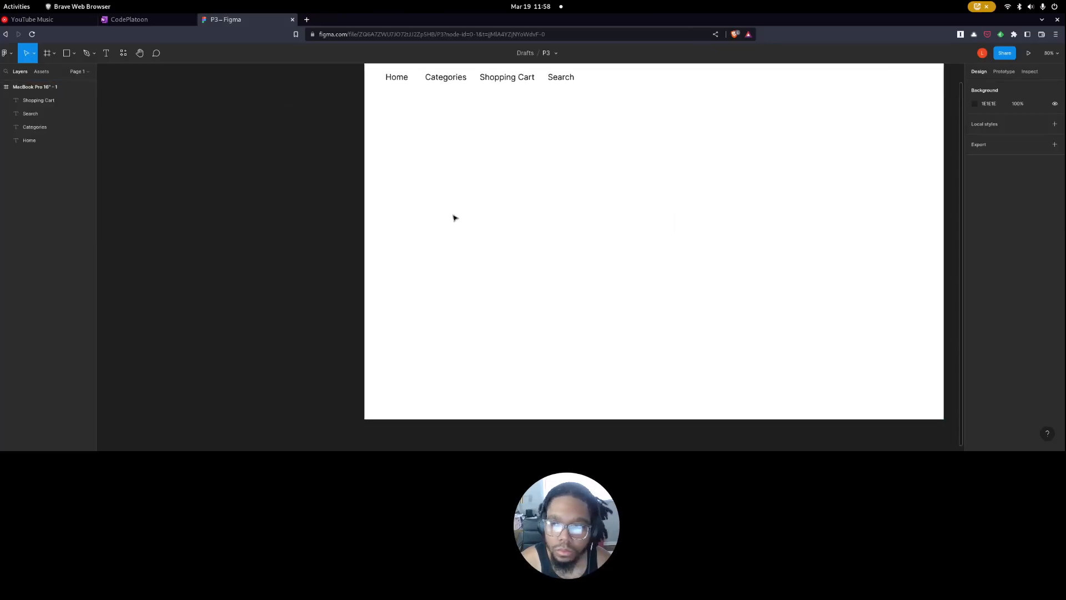
pyautogui.scroll(1, 456, 218)
pyautogui.hscroll(2, 450, 217)
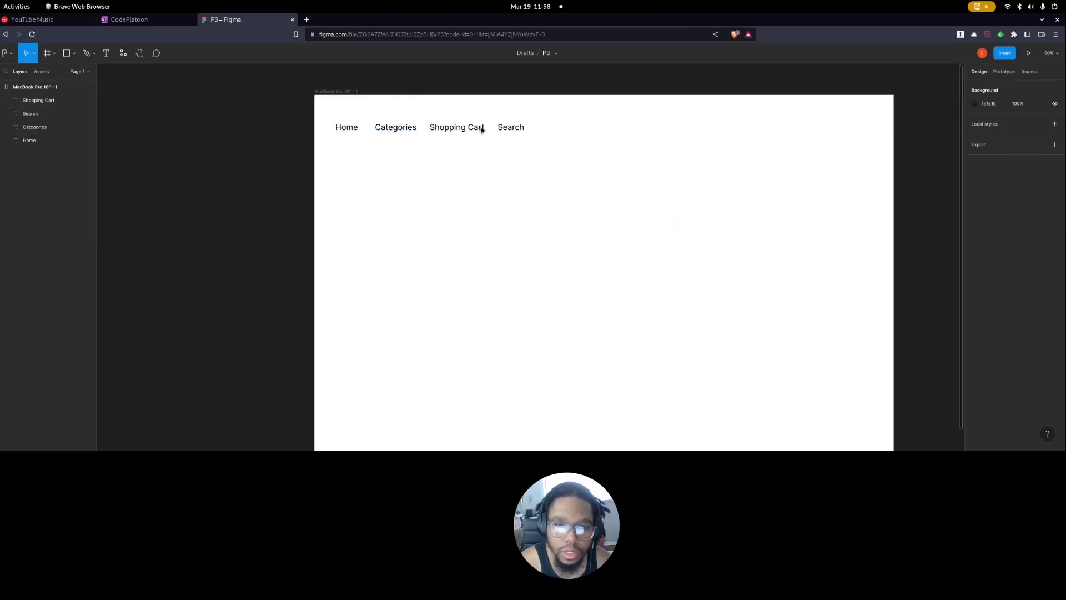
pyautogui.moveTo(466, 131); pyautogui.dragTo(852, 150)
pyautogui.moveTo(511, 132); pyautogui.dragTo(601, 139)
pyautogui.click(533, 155)
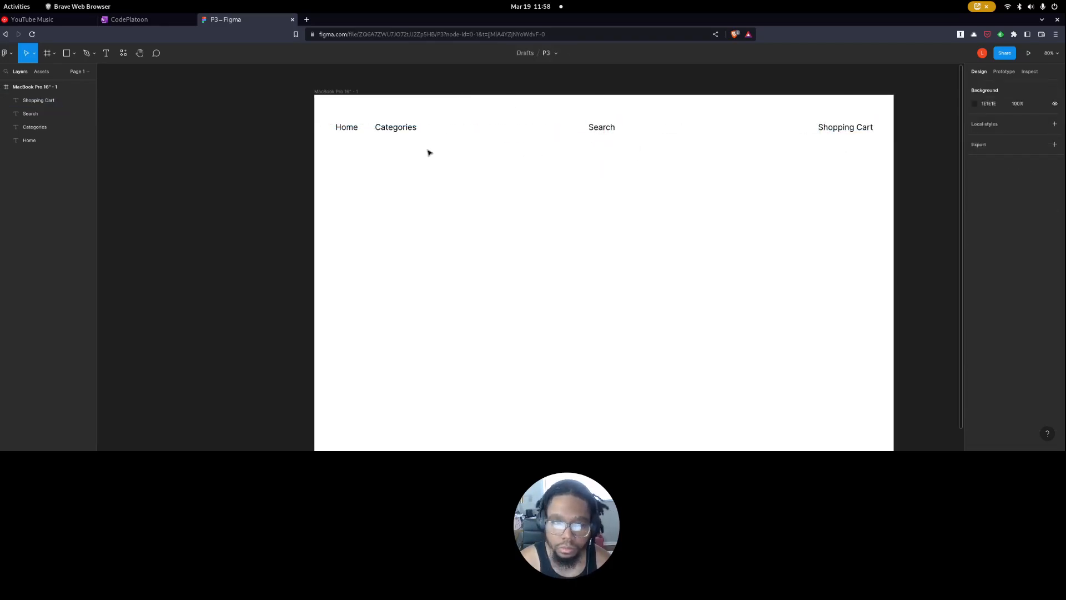
# Move Categories about midway between Home and Search, and bring Shopping Cart closer to Search for roughly even spacing.
pyautogui.click(385, 134)
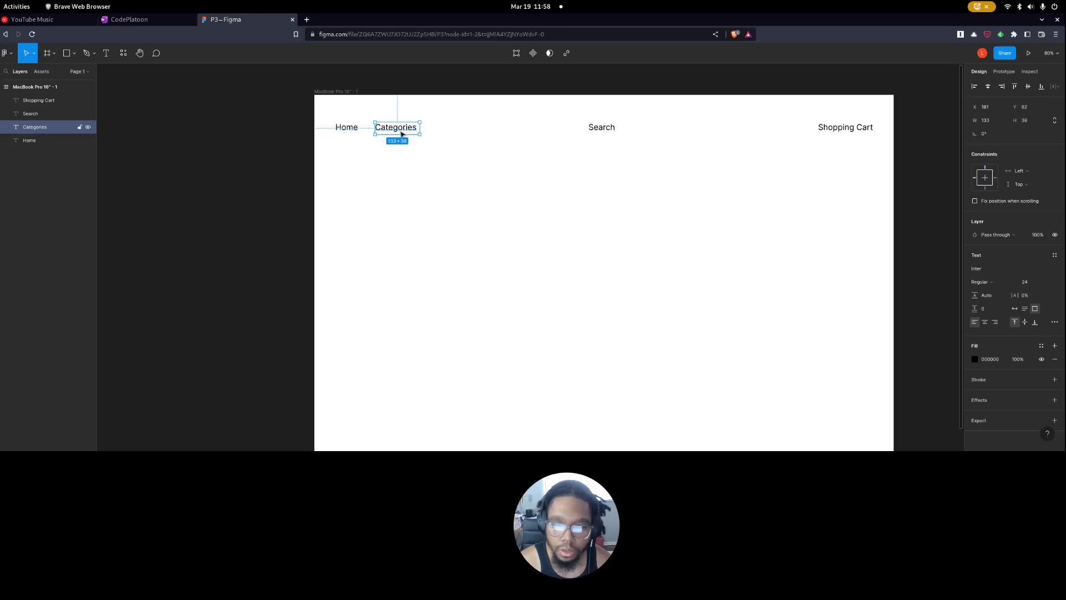
pyautogui.moveTo(402, 132); pyautogui.dragTo(460, 134)
pyautogui.moveTo(466, 131)
pyautogui.mouseDown()
pyautogui.moveTo(490, 134)
pyautogui.moveTo(481, 135)
pyautogui.mouseUp()
pyautogui.click(669, 174)
pyautogui.moveTo(851, 131); pyautogui.dragTo(743, 131)
pyautogui.click(774, 169)
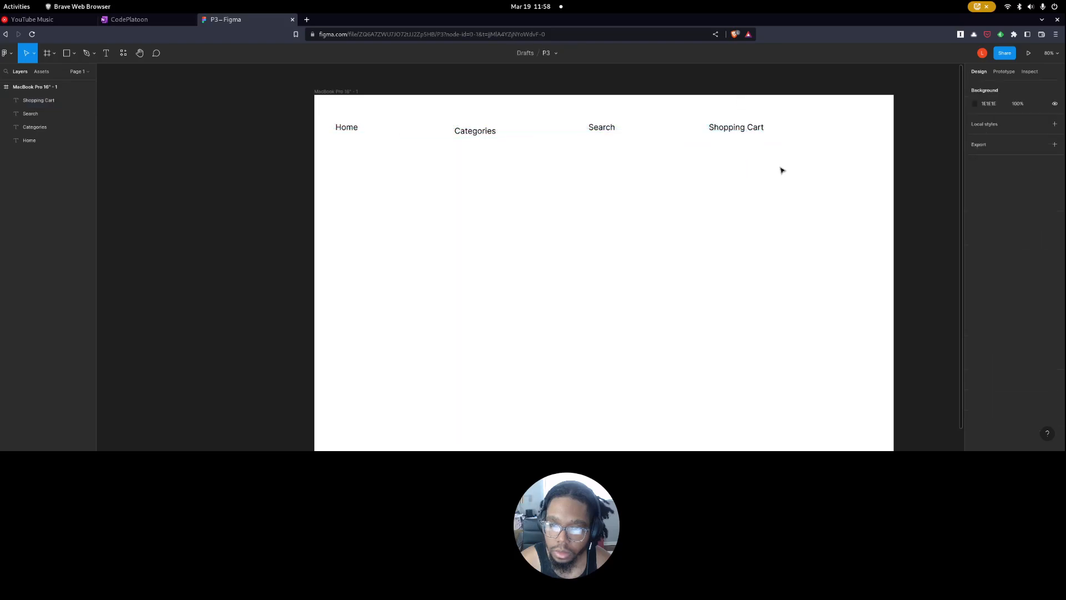
# Nudge the Categories label slightly upward toward the line of the other navigation labels.
pyautogui.moveTo(773, 169); pyautogui.dragTo(383, 136)
pyautogui.moveTo(469, 134); pyautogui.dragTo(470, 133)
pyautogui.click(800, 166)
pyautogui.moveTo(800, 166); pyautogui.dragTo(303, 122)
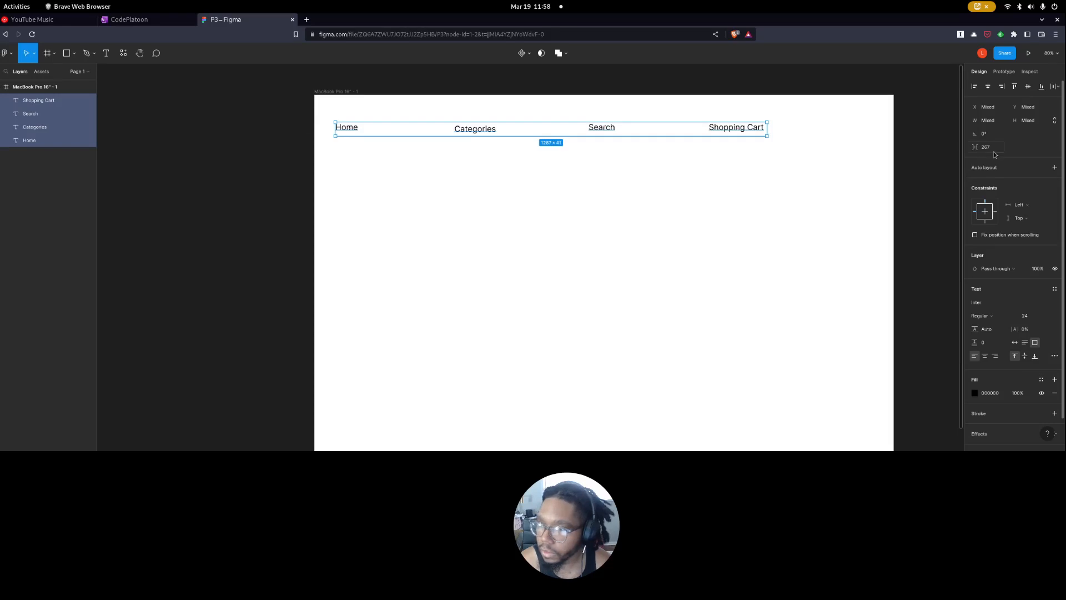
pyautogui.click(833, 178)
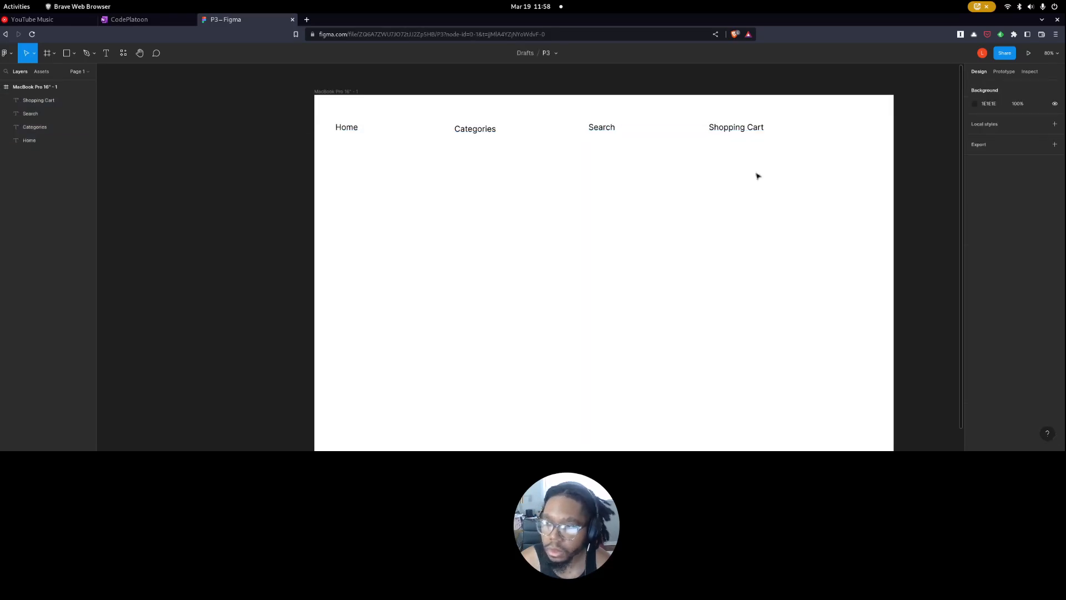
# Add a uniform layout grid to the MacBook Pro frame with a grid size of 75 px.
pyautogui.click(21, 88)
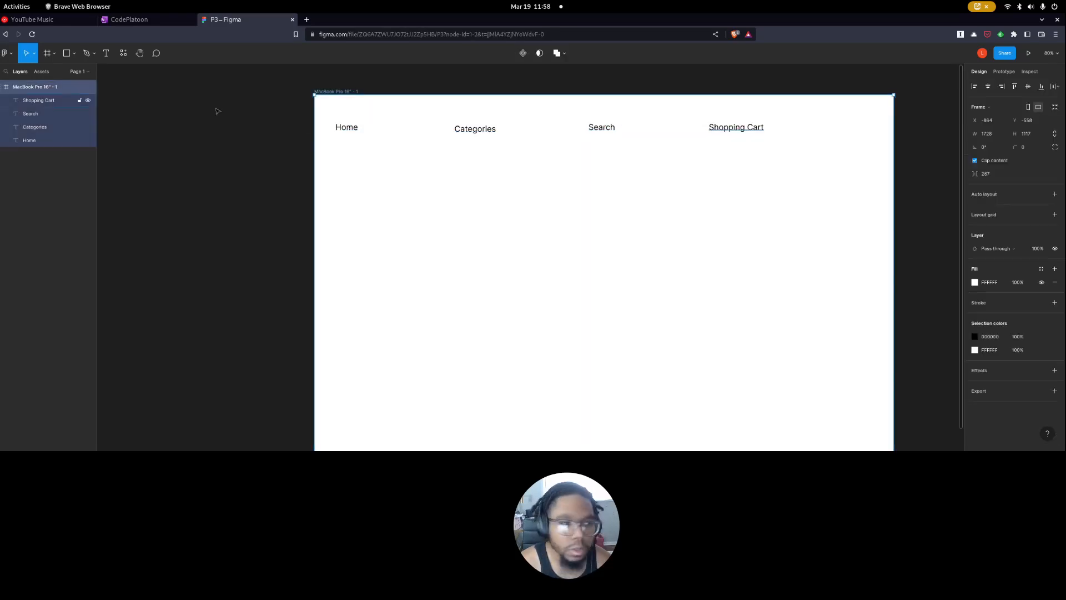
pyautogui.click(1006, 225)
pyautogui.click(975, 230)
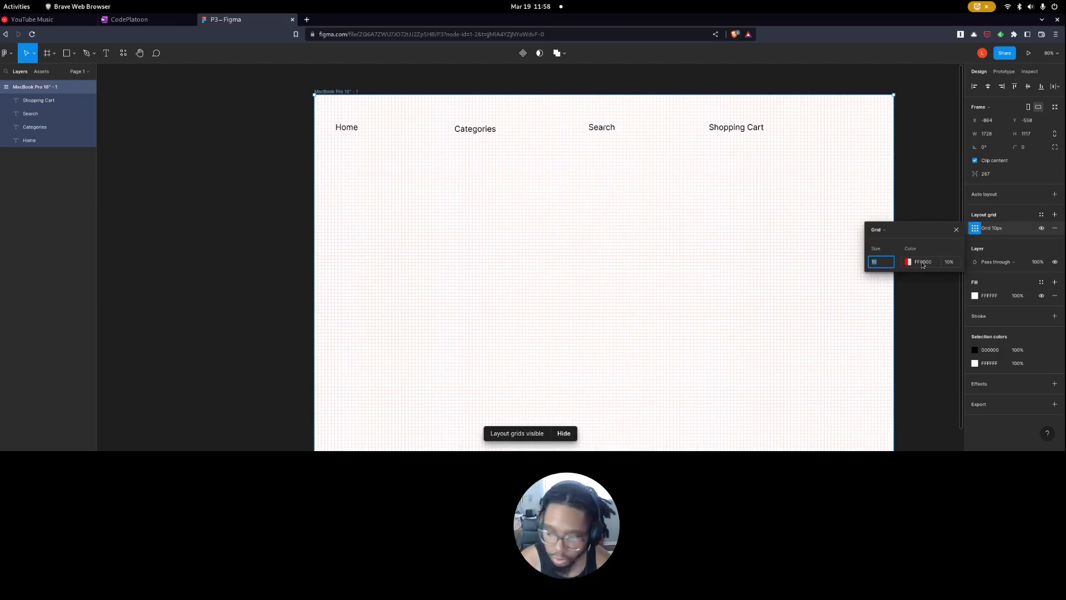
pyautogui.press('Return')
pyautogui.click(638, 234)
# Shift the navigation row so Home starts on the first vertical grid line, and tighten the labels' text boxes.
pyautogui.moveTo(797, 150); pyautogui.dragTo(306, 121)
pyautogui.click(373, 141)
pyautogui.moveTo(373, 135); pyautogui.dragTo(365, 132)
pyautogui.click(364, 132)
pyautogui.click(493, 133)
pyautogui.moveTo(495, 135); pyautogui.dragTo(502, 131)
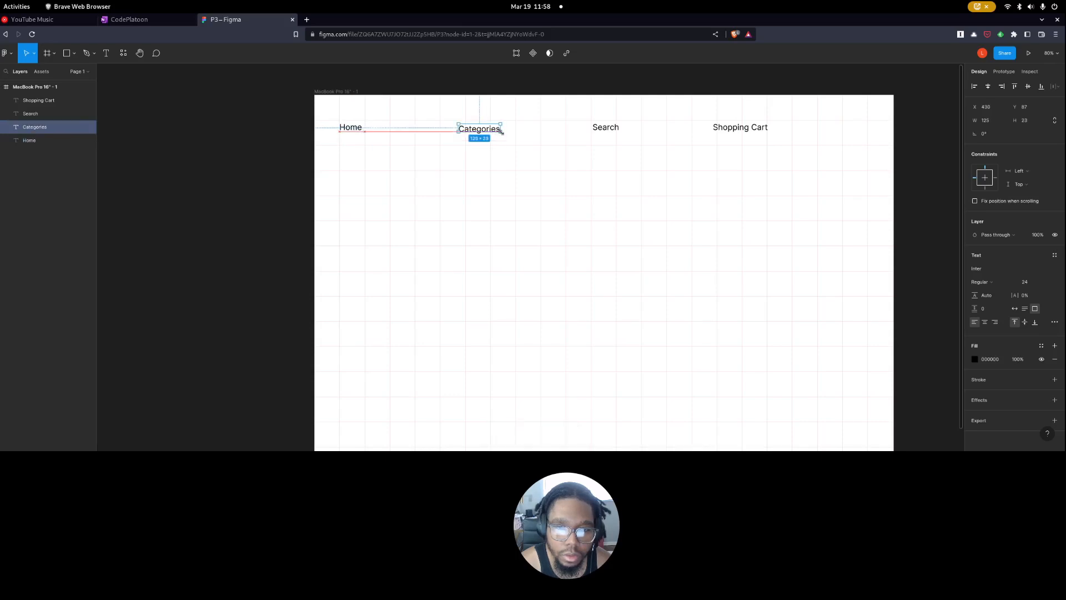
pyautogui.click(645, 135)
pyautogui.click(620, 131)
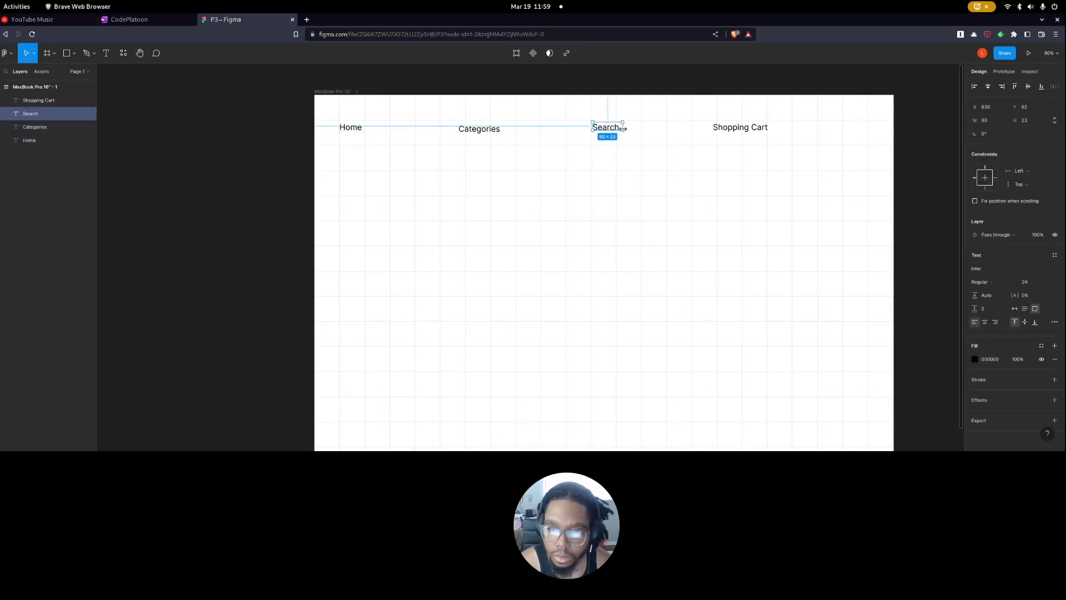
pyautogui.click(747, 129)
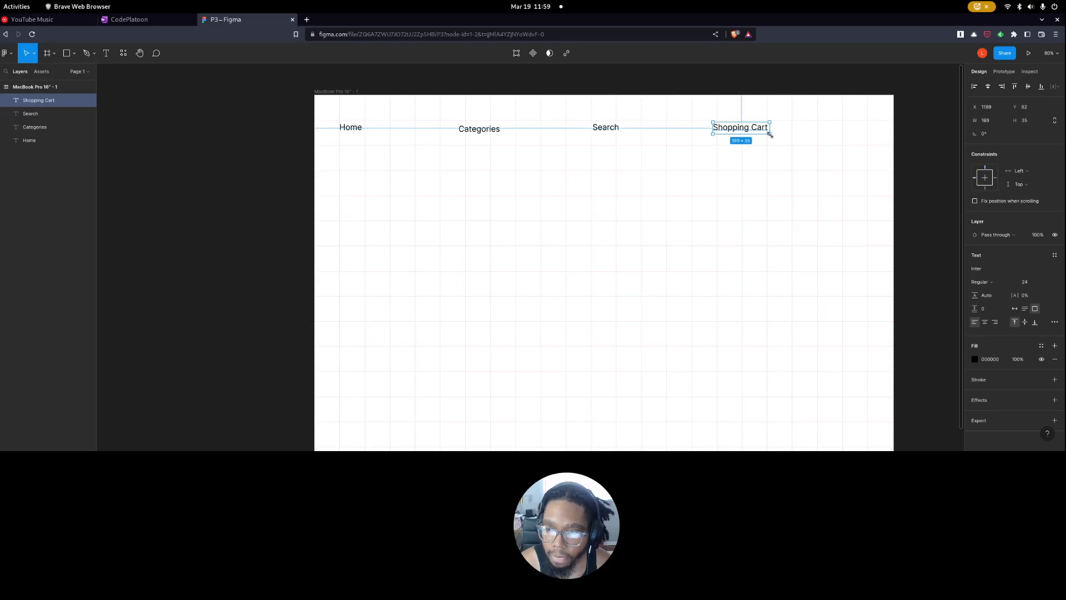
# Move all four navigation labels right together to center the row in the frame.
pyautogui.moveTo(777, 143); pyautogui.dragTo(376, 126)
pyautogui.moveTo(489, 132); pyautogui.dragTo(540, 137)
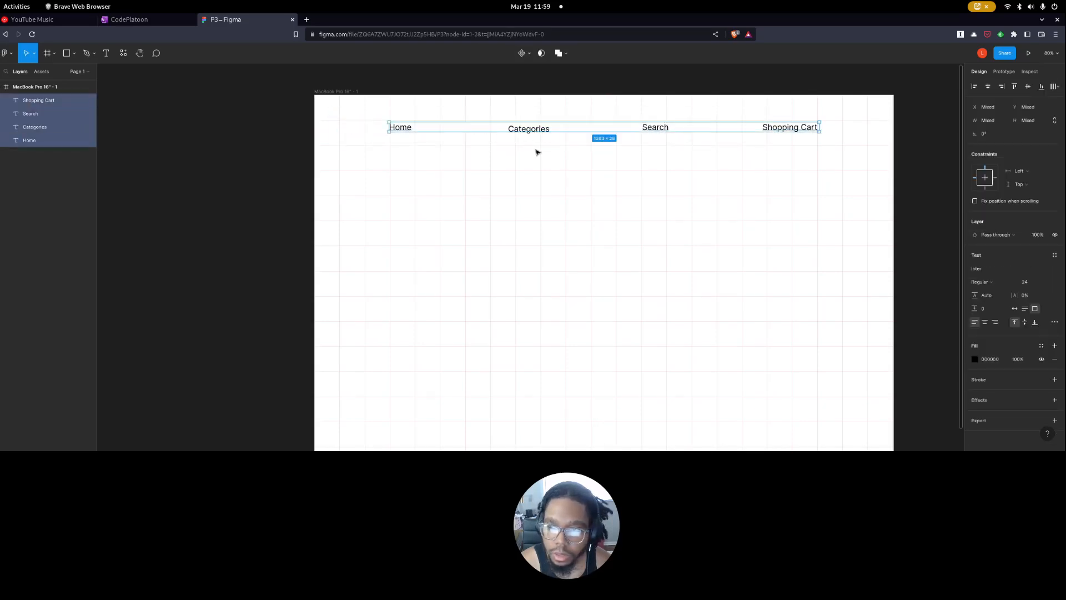
pyautogui.click(538, 153)
# Hide the frame's layout grid and view the navigation row without it.
pyautogui.click(36, 86)
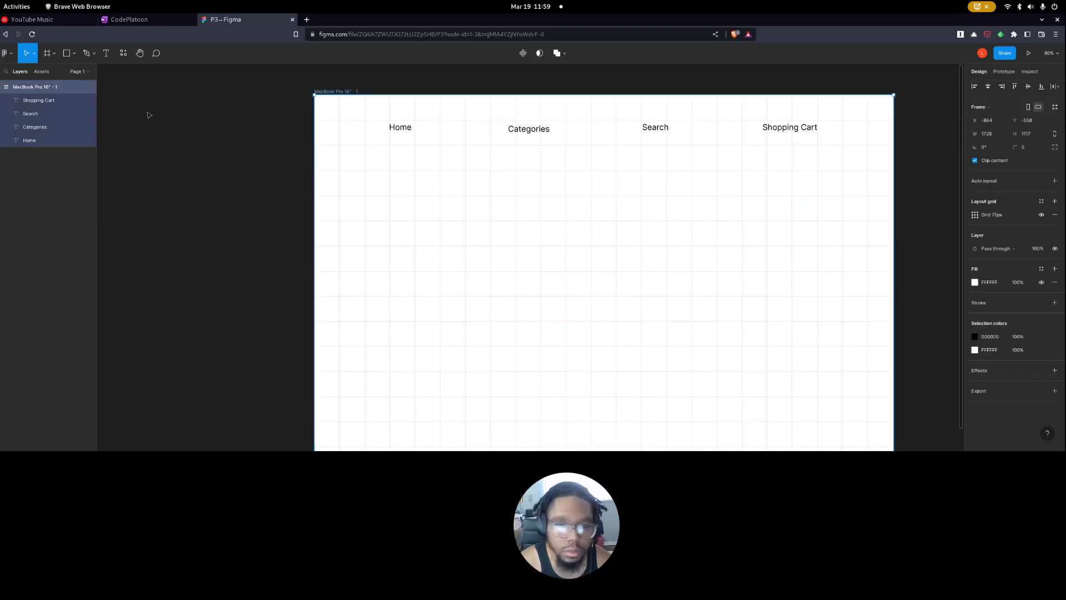
pyautogui.click(1042, 215)
pyautogui.click(700, 231)
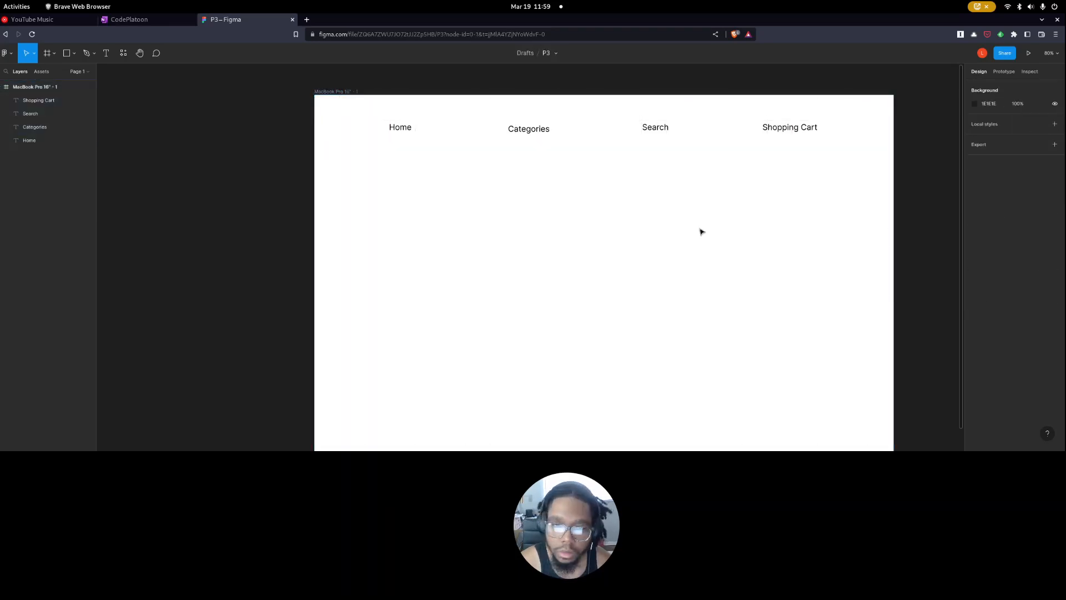
pyautogui.scroll(-3, 698, 236)
pyautogui.scroll(4, 694, 242)
pyautogui.scroll(-3, 693, 245)
pyautogui.scroll(2, 695, 256)
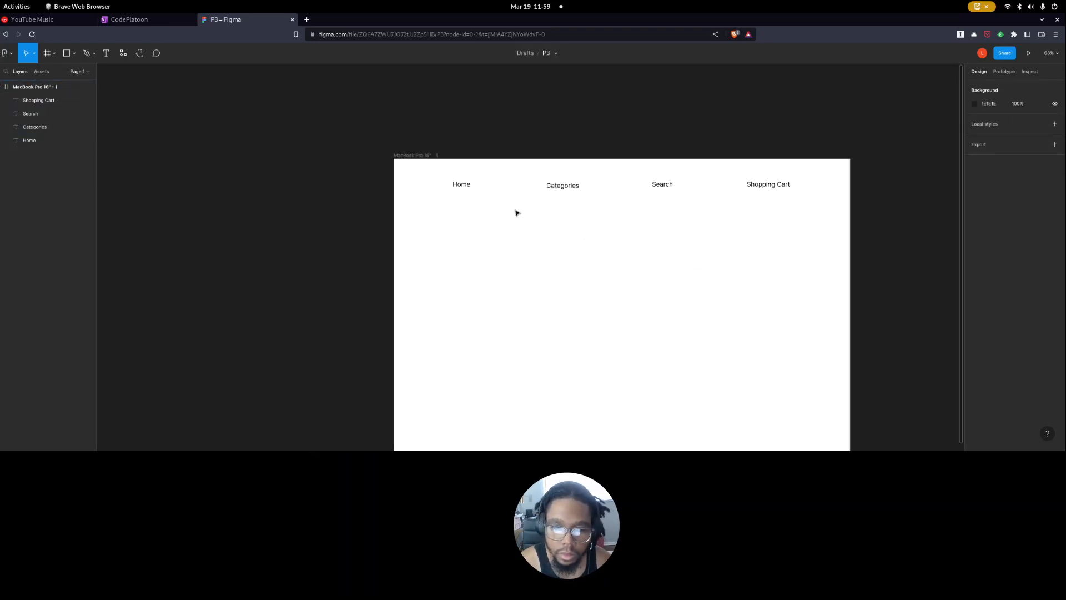
# Undo the grid hiding and the centering move of the navigation row.
pyautogui.hotkey('ctrl', 'z')
pyautogui.hotkey('ctrl', 'z')
pyautogui.hotkey('ctrl', 'z')
pyautogui.hotkey('ctrl', 'z')
pyautogui.hotkey('ctrl', 'z')
pyautogui.click(561, 214)
# Move Shopping Cart to the right end of the navigation row and nudge Search slightly left and down.
pyautogui.click(523, 188)
pyautogui.moveTo(727, 189); pyautogui.dragTo(819, 194)
pyautogui.click(623, 187)
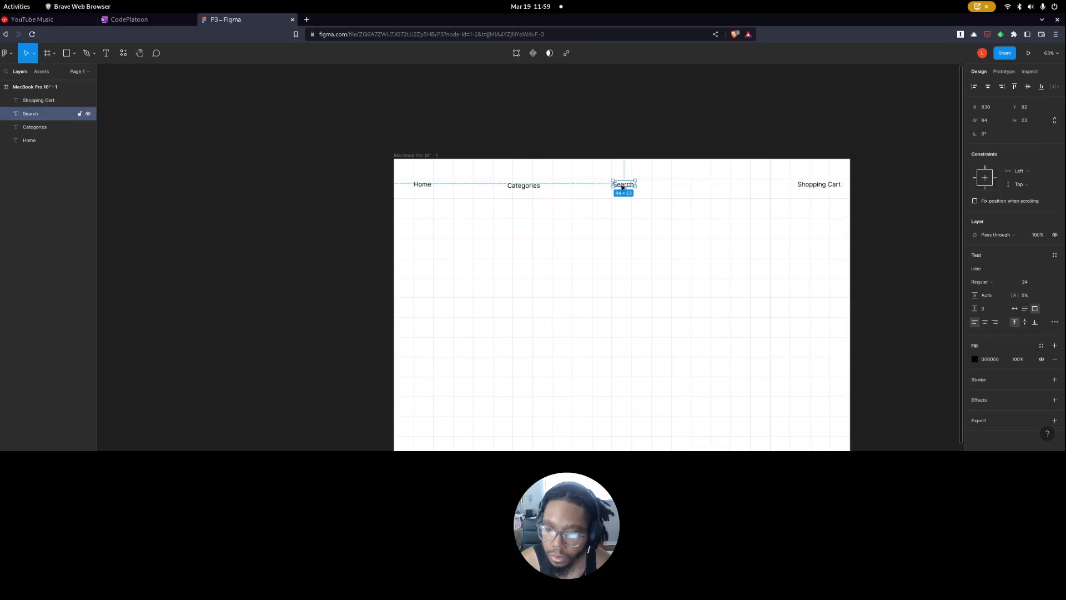
pyautogui.moveTo(623, 187); pyautogui.dragTo(618, 185)
pyautogui.click(566, 202)
pyautogui.click(528, 189)
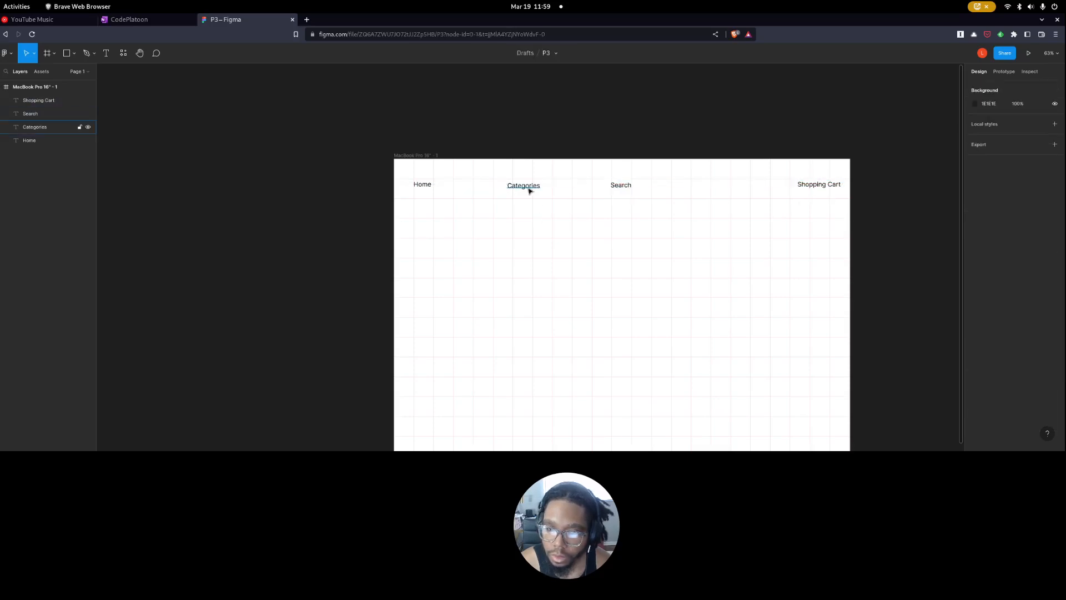
# Place Search and Categories side by side near the center of the navigation row, with Search first.
pyautogui.moveTo(529, 191); pyautogui.dragTo(602, 187)
pyautogui.keyDown('shift'); pyautogui.click(620, 186); pyautogui.keyUp('shift')
pyautogui.click(629, 227)
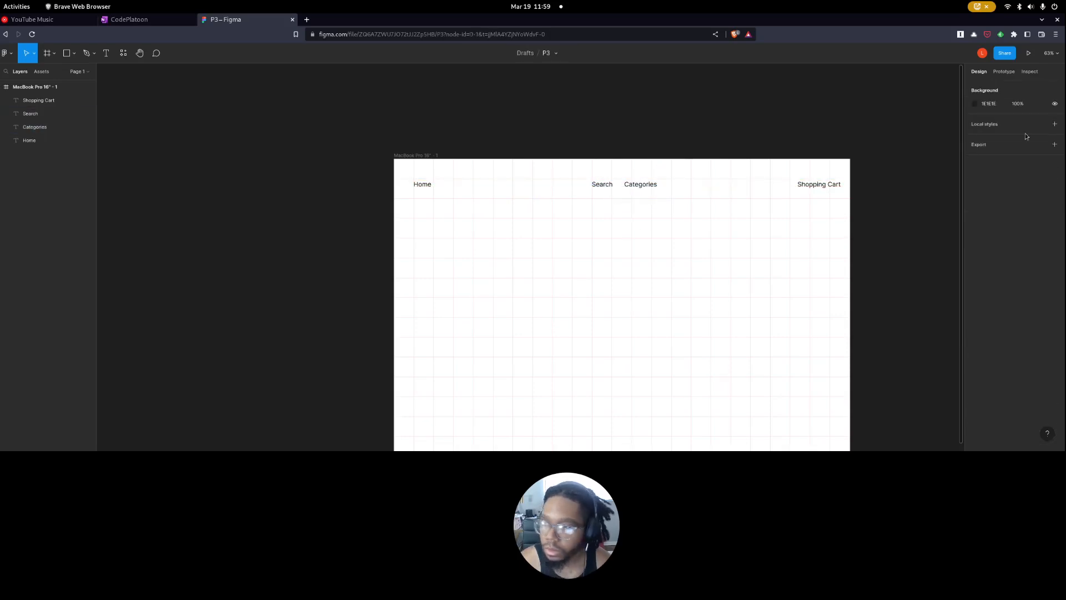
# Hide the MacBook Pro frame's layout grid.
pyautogui.scroll(-2, 652, 286)
pyautogui.click(1005, 72)
pyautogui.click(979, 71)
pyautogui.click(41, 87)
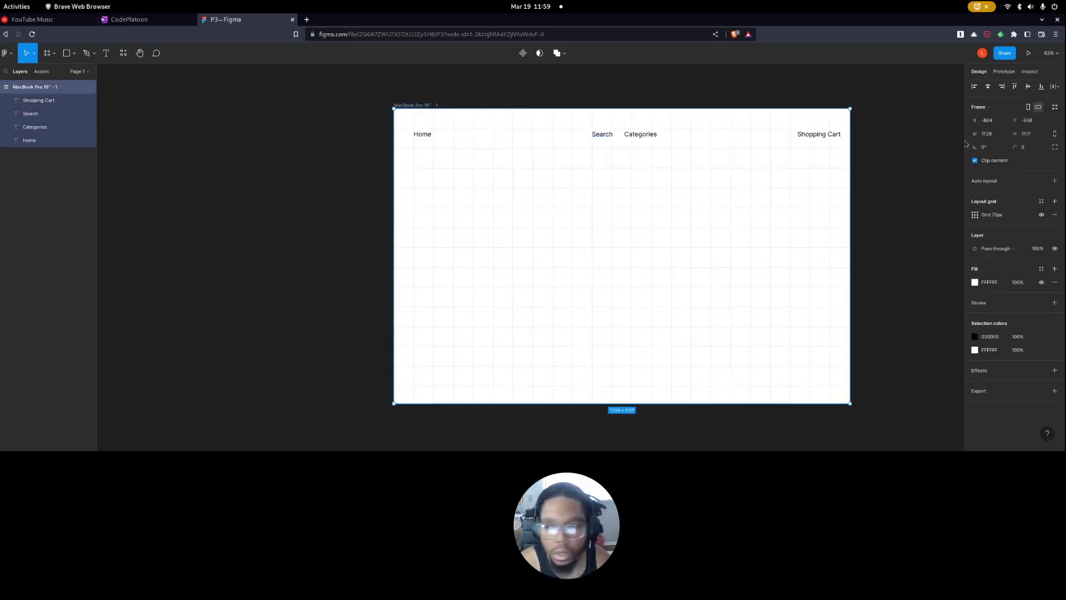
pyautogui.click(1041, 215)
pyautogui.click(709, 266)
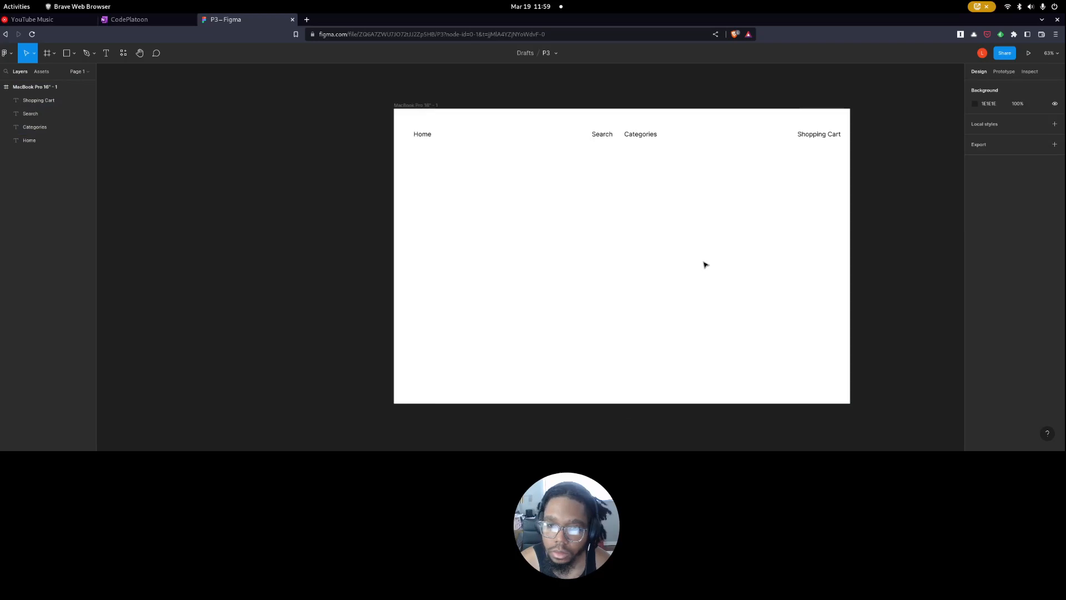
# Move Categories next to Home and Search right after it, level with the rest of the navigation row.
pyautogui.click(604, 136)
pyautogui.click(645, 136)
pyautogui.moveTo(656, 158); pyautogui.dragTo(464, 139)
pyautogui.click(613, 137)
pyautogui.click(584, 159)
pyautogui.moveTo(602, 140); pyautogui.dragTo(504, 136)
pyautogui.click(631, 156)
pyautogui.click(496, 124)
pyautogui.click(515, 159)
pyautogui.click(500, 147)
pyautogui.click(519, 164)
# Nudge Shopping Cart slightly left and rename the frame as Home.
pyautogui.moveTo(816, 137); pyautogui.dragTo(813, 138)
pyautogui.click(388, 304)
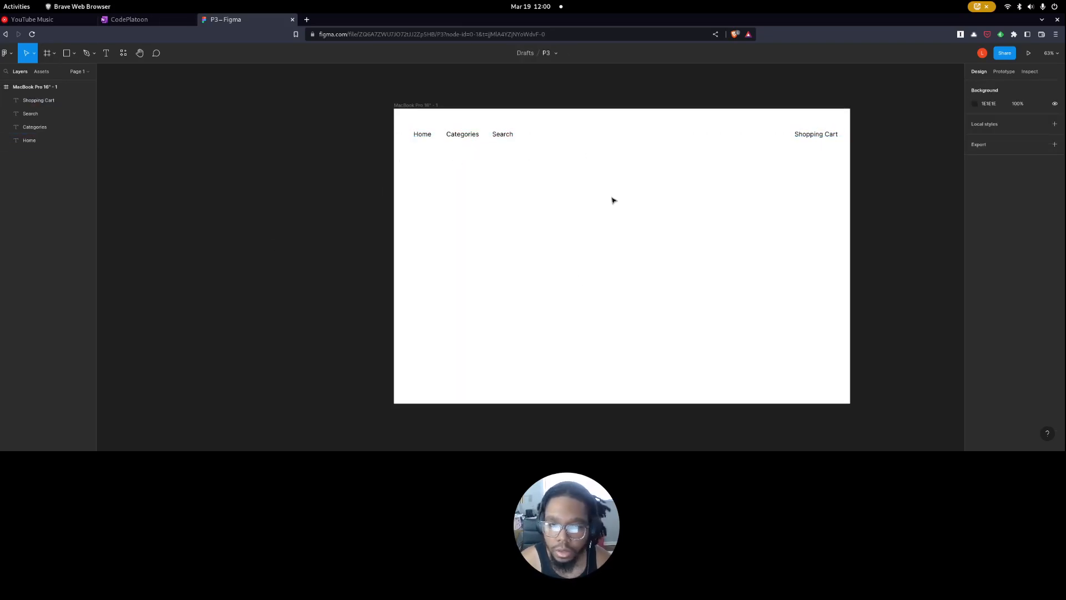
pyautogui.click(432, 107)
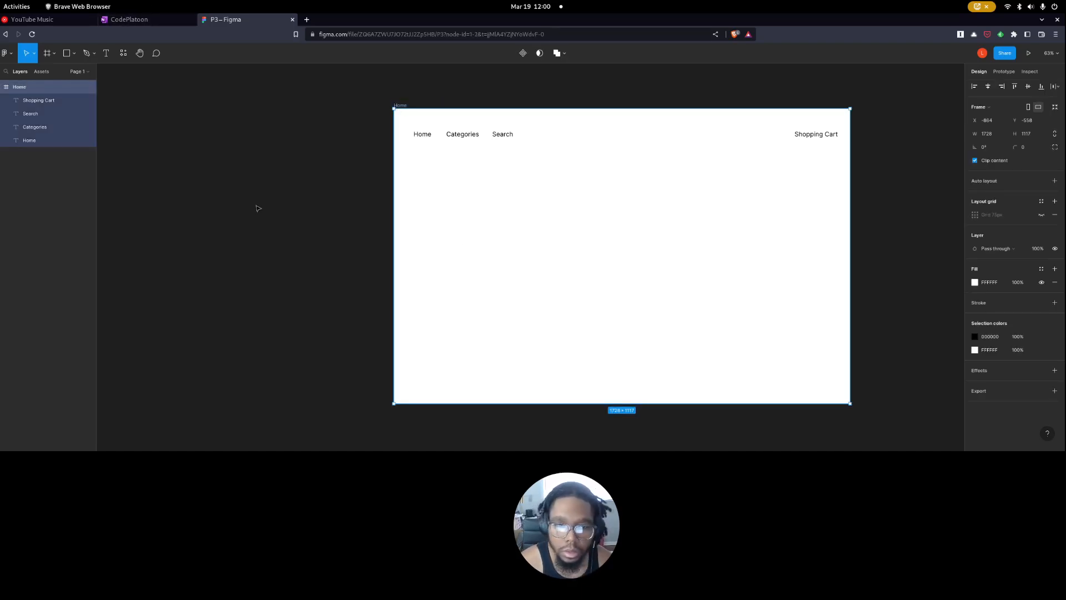
# Switch to the README in Typora and read the home page requirements on content and navigation links.
pyautogui.moveTo(1, 1)
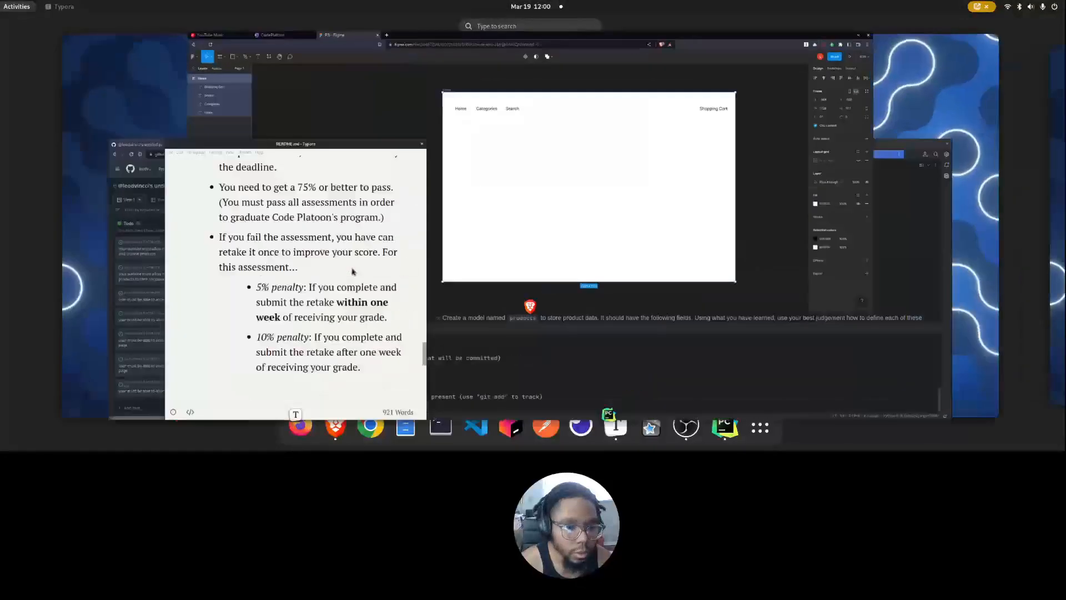
pyautogui.click(175, 258)
pyautogui.scroll(20, 176, 258)
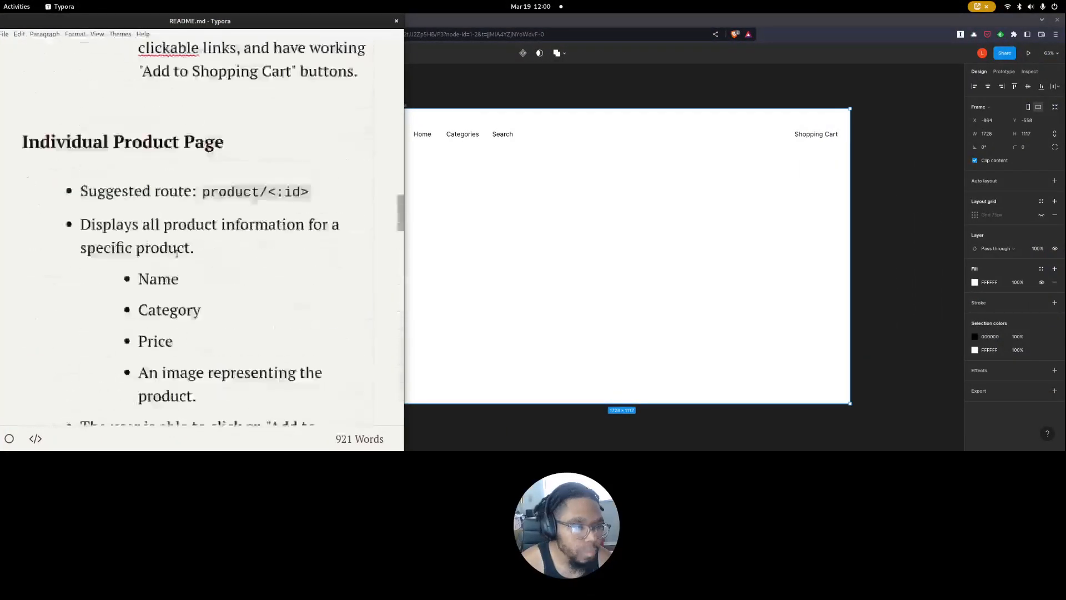
pyautogui.scroll(-8, 178, 254)
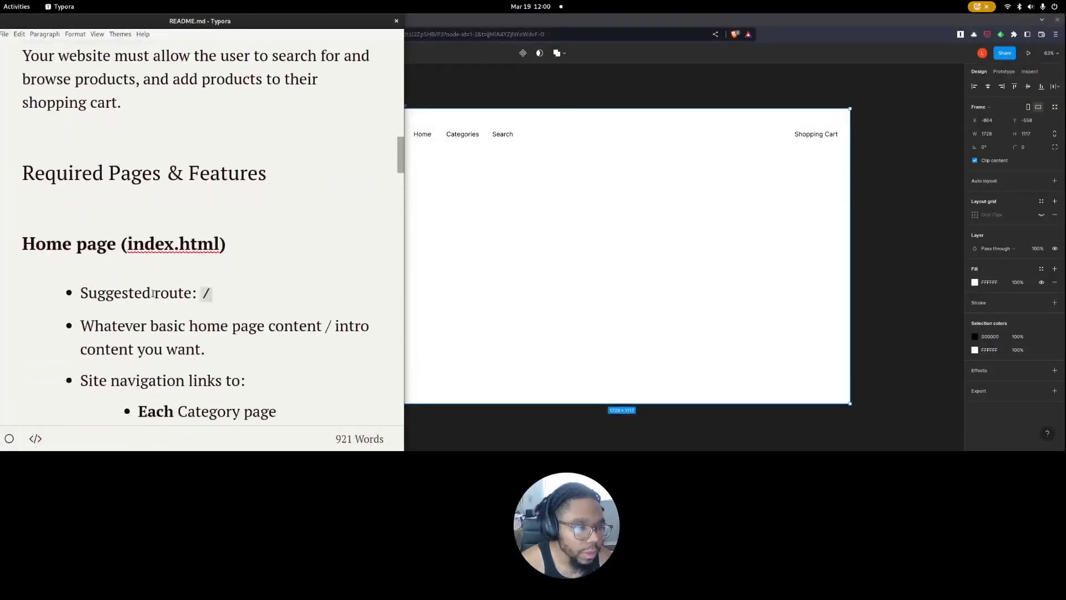
pyautogui.moveTo(112, 232); pyautogui.dragTo(205, 255)
pyautogui.click(206, 265)
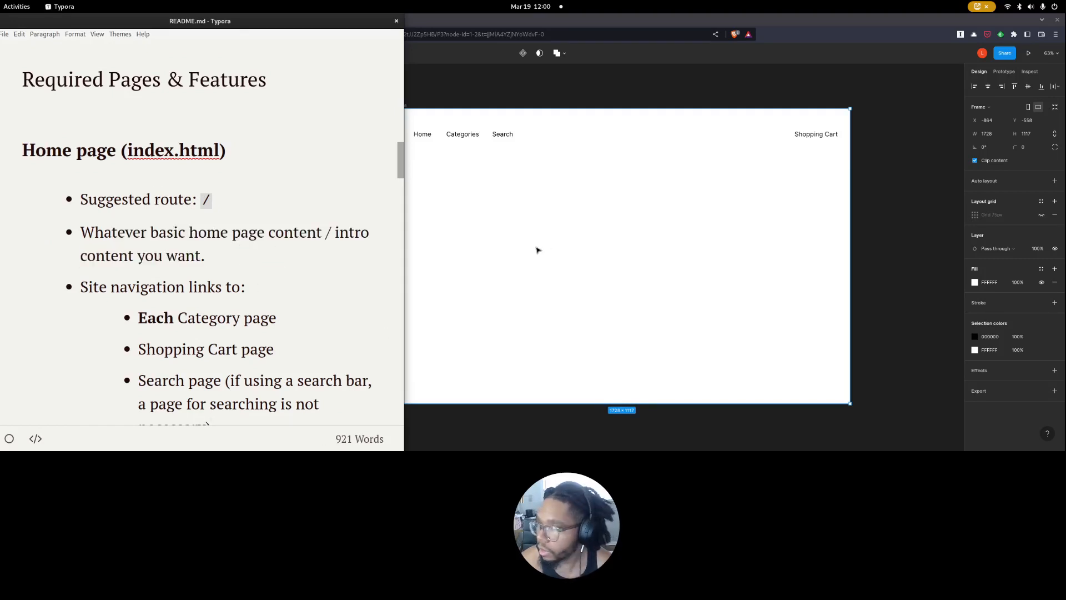
# Switch back to Figma and move the Categories label out of the navigation row into the page body.
pyautogui.click(454, 218)
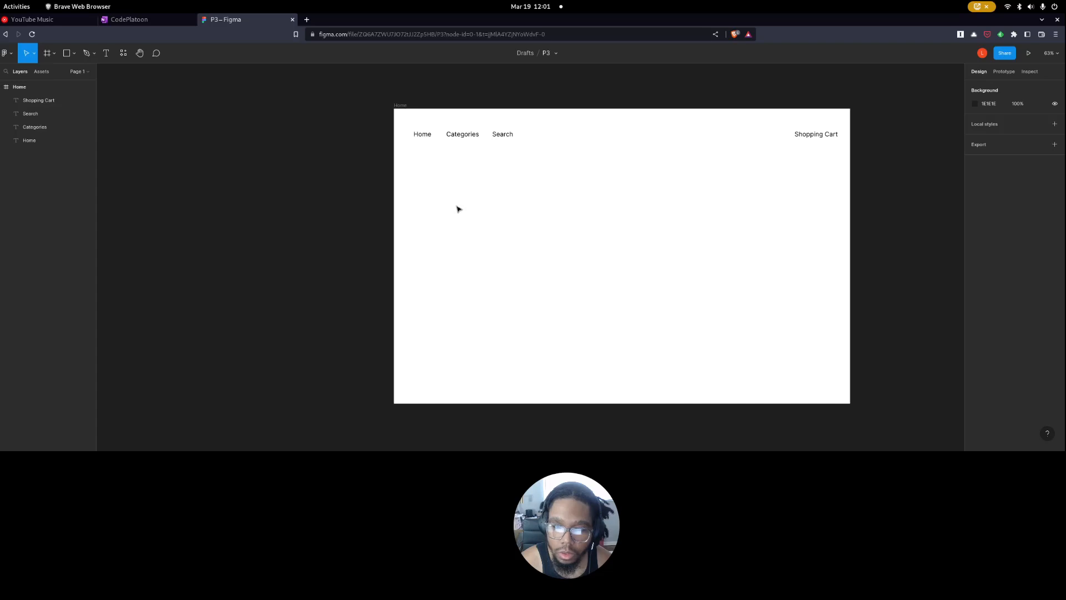
pyautogui.click(449, 136)
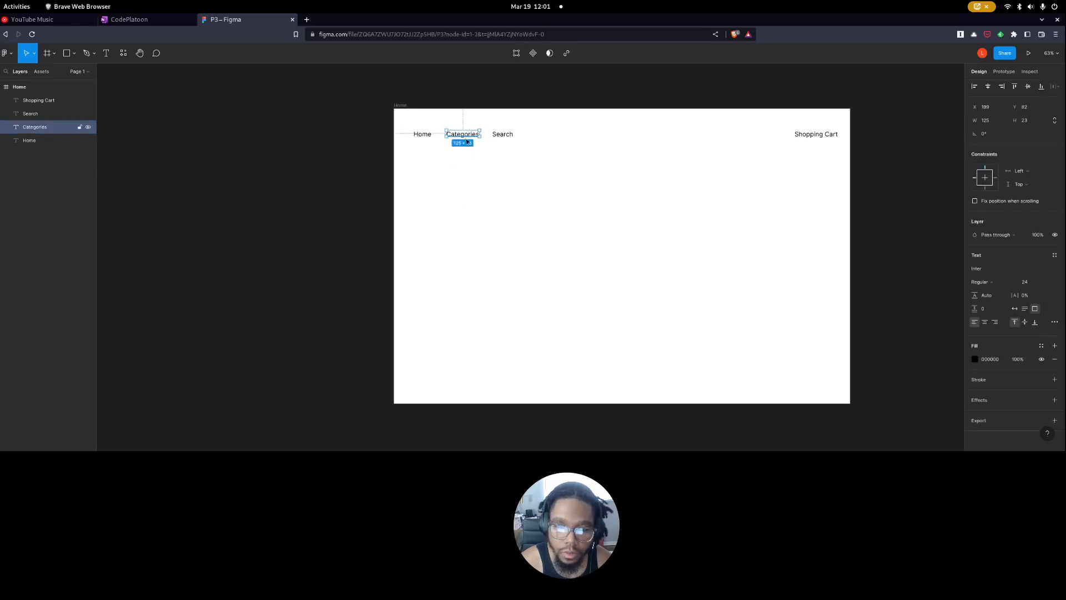
pyautogui.moveTo(462, 137); pyautogui.dragTo(583, 226)
pyautogui.press('Delete')
pyautogui.click(75, 55)
pyautogui.click(108, 93)
pyautogui.moveTo(542, 212)
pyautogui.mouseDown()
pyautogui.moveTo(591, 288)
pyautogui.moveTo(599, 278)
pyautogui.mouseUp()
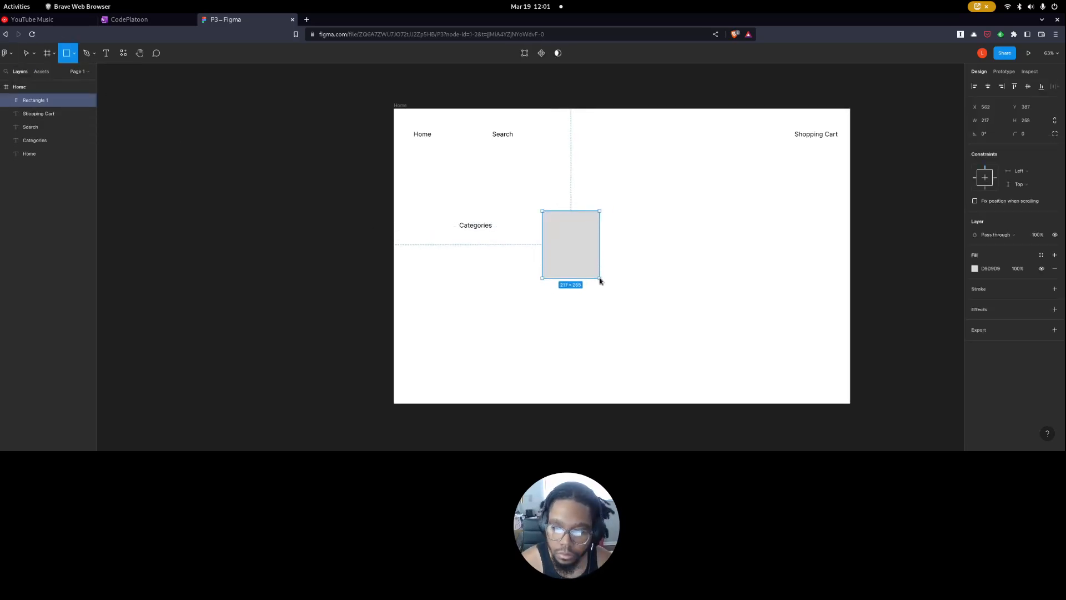
pyautogui.press('Delete')
# Show the Home frame's layout grid and draw a 300 × 225 rectangle on it to the right of the Categories label.
pyautogui.click(30, 87)
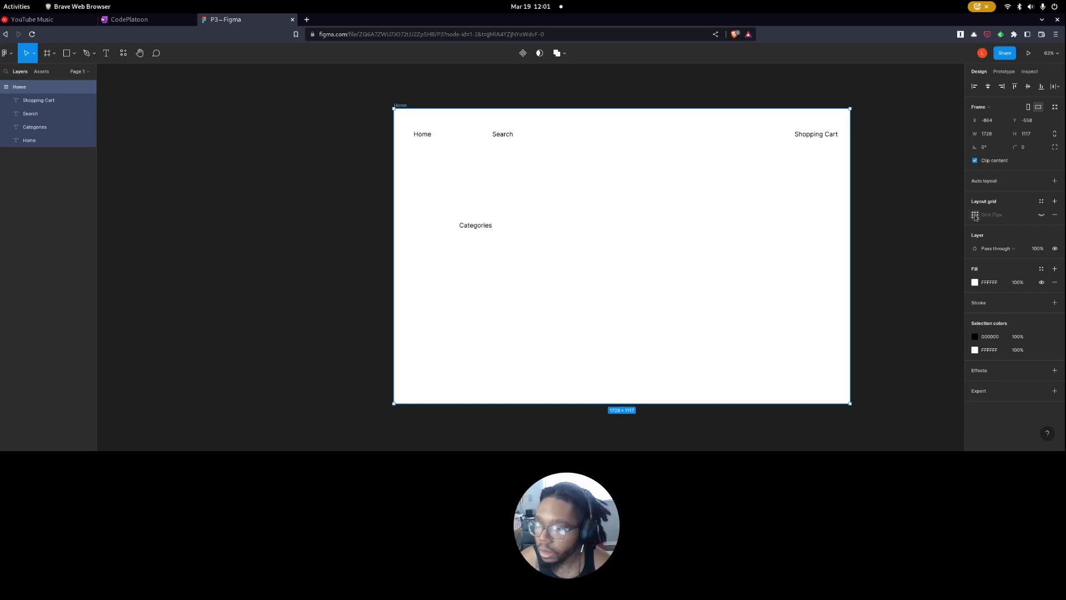
pyautogui.click(1041, 215)
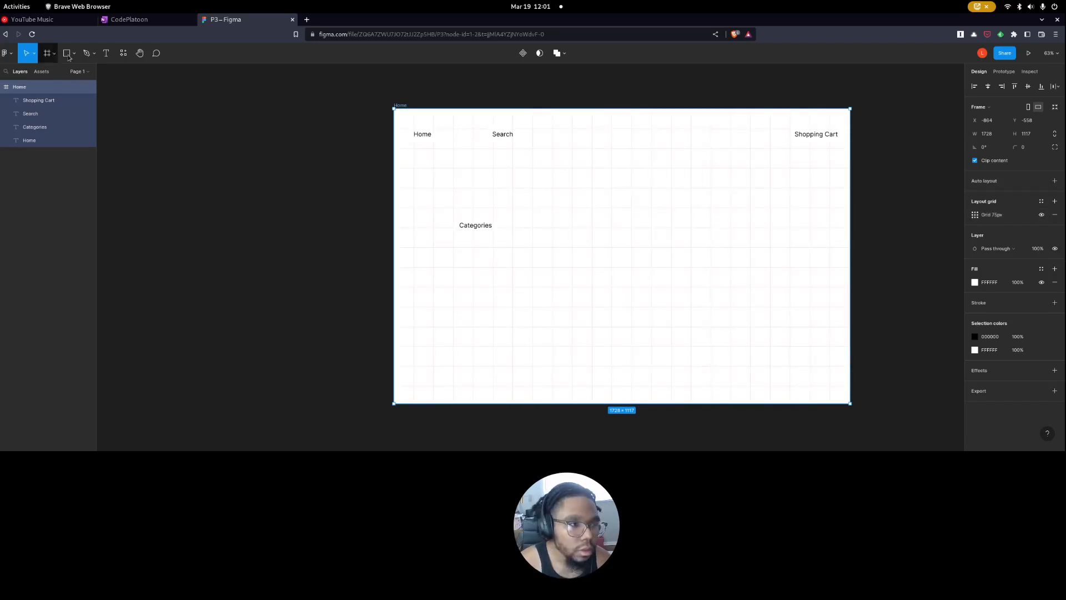
pyautogui.press('r')
pyautogui.scroll(2, 567, 275)
pyautogui.moveTo(499, 166)
pyautogui.mouseDown()
pyautogui.moveTo(557, 208)
pyautogui.moveTo(576, 269)
pyautogui.moveTo(574, 241)
pyautogui.moveTo(600, 240)
pyautogui.mouseUp()
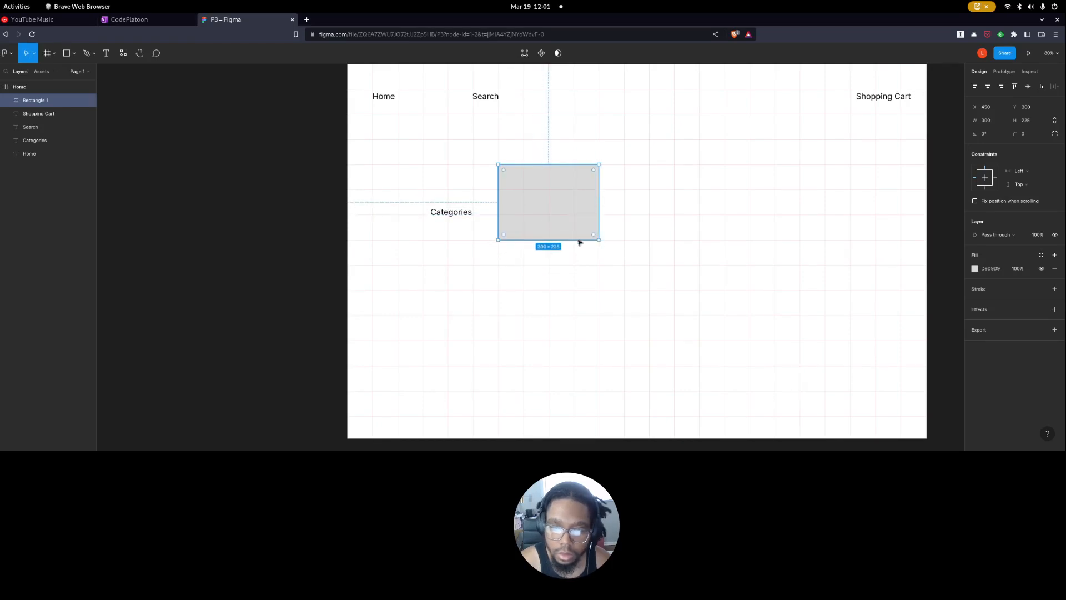
# Lighten the rectangle's fill to E4E4E4 and round its corners to a radius of 17.
pyautogui.click(975, 269)
pyautogui.moveTo(867, 261); pyautogui.dragTo(855, 253)
pyautogui.moveTo(1019, 134); pyautogui.dragTo(1030, 134)
pyautogui.click(869, 161)
# Center the Categories label over the rectangle and bring it to the front.
pyautogui.moveTo(442, 217); pyautogui.dragTo(546, 208)
pyautogui.rightClick(544, 206)
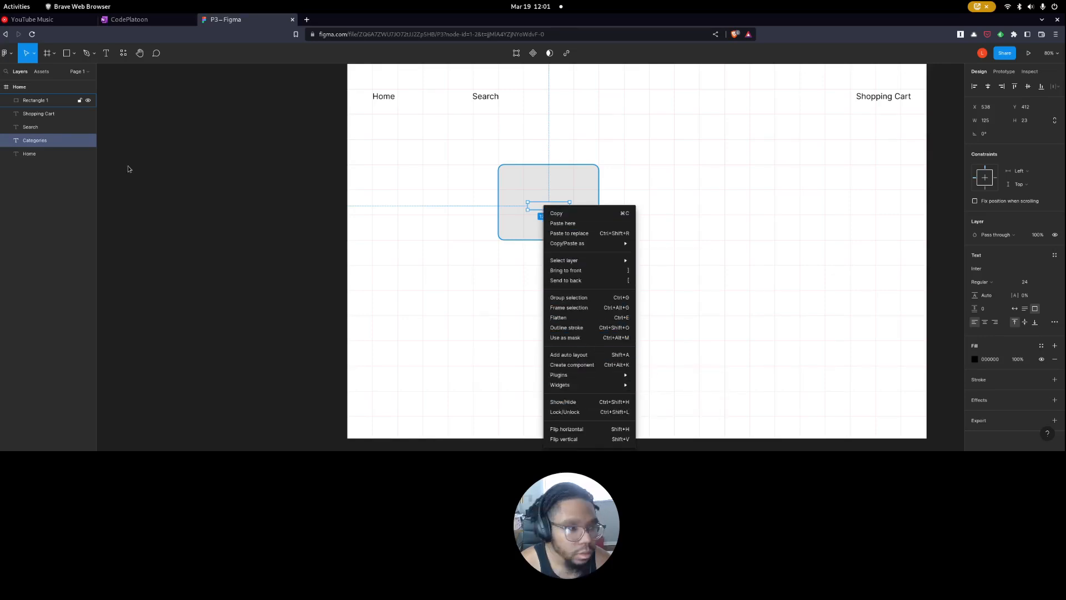
pyautogui.press(']')
pyautogui.click(190, 185)
# Change the card label's text from plural to "Category".
pyautogui.click(557, 212)
pyautogui.doubleClick(558, 212)
pyautogui.click(575, 215)
pyautogui.press('BackSpace')
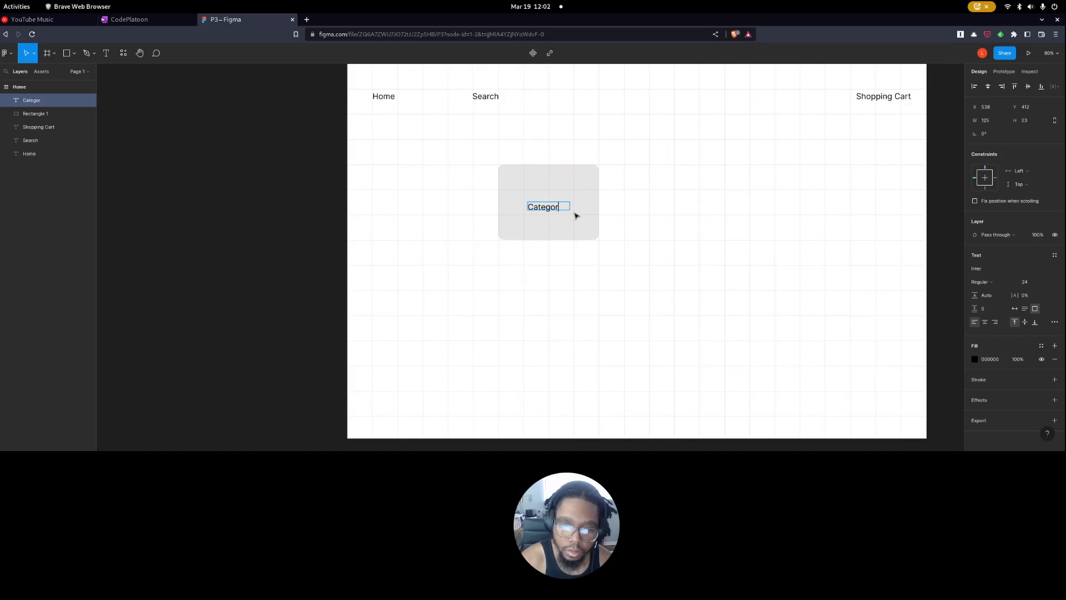
# Duplicate the category card into an evenly spaced row of three and copy that row below as a second row.
pyautogui.moveTo(576, 245); pyautogui.dragTo(417, 185)
pyautogui.moveTo(503, 245); pyautogui.dragTo(721, 210)
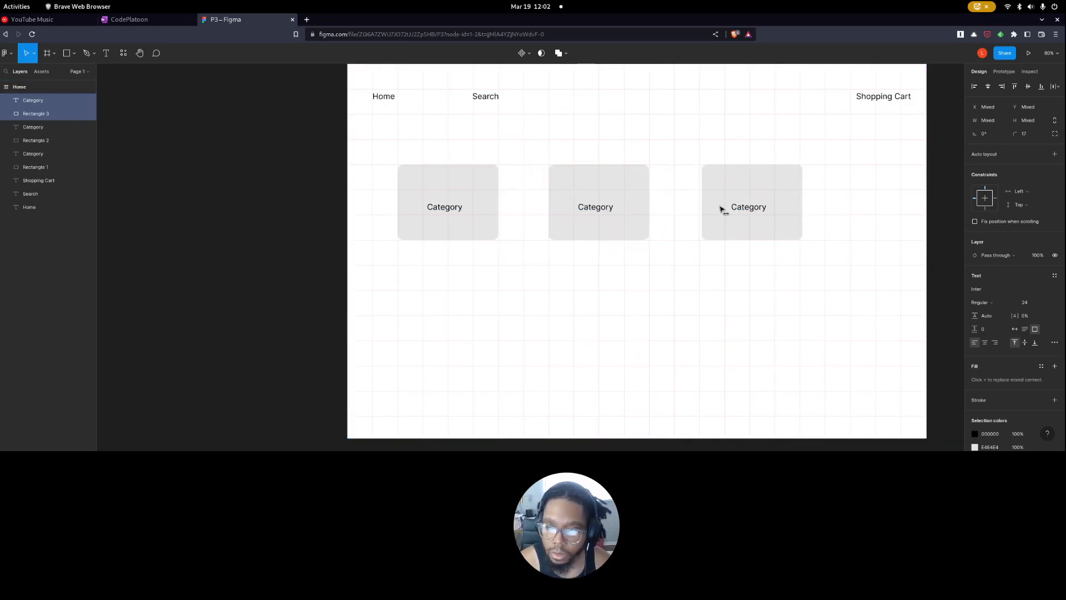
pyautogui.moveTo(764, 293); pyautogui.dragTo(468, 180)
pyautogui.moveTo(792, 303); pyautogui.dragTo(479, 291)
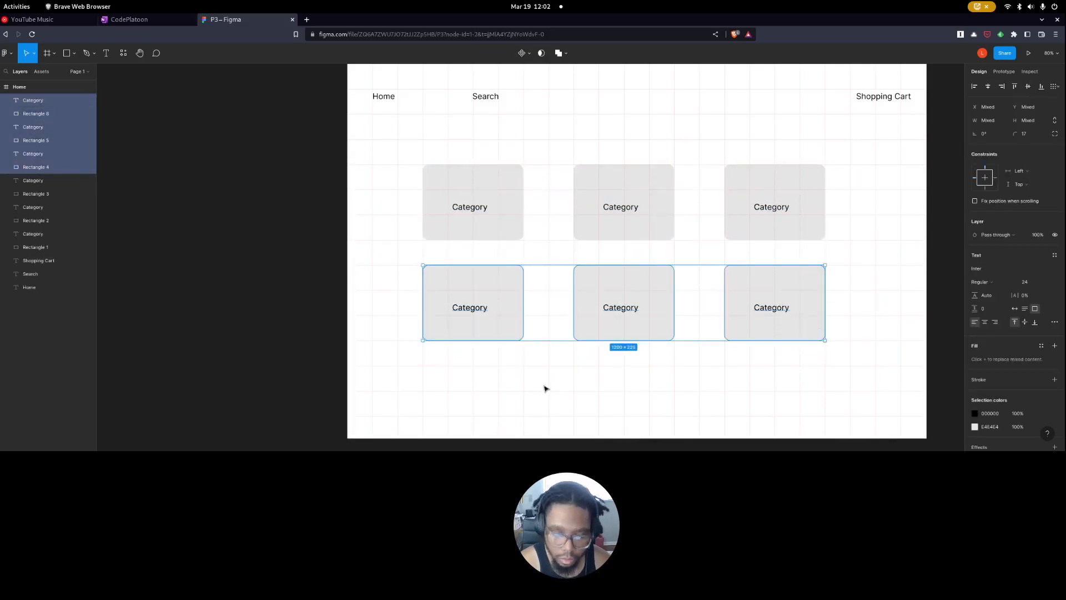
# Paste a third row of category cards at the frame's lower edge and move the second row between the other two.
pyautogui.click(544, 386)
pyautogui.hotkey('ctrl', 'v')
pyautogui.moveTo(505, 213); pyautogui.dragTo(504, 442)
pyautogui.click(552, 381)
pyautogui.moveTo(836, 361); pyautogui.dragTo(496, 300)
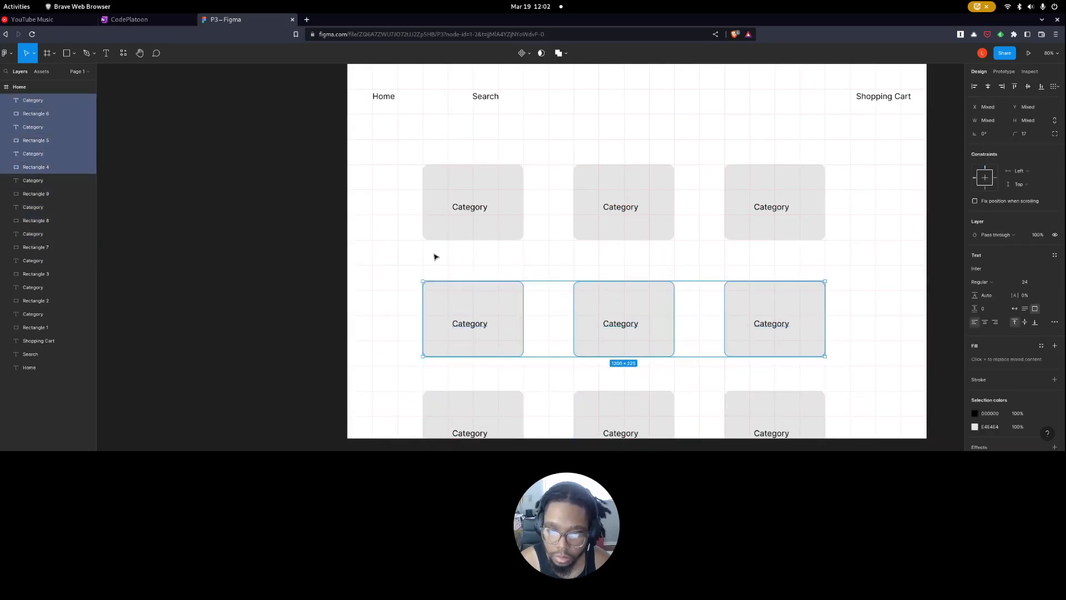
pyautogui.click(397, 261)
pyautogui.scroll(-2, 459, 243)
pyautogui.scroll(2, 461, 242)
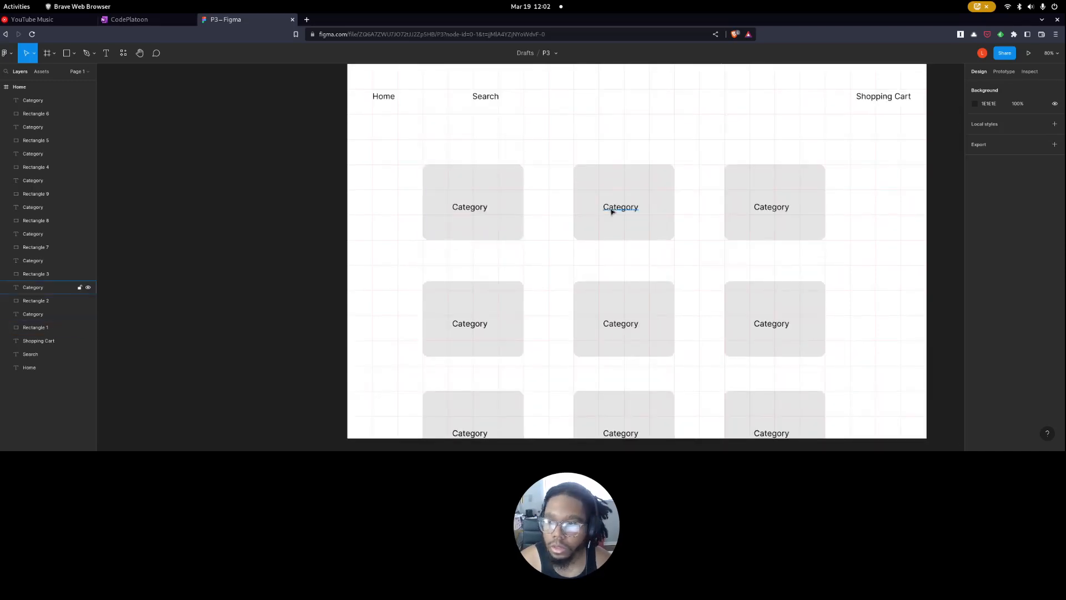
# Align Search with the first card column's left edge and start Shopping Cart at the third column's right edge.
pyautogui.scroll(1, 128, 162)
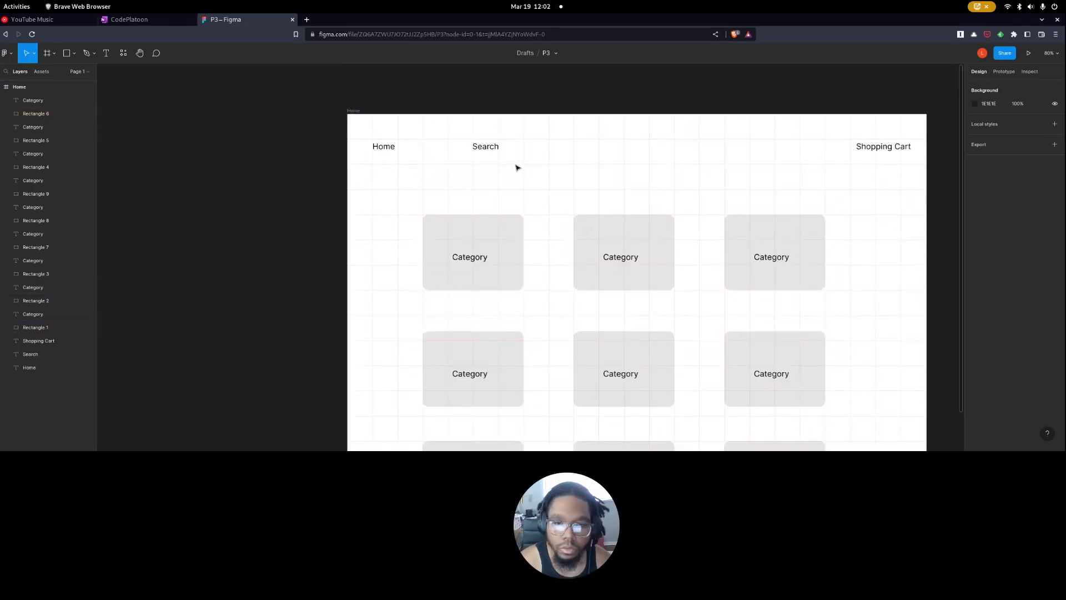
pyautogui.moveTo(485, 149); pyautogui.dragTo(436, 153)
pyautogui.click(428, 207)
pyautogui.scroll(-2, 428, 208)
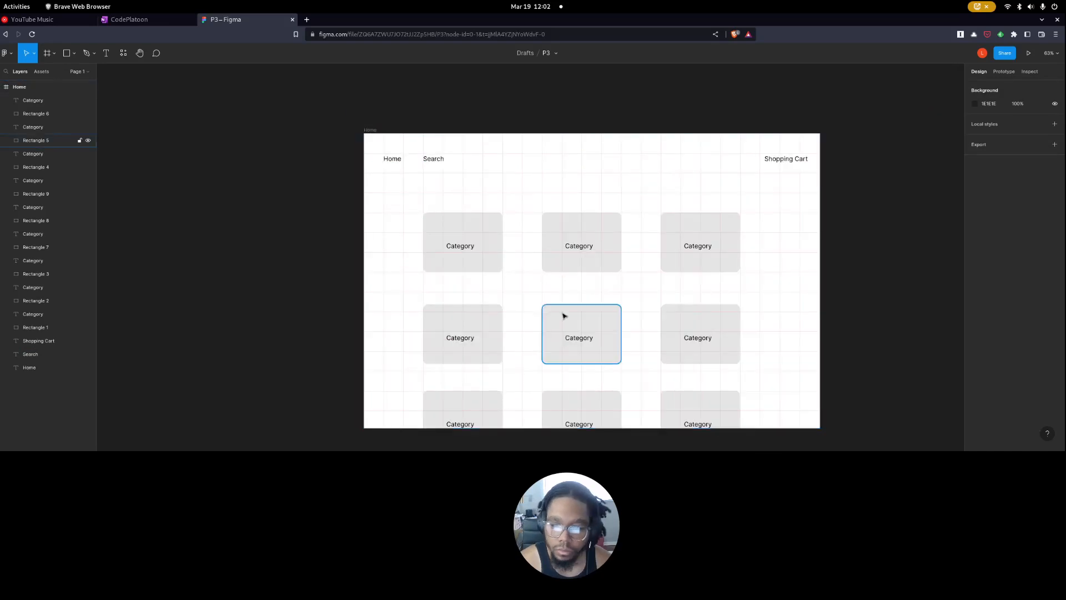
pyautogui.moveTo(785, 164); pyautogui.dragTo(760, 160)
pyautogui.click(703, 211)
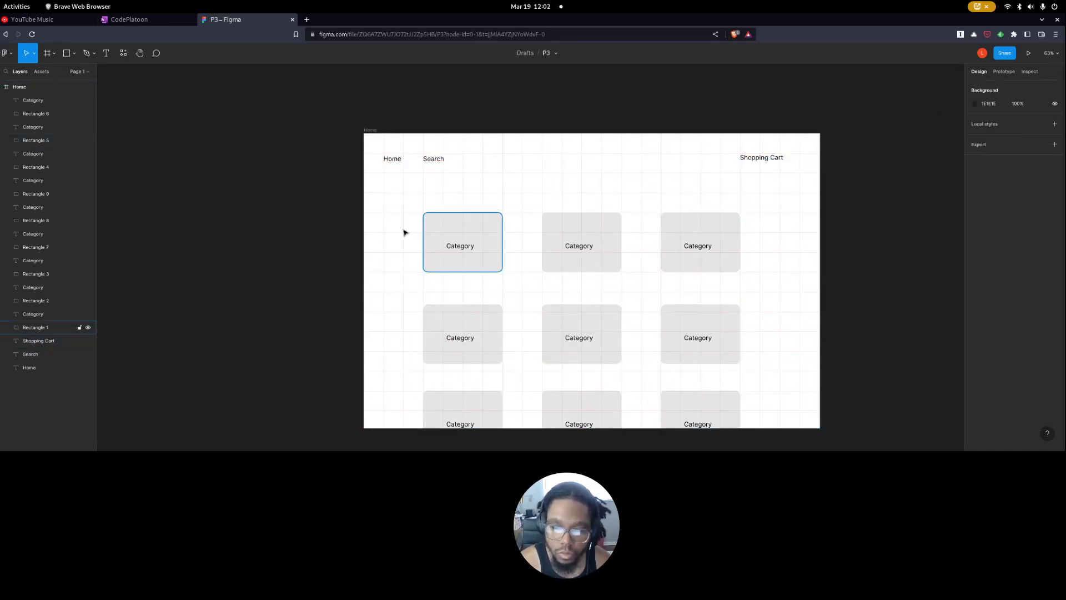
# Hide the Home frame's layout grid, keeping its white fill visible.
pyautogui.click(34, 87)
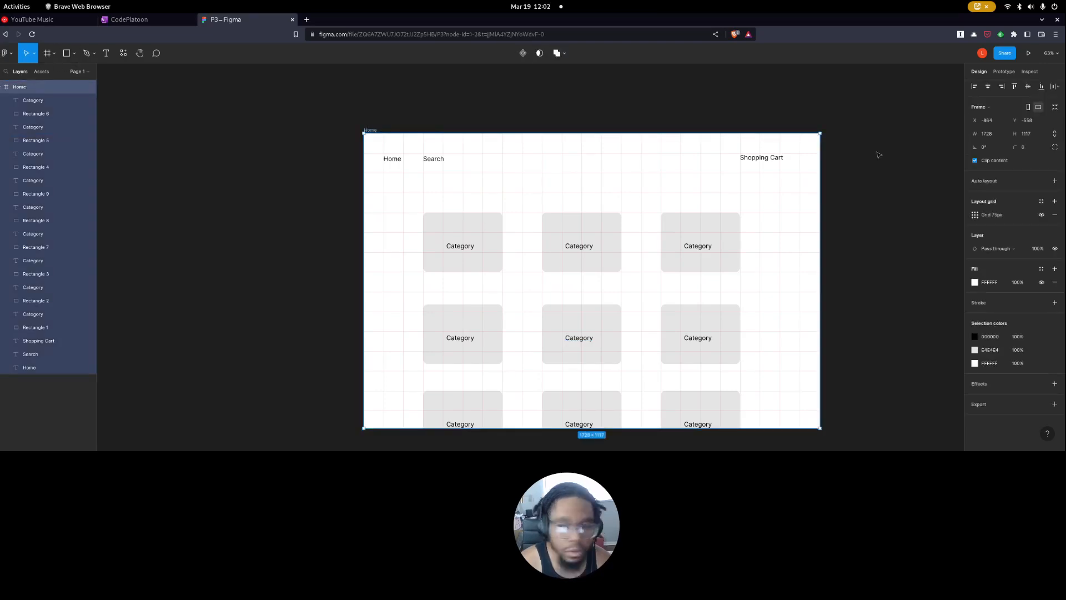
pyautogui.click(1041, 283)
pyautogui.click(1038, 283)
pyautogui.click(1041, 214)
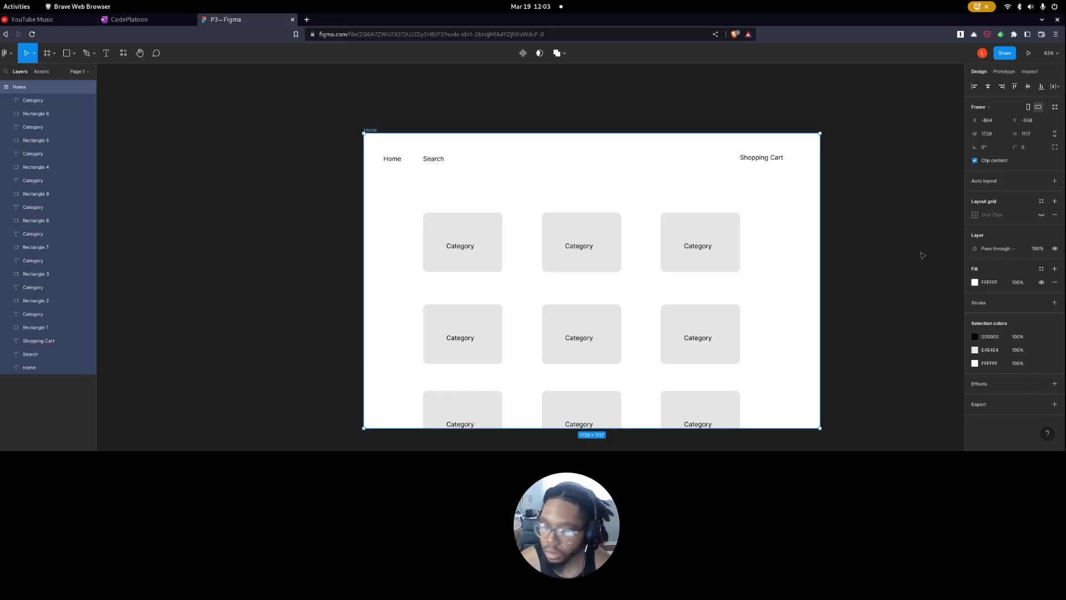
pyautogui.click(924, 255)
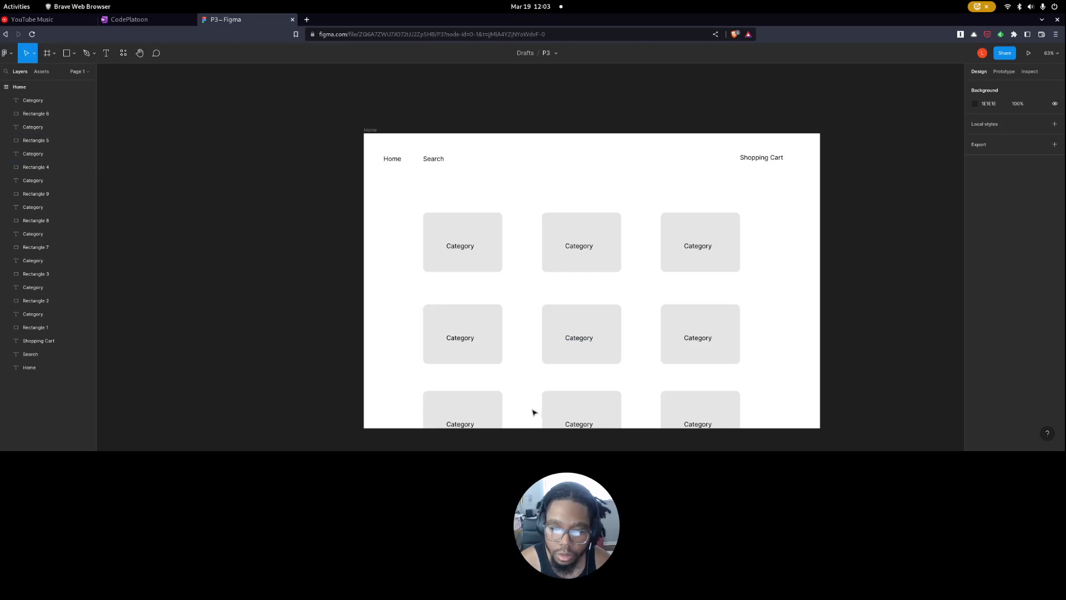
pyautogui.scroll(3, 522, 342)
pyautogui.scroll(-3, 564, 338)
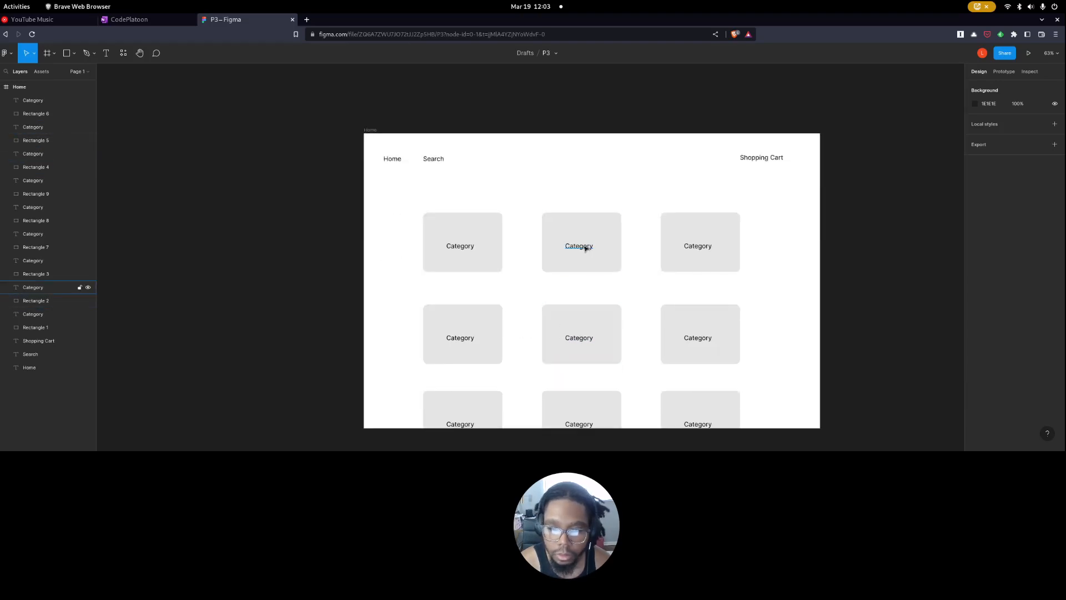
# Duplicate the Home frame beside the original and rename the copy as Category.
pyautogui.click(373, 131)
pyautogui.hotkey('ctrl', 'd')
pyautogui.hscroll(1, 576, 178)
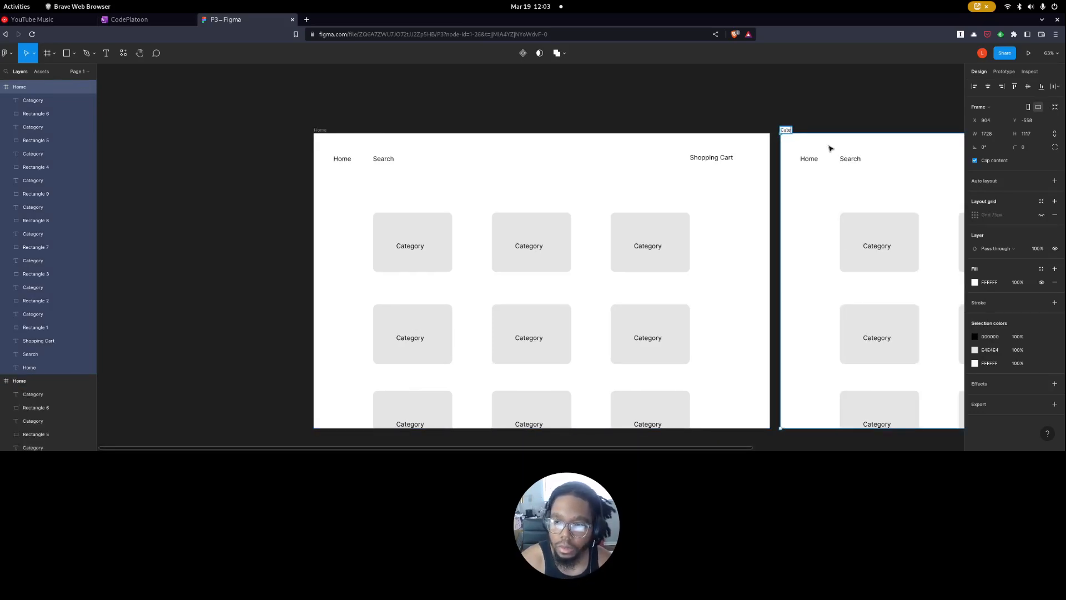
pyautogui.click(799, 110)
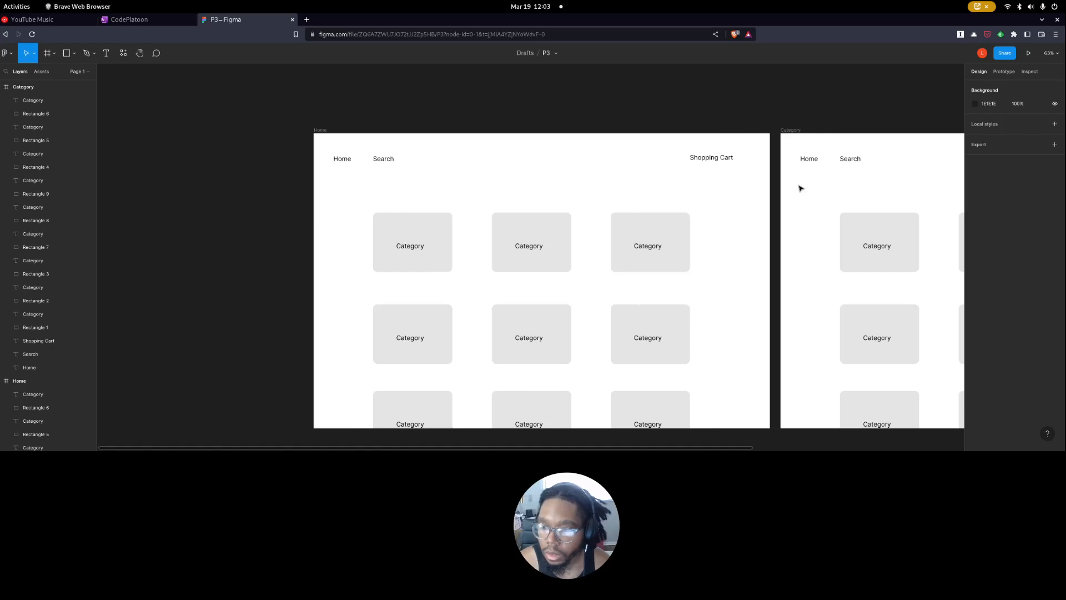
# Move the first card's label in the Category frame up above the middle card column as a page heading.
pyautogui.hscroll(7, 799, 187)
pyautogui.hscroll(-1, 686, 236)
pyautogui.scroll(-1, 676, 244)
pyautogui.scroll(2, 639, 245)
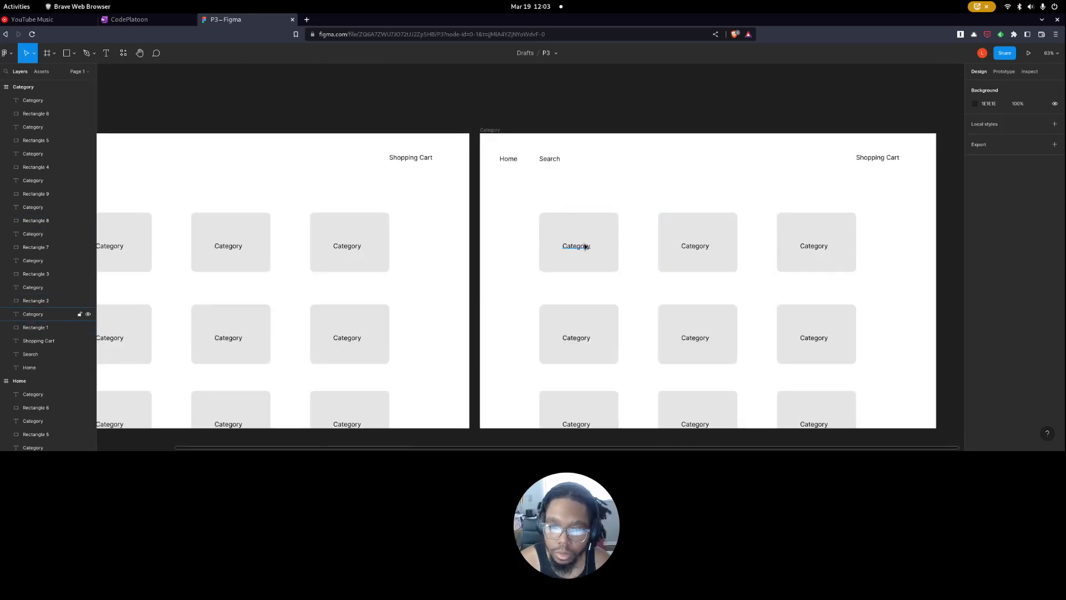
pyautogui.click(584, 249)
pyautogui.moveTo(583, 248); pyautogui.dragTo(731, 192)
# Change the heading text to "Electronics" and nudge it slightly left.
pyautogui.click(734, 199)
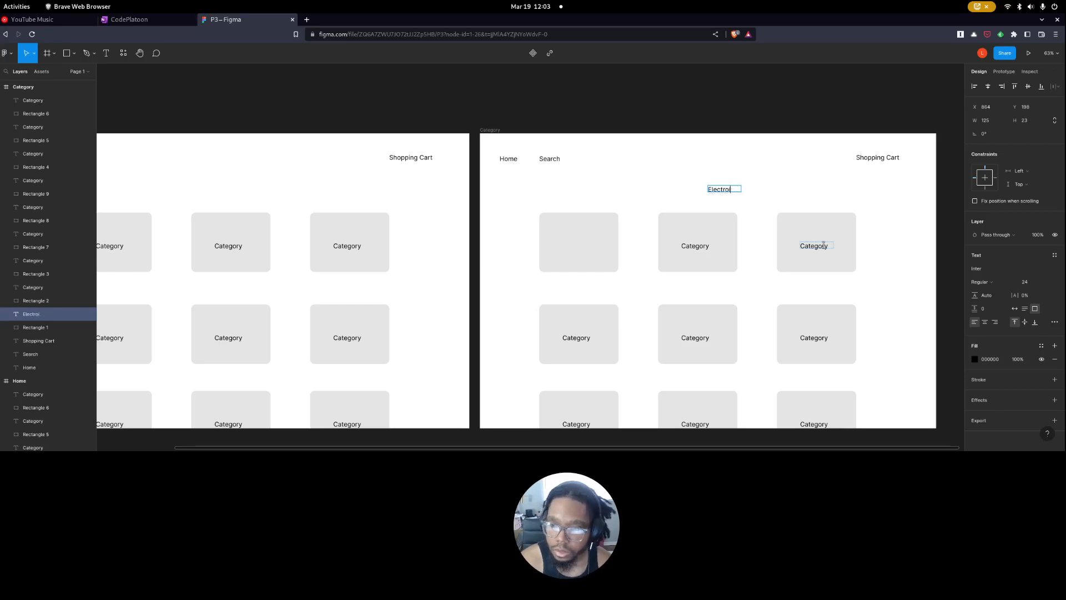
pyautogui.write('ics')
pyautogui.hscroll(-1, 824, 245)
pyautogui.click(783, 198)
pyautogui.moveTo(779, 188); pyautogui.dragTo(775, 189)
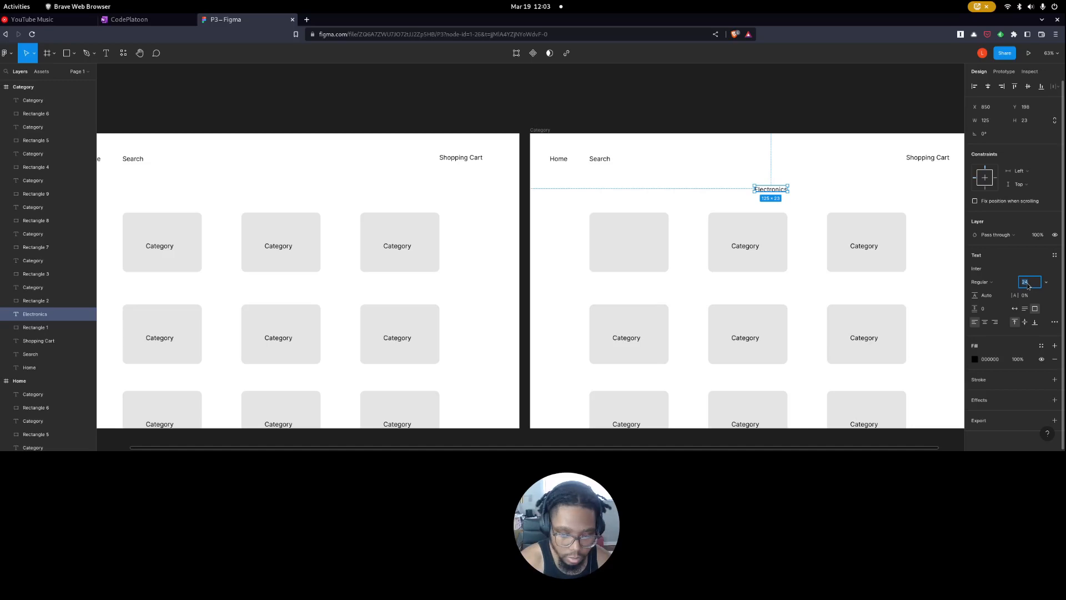
# Set the Electronics heading's font size to 54 and enlarge its text box to about 306 × 37.
pyautogui.press('Return')
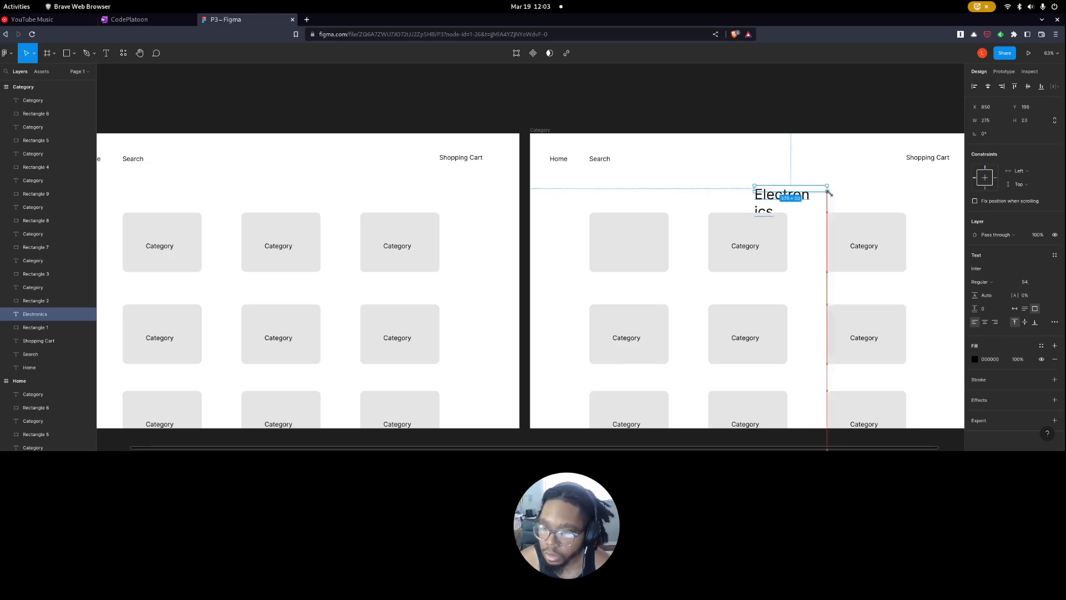
pyautogui.hscroll(5, 834, 241)
pyautogui.hscroll(-2, 834, 241)
pyautogui.scroll(1, 699, 269)
pyautogui.press('Escape')
pyautogui.click(645, 177)
pyautogui.hscroll(2, 642, 174)
pyautogui.hscroll(-1, 644, 177)
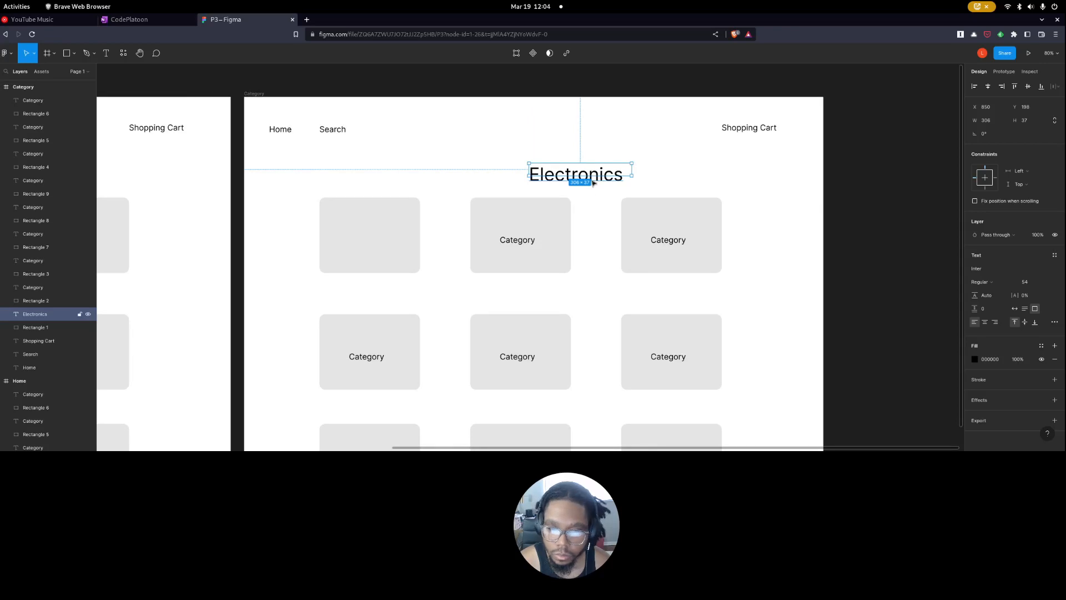
# Resize the Electronics heading's text box to 284 × 56 and move it up above the middle card.
pyautogui.moveTo(630, 176); pyautogui.dragTo(561, 159)
pyautogui.click(626, 189)
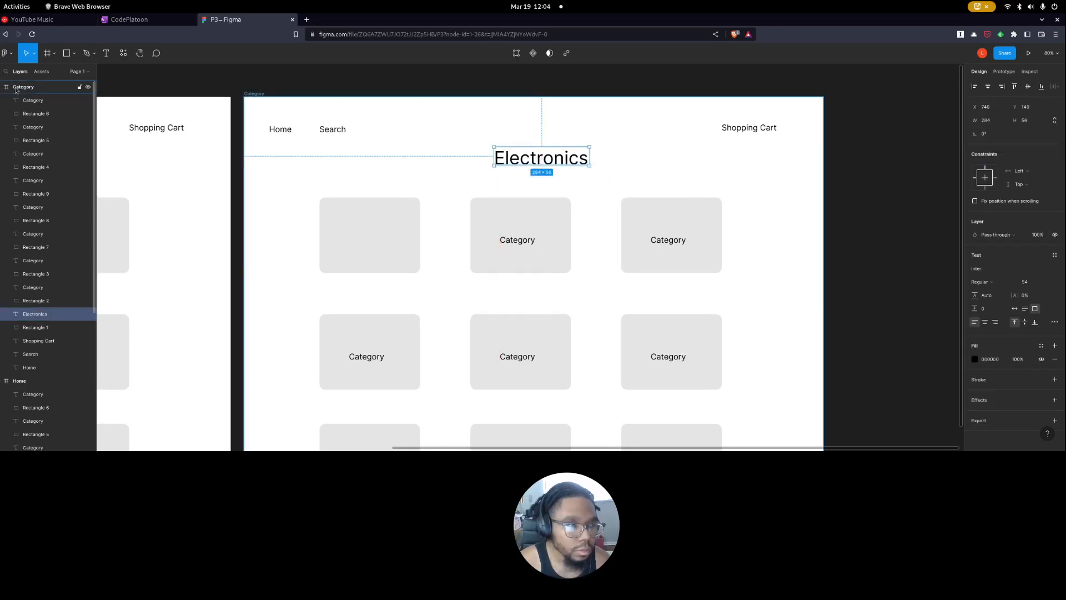
pyautogui.press('Escape')
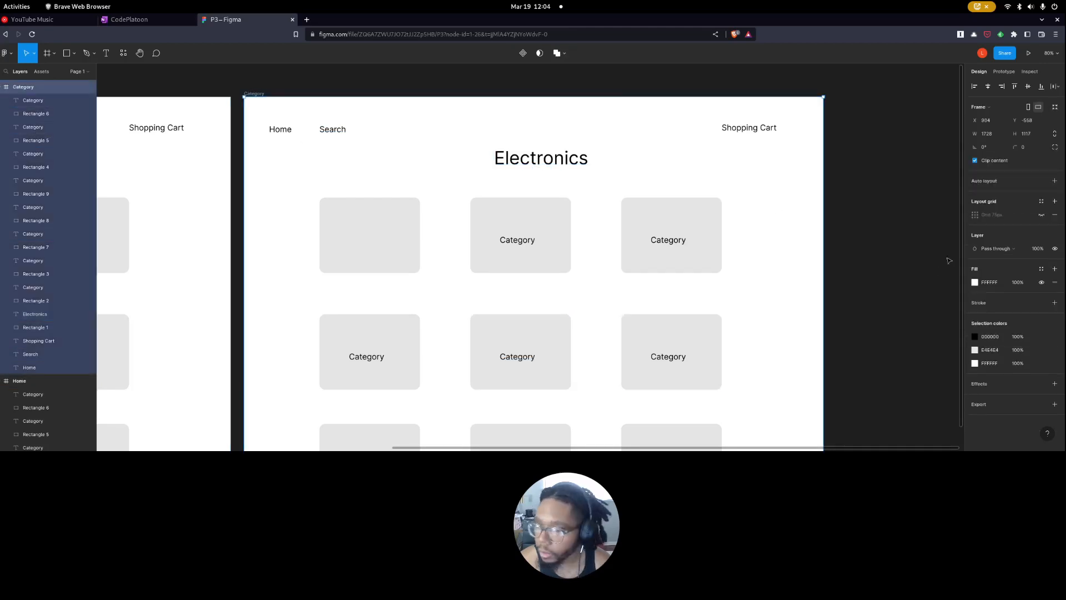
# Show the Category frame's layout grid and nudge the Electronics heading slightly to the left.
pyautogui.click(1037, 215)
pyautogui.moveTo(522, 158)
pyautogui.mouseDown()
pyautogui.moveTo(534, 151)
pyautogui.moveTo(522, 165)
pyautogui.mouseUp()
pyautogui.click(857, 240)
pyautogui.click(447, 221)
# Delete the second card and label in the first column, and stretch the empty first card down into the freed space.
pyautogui.click(387, 231)
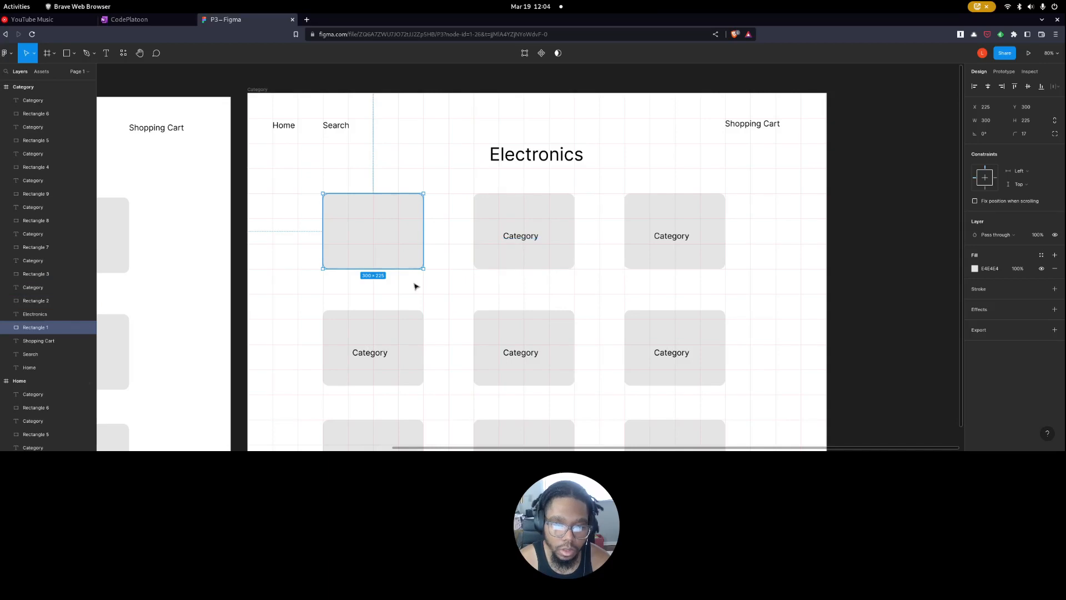
pyautogui.moveTo(423, 269); pyautogui.dragTo(423, 309)
pyautogui.click(413, 333)
pyautogui.press('Delete')
pyautogui.click(371, 352)
pyautogui.press('Delete')
pyautogui.click(367, 304)
pyautogui.moveTo(424, 310); pyautogui.dragTo(422, 344)
# Fill the top middle card white and move it with its label into the first card, shrunk to fit inside as a placeholder.
pyautogui.moveTo(580, 297); pyautogui.dragTo(475, 195)
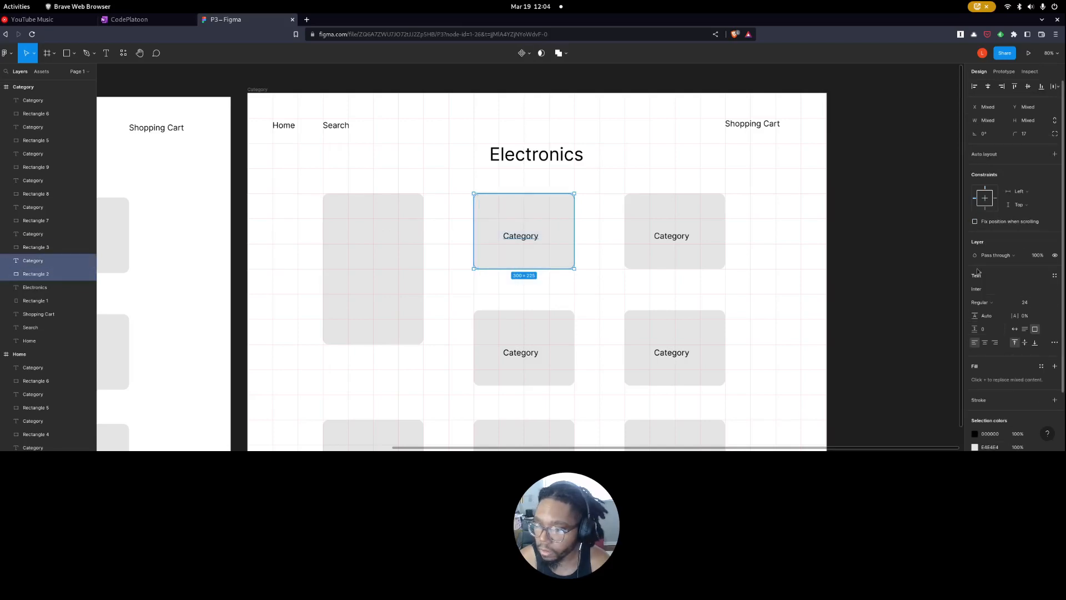
pyautogui.click(563, 227)
pyautogui.click(974, 268)
pyautogui.moveTo(866, 253); pyautogui.dragTo(858, 247)
pyautogui.moveTo(570, 292); pyautogui.dragTo(513, 221)
pyautogui.moveTo(560, 256); pyautogui.dragTo(377, 237)
pyautogui.click(416, 267)
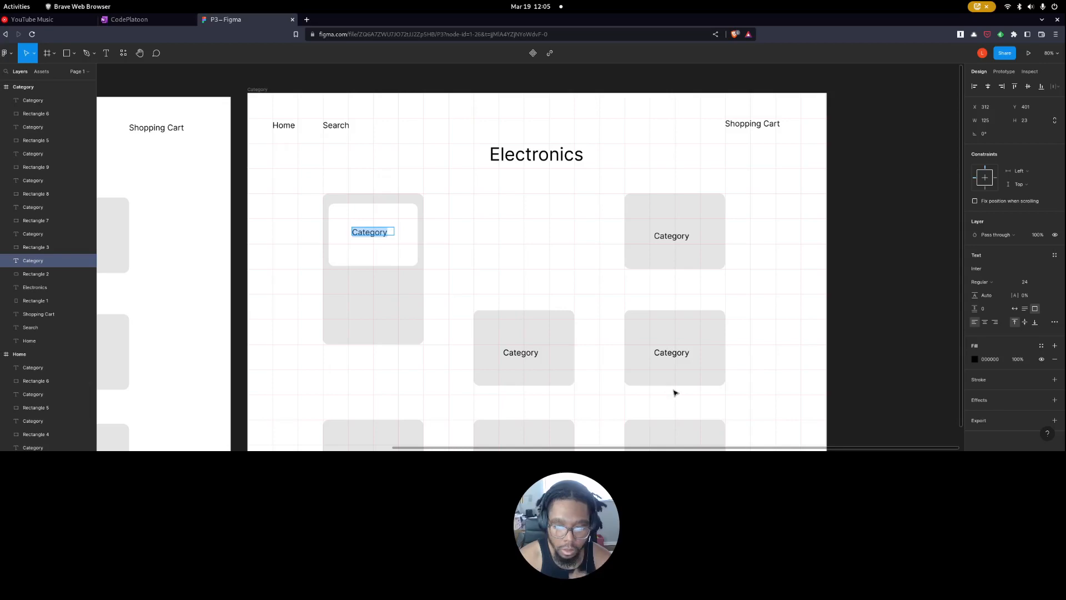
# Change the placeholder's label to "Rode Microphone" at font size 16 and centre its 138 × 22 text box in the white rectangle.
pyautogui.write('C')
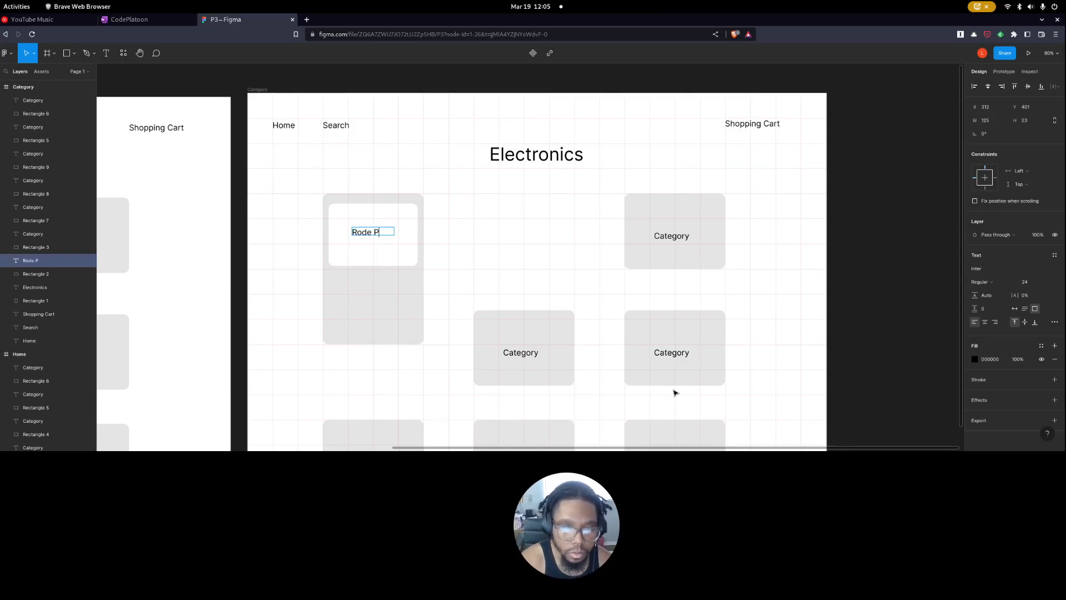
pyautogui.hotkey('ctrl', 'a')
pyautogui.click(1026, 282)
pyautogui.click(1036, 268)
pyautogui.press('Escape')
pyautogui.moveTo(394, 236); pyautogui.dragTo(377, 234)
pyautogui.press('Escape')
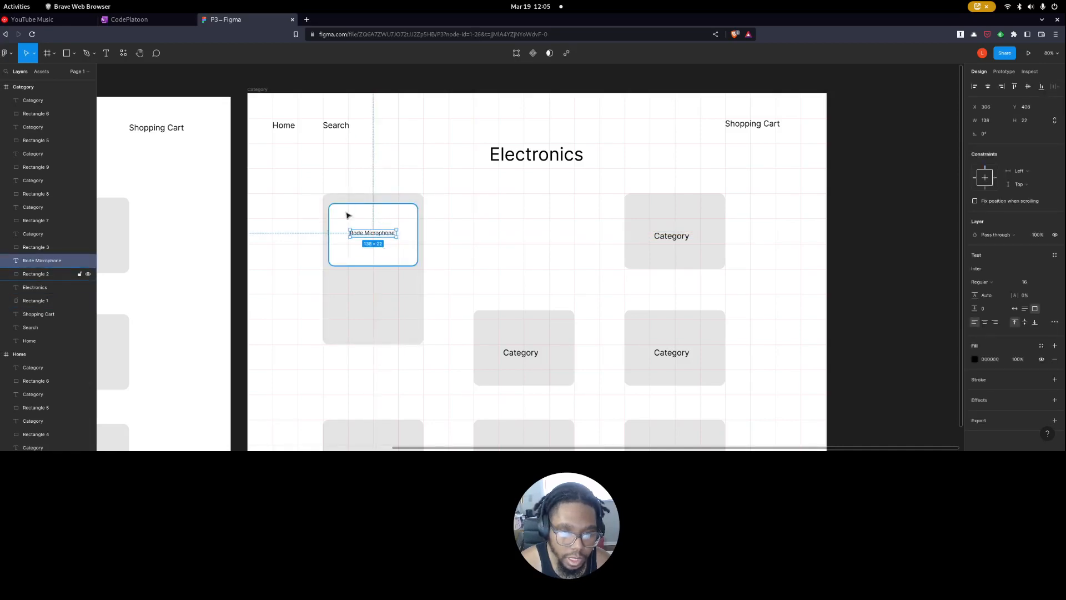
# Narrow the white placeholder to about 209 × 183 and move the Rode Microphone label just below it.
pyautogui.click(344, 253)
pyautogui.moveTo(329, 265); pyautogui.dragTo(340, 265)
pyautogui.moveTo(417, 266); pyautogui.dragTo(376, 280)
pyautogui.click(469, 269)
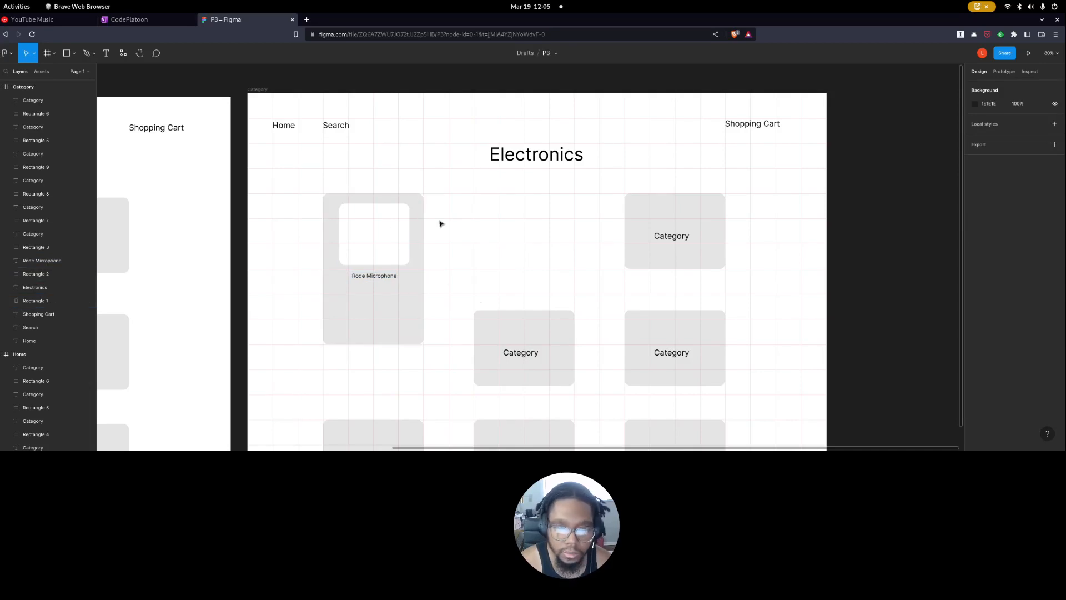
# Duplicate the white placeholder as a 110 × 45 button near the card's lower edge and fill it with green 83EA8D.
pyautogui.click(387, 250)
pyautogui.moveTo(387, 250); pyautogui.dragTo(357, 324)
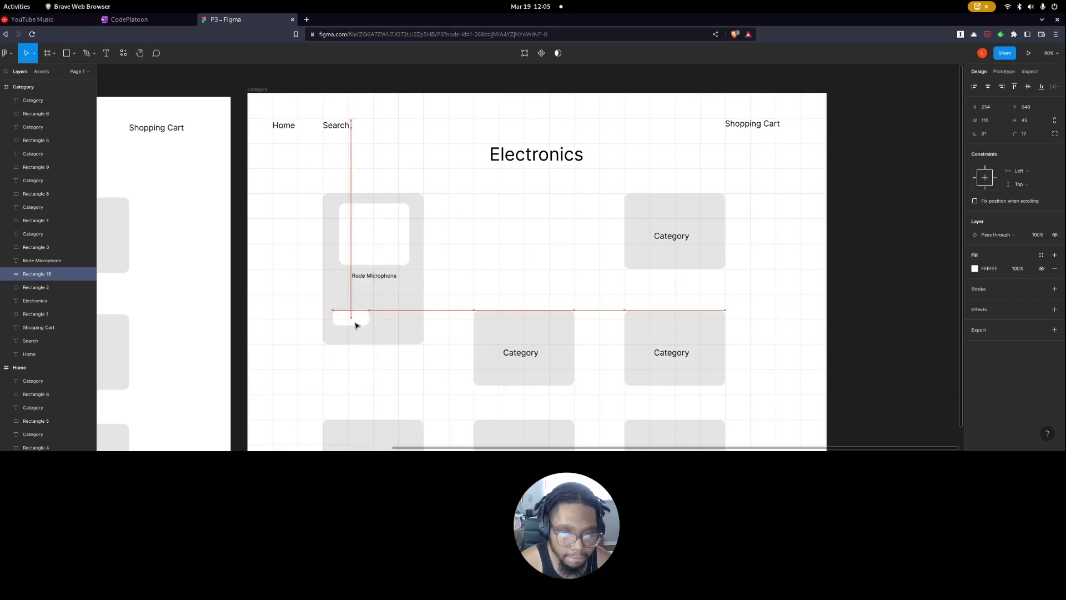
pyautogui.click(975, 269)
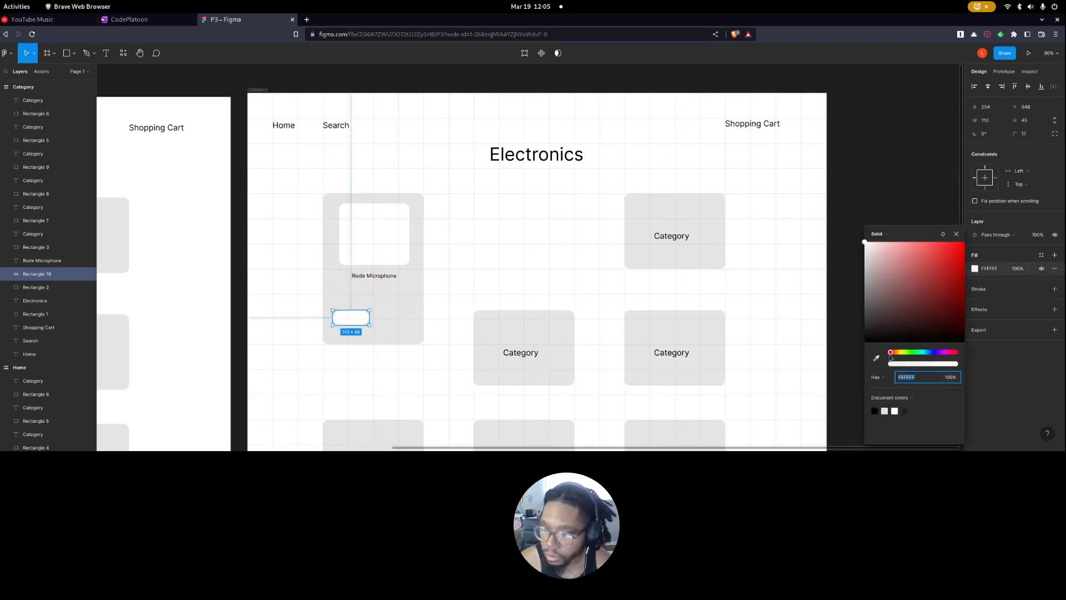
pyautogui.click(919, 352)
pyautogui.click(959, 243)
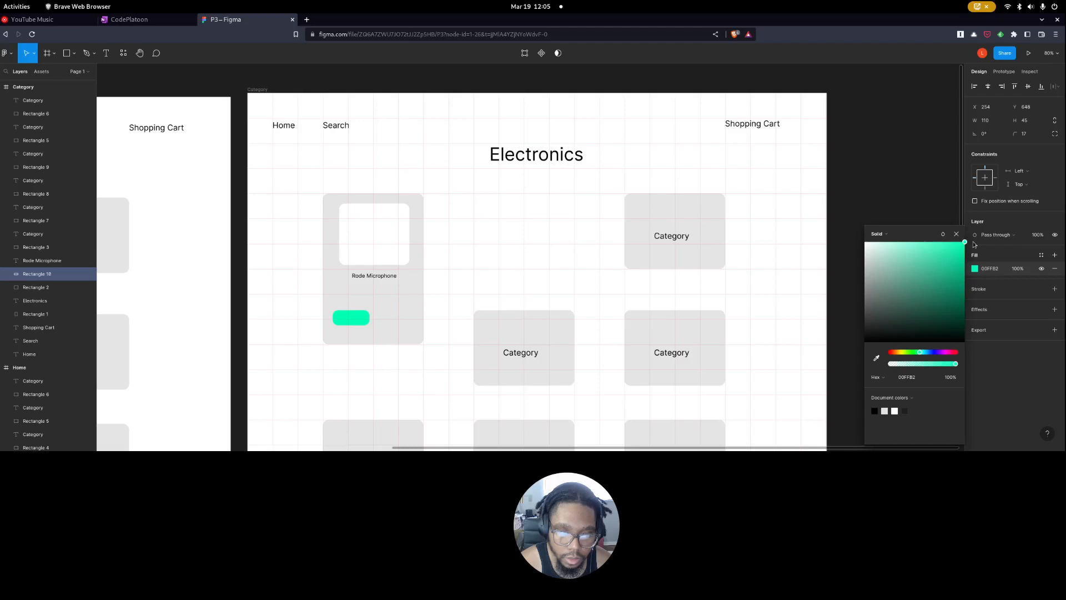
pyautogui.moveTo(918, 354); pyautogui.dragTo(914, 353)
pyautogui.moveTo(940, 275); pyautogui.dragTo(909, 250)
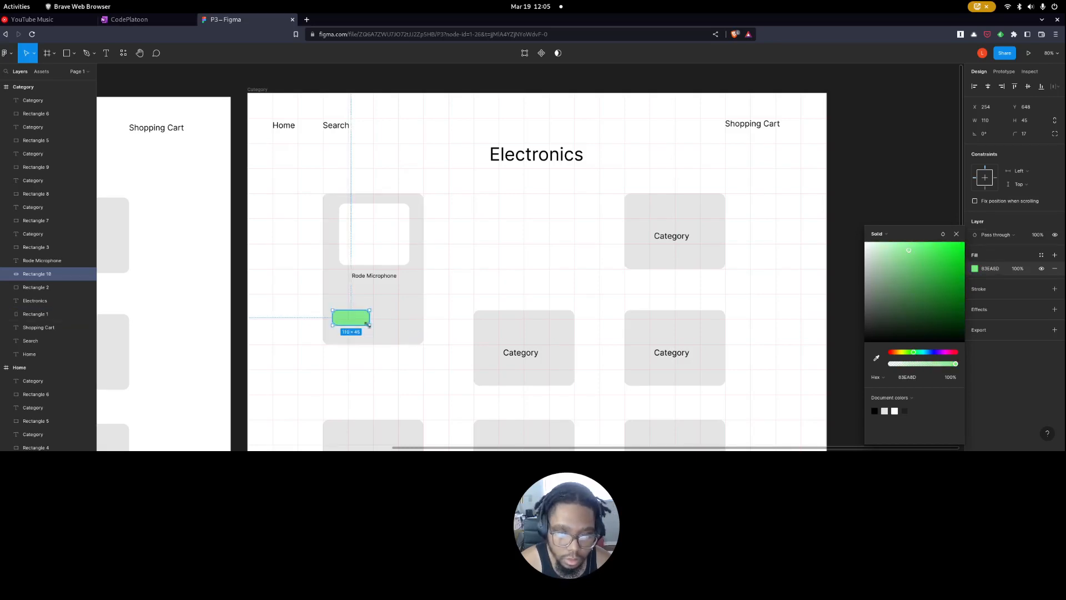
# Set the green button's corner radius to 10.
pyautogui.write('10')
pyautogui.press('Return')
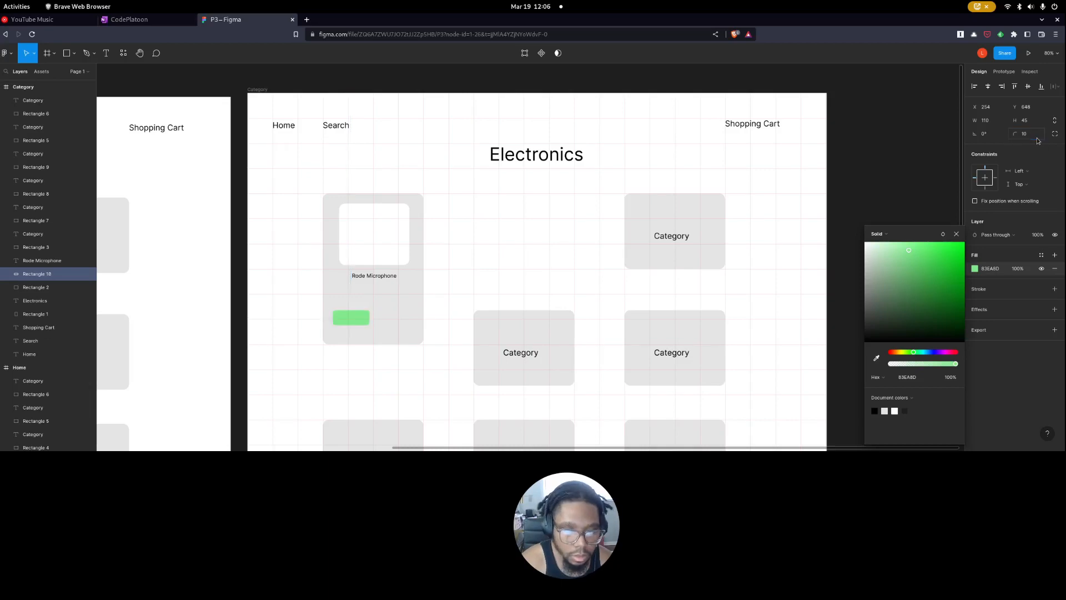
pyautogui.click(451, 324)
# Add a BEBEBE inside stroke to the green button and centre the button horizontally in the card.
pyautogui.click(356, 319)
pyautogui.click(983, 290)
pyautogui.click(390, 364)
pyautogui.click(361, 323)
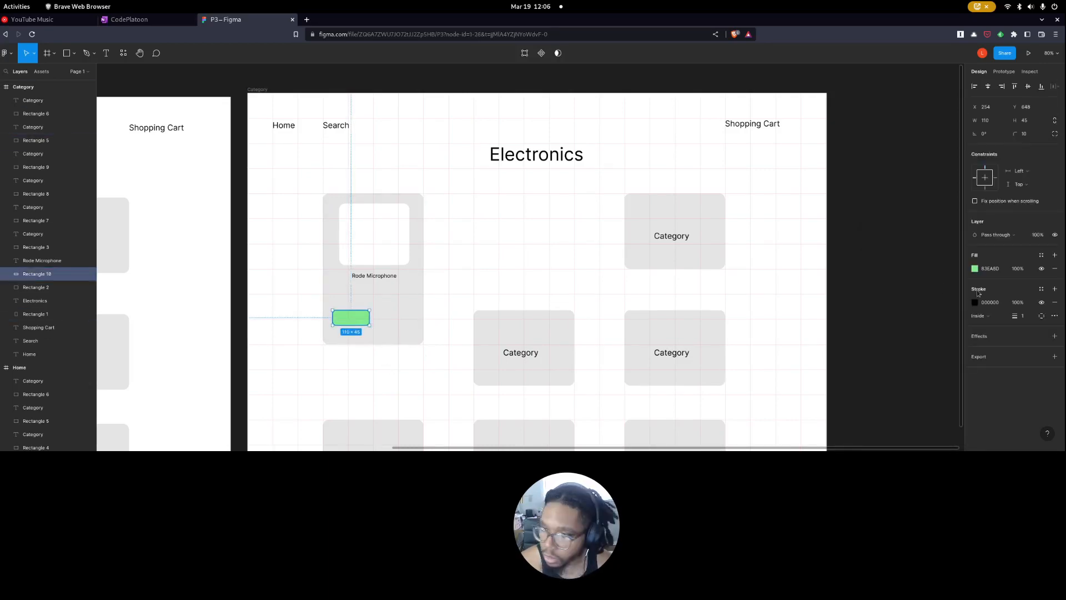
pyautogui.click(976, 302)
pyautogui.click(865, 270)
pyautogui.click(442, 295)
pyautogui.click(344, 322)
pyautogui.moveTo(352, 323); pyautogui.dragTo(373, 325)
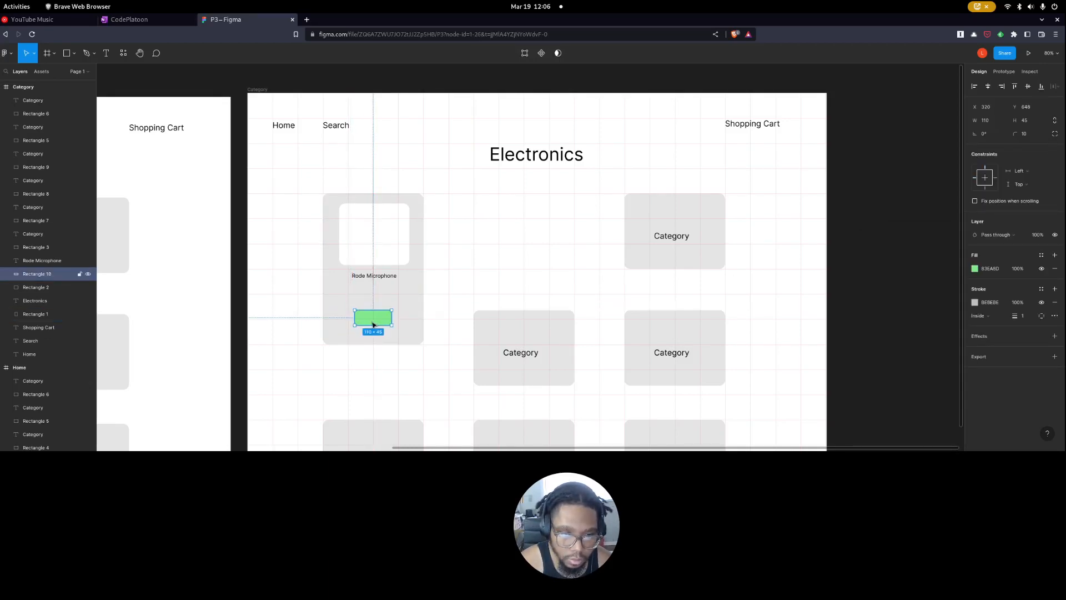
# Duplicate the Rode Microphone label onto the green button and change the copy's text to "Add To Cart".
pyautogui.click(716, 296)
pyautogui.click(377, 277)
pyautogui.hotkey('ctrl', 'd')
pyautogui.moveTo(385, 282); pyautogui.dragTo(395, 317)
pyautogui.write('Ad')
pyautogui.press('Escape')
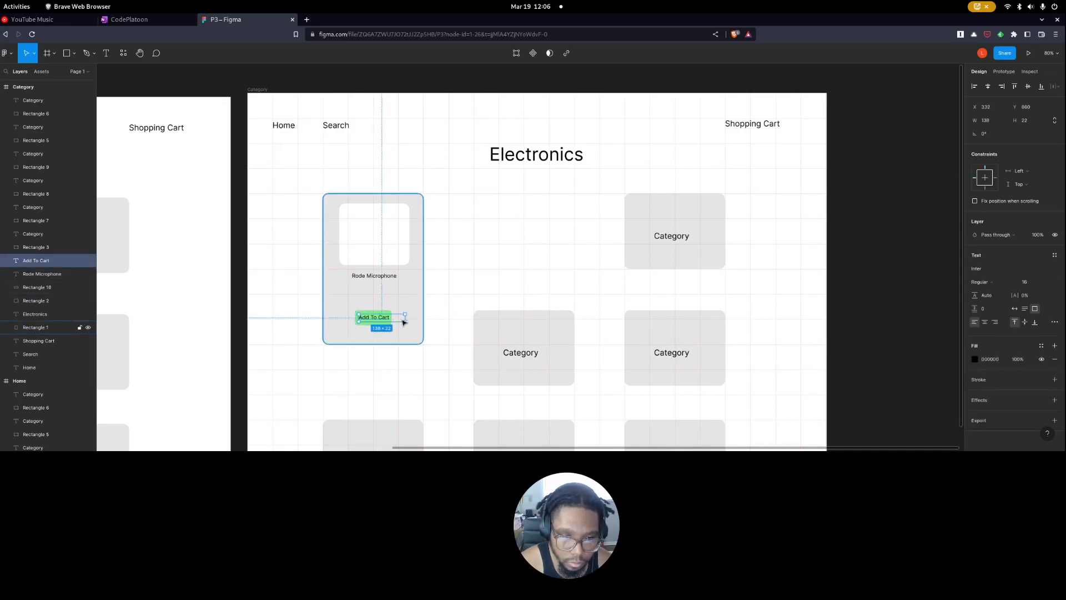
# Shrink the Add To Cart text box to fit its text and nudge it left to centre it on the button.
pyautogui.moveTo(403, 321); pyautogui.dragTo(390, 319)
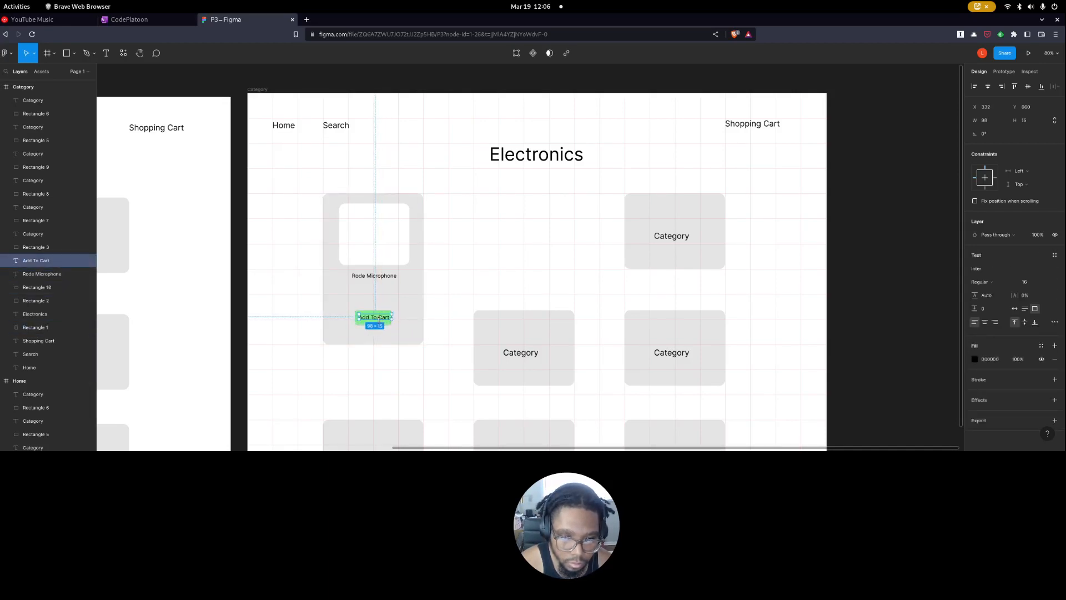
pyautogui.press('Left')
pyautogui.press('Left')
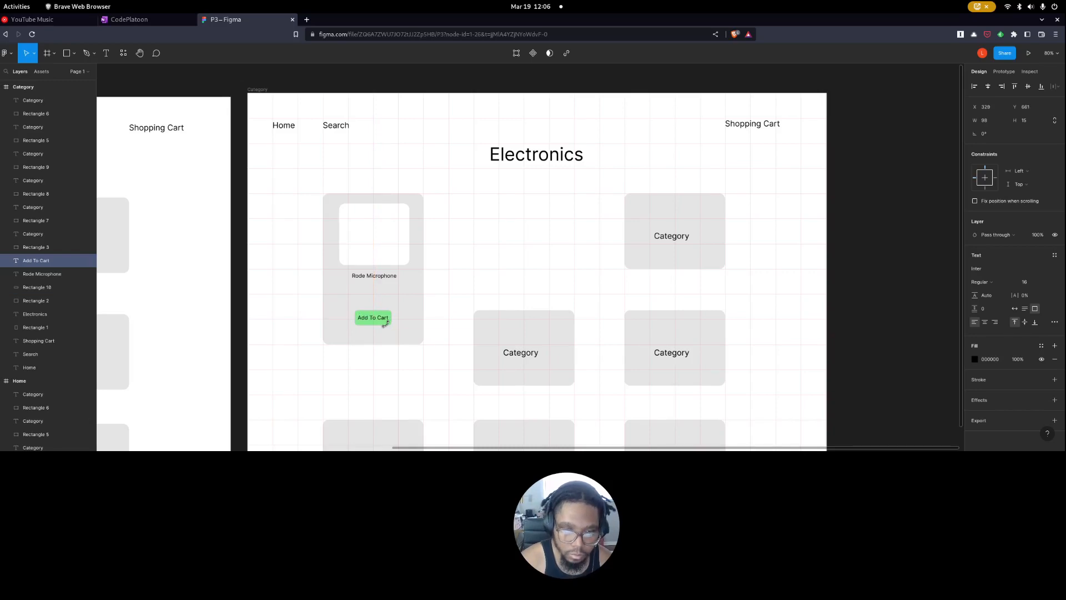
# Delete all the remaining category cards and labels from the Category frame, keeping only the product card.
pyautogui.click(468, 354)
pyautogui.moveTo(495, 241); pyautogui.dragTo(707, 400)
pyautogui.press('Delete')
pyautogui.scroll(-2, 666, 278)
pyautogui.moveTo(629, 172); pyautogui.dragTo(757, 414)
pyautogui.press('Delete')
pyautogui.click(544, 387)
pyautogui.press('Delete')
pyautogui.moveTo(642, 381); pyautogui.dragTo(328, 417)
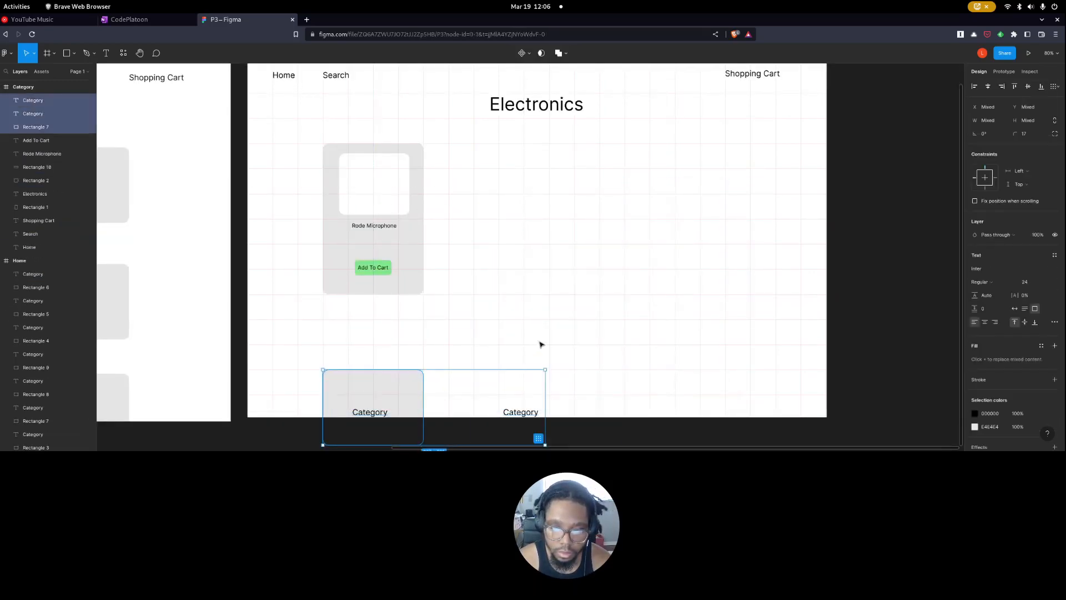
pyautogui.press('Delete')
pyautogui.click(381, 226)
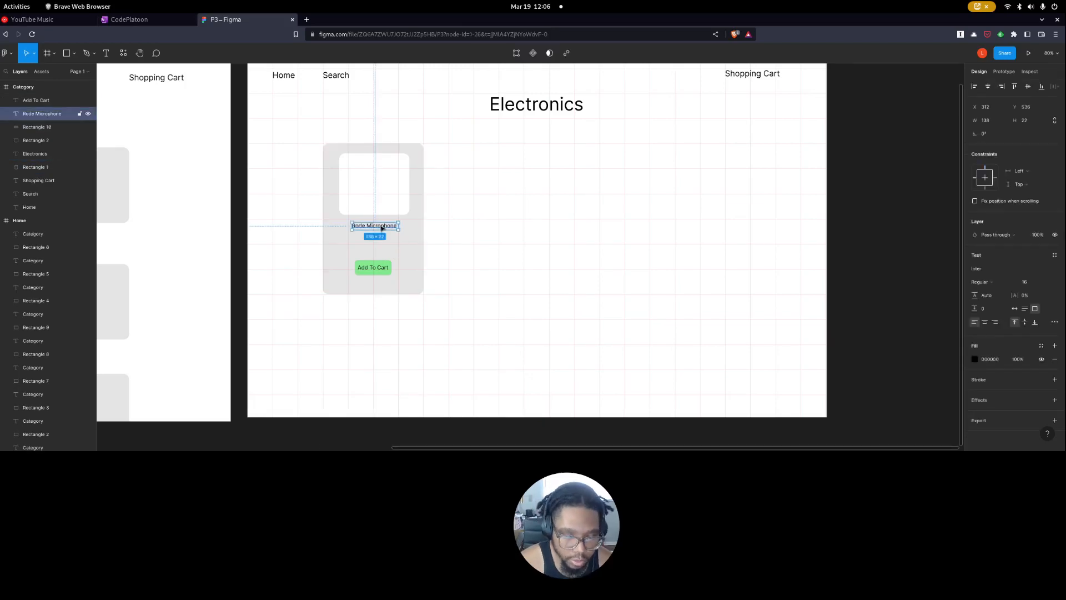
pyautogui.keyDown('alt'); pyautogui.moveTo(381, 229); pyautogui.dragTo(381, 244); pyautogui.keyUp('alt')
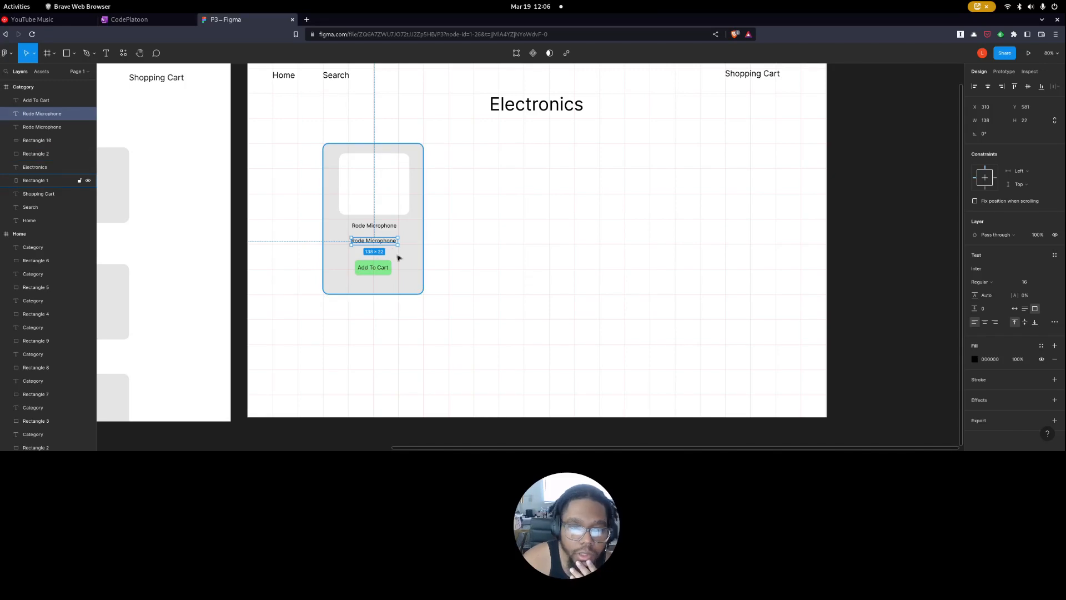
pyautogui.press('Delete')
pyautogui.click(396, 226)
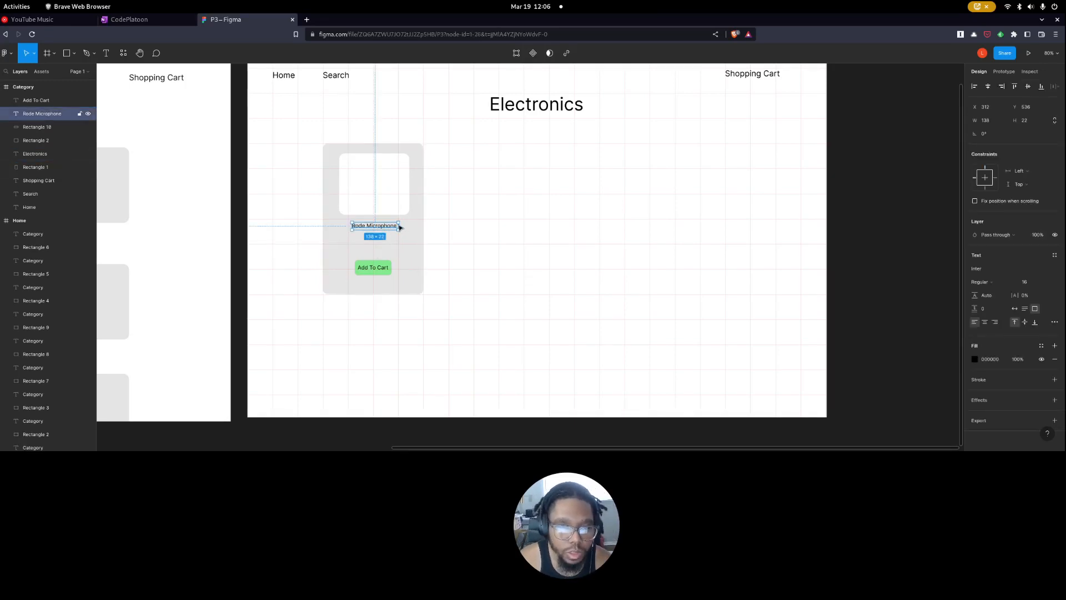
# Change the green button's label to "Details", fit its text box, and centre it on the button.
pyautogui.click(373, 269)
pyautogui.press('Return')
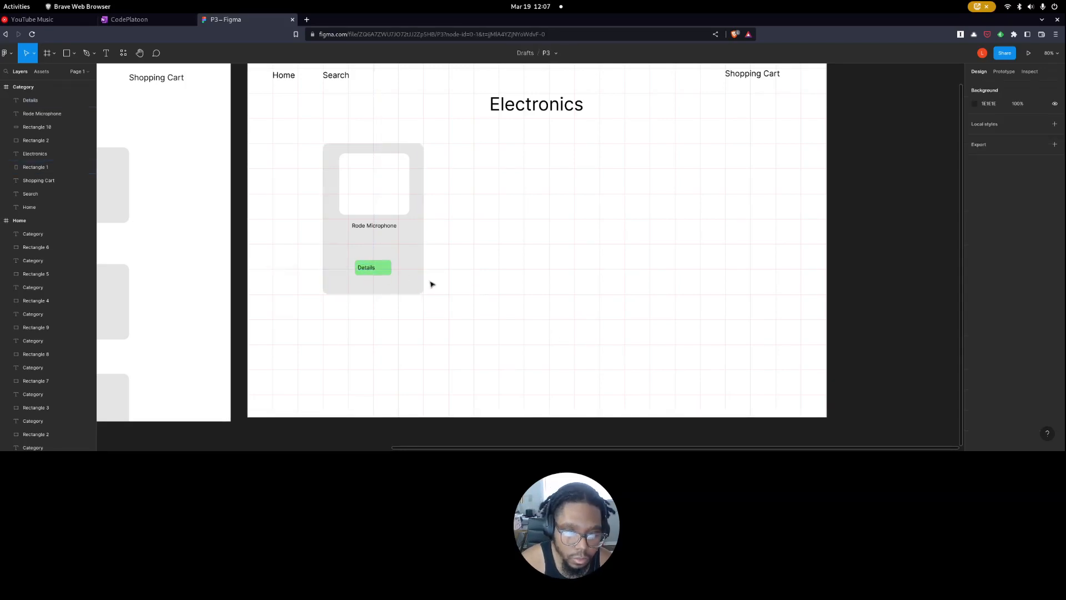
pyautogui.click(375, 270)
pyautogui.click(375, 270)
pyautogui.moveTo(369, 271); pyautogui.dragTo(379, 271)
pyautogui.click(451, 297)
pyautogui.click(377, 271)
pyautogui.press('Escape')
# Move the green button and its Details label up under the product name, and shorten the card to 300 × 343.
pyautogui.click(377, 274)
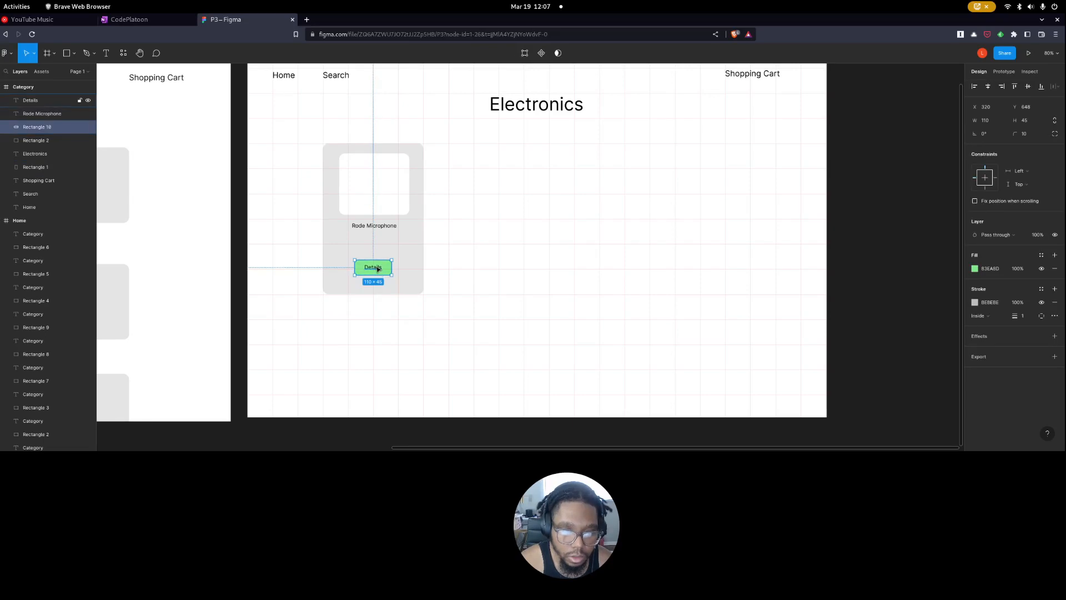
pyautogui.moveTo(377, 268); pyautogui.dragTo(377, 256)
pyautogui.click(400, 290)
pyautogui.moveTo(399, 290); pyautogui.dragTo(394, 268)
pyautogui.click(380, 258)
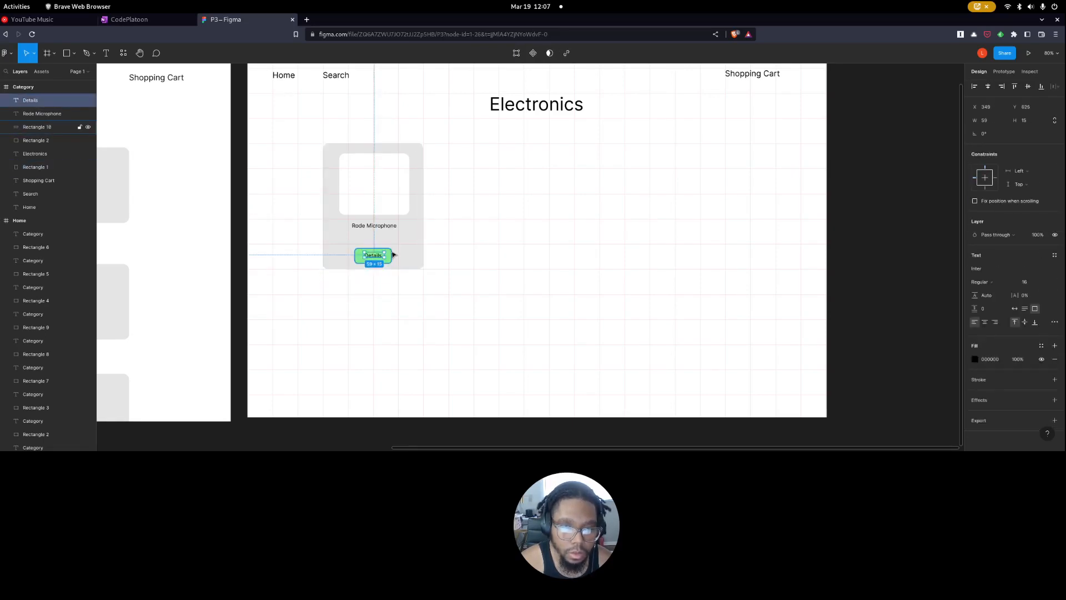
pyautogui.keyDown('shift'); pyautogui.click(359, 263); pyautogui.keyUp('shift')
pyautogui.moveTo(361, 259); pyautogui.dragTo(361, 248)
pyautogui.click(367, 256)
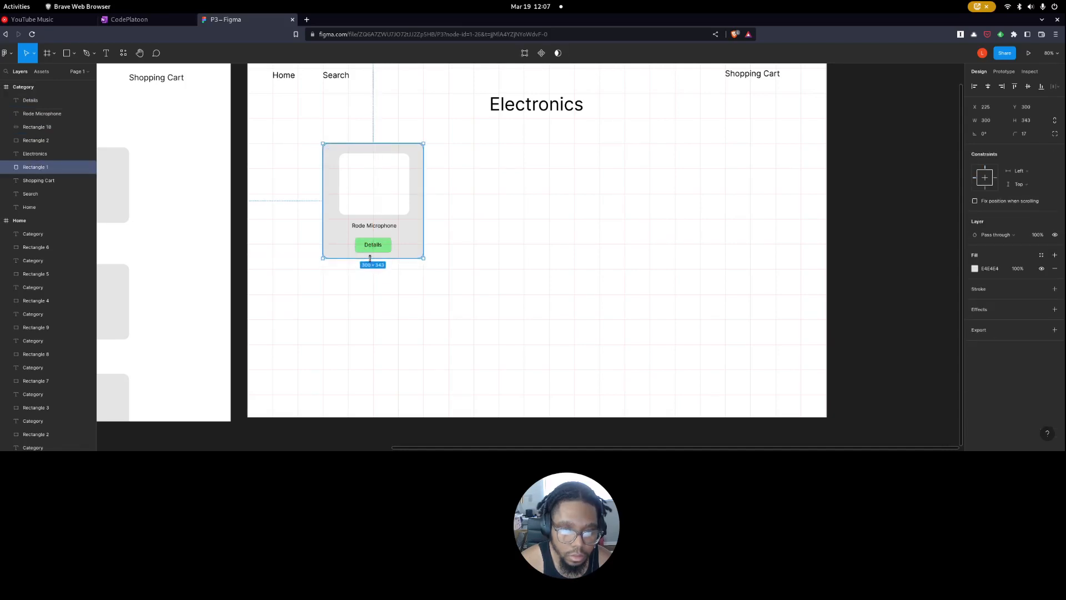
# Duplicate the product card into the middle and third columns, and copy the whole row below to form two rows of three.
pyautogui.click(485, 266)
pyautogui.moveTo(487, 143); pyautogui.dragTo(372, 271)
pyautogui.moveTo(383, 232); pyautogui.dragTo(678, 230)
pyautogui.moveTo(752, 329); pyautogui.dragTo(325, 149)
pyautogui.moveTo(414, 200); pyautogui.dragTo(404, 364)
pyautogui.click(437, 305)
pyautogui.scroll(1, 468, 309)
pyautogui.scroll(-1, 473, 322)
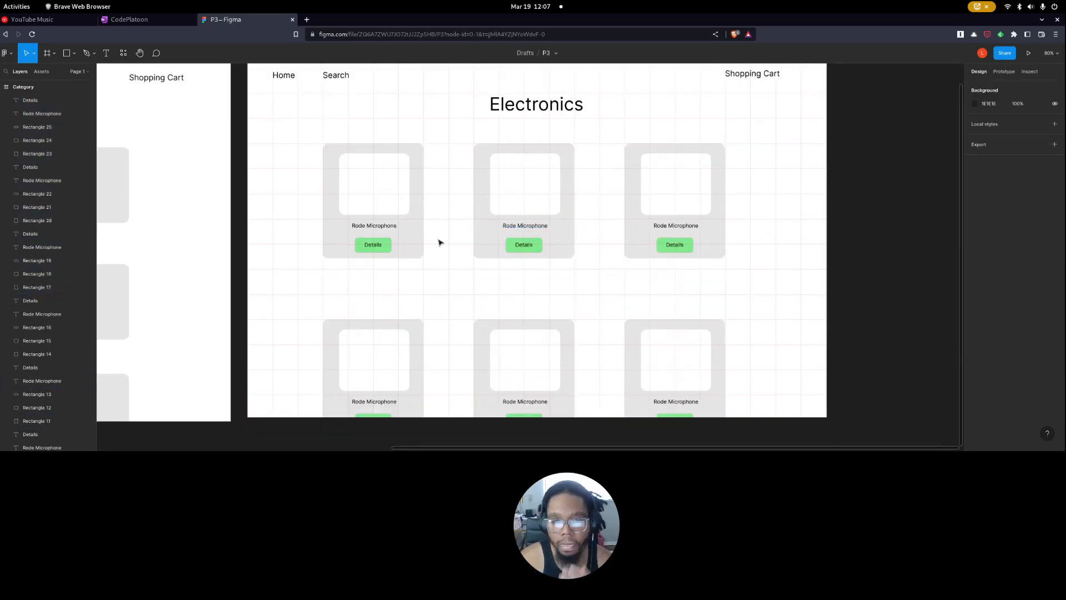
# Change the fill of all six white image placeholders to a light grey slightly paler than the cards.
pyautogui.click(396, 194)
pyautogui.keyDown('shift'); pyautogui.click(534, 195); pyautogui.keyUp('shift')
pyautogui.keyDown('shift'); pyautogui.click(682, 191); pyautogui.keyUp('shift')
pyautogui.keyDown('shift'); pyautogui.click(682, 355); pyautogui.keyUp('shift')
pyautogui.keyDown('shift'); pyautogui.click(518, 371); pyautogui.keyUp('shift')
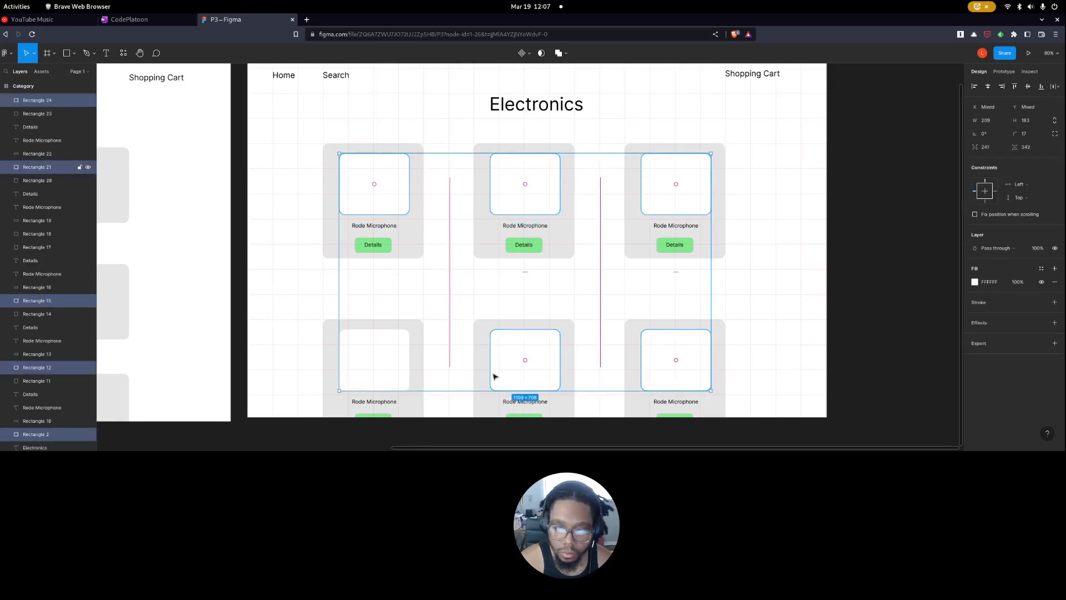
pyautogui.keyDown('shift'); pyautogui.click(377, 361); pyautogui.keyUp('shift')
pyautogui.click(975, 281)
pyautogui.click(871, 257)
pyautogui.moveTo(871, 262); pyautogui.dragTo(860, 258)
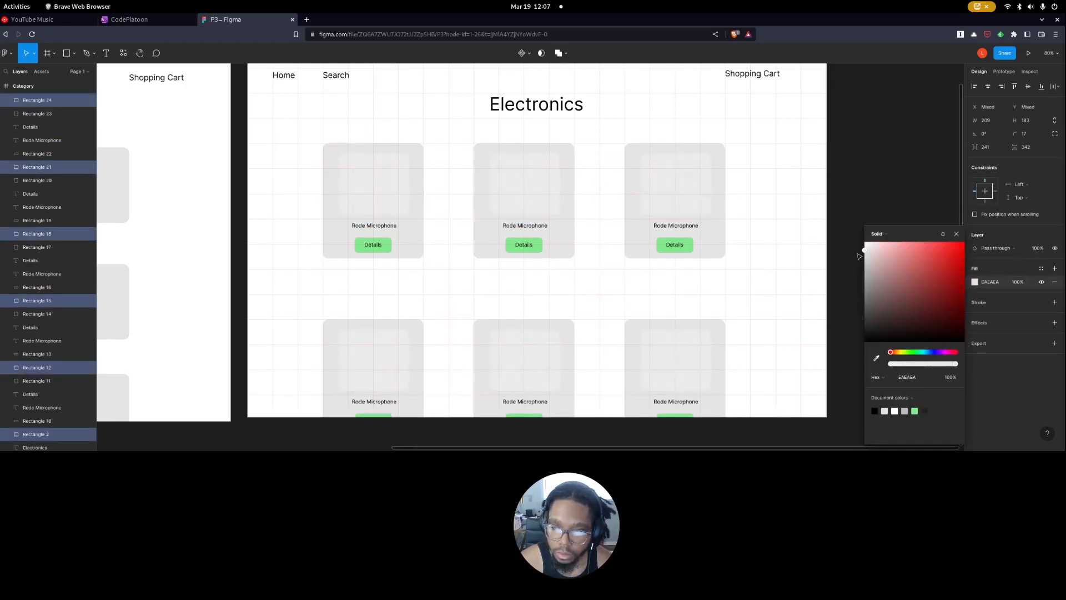
pyautogui.click(786, 271)
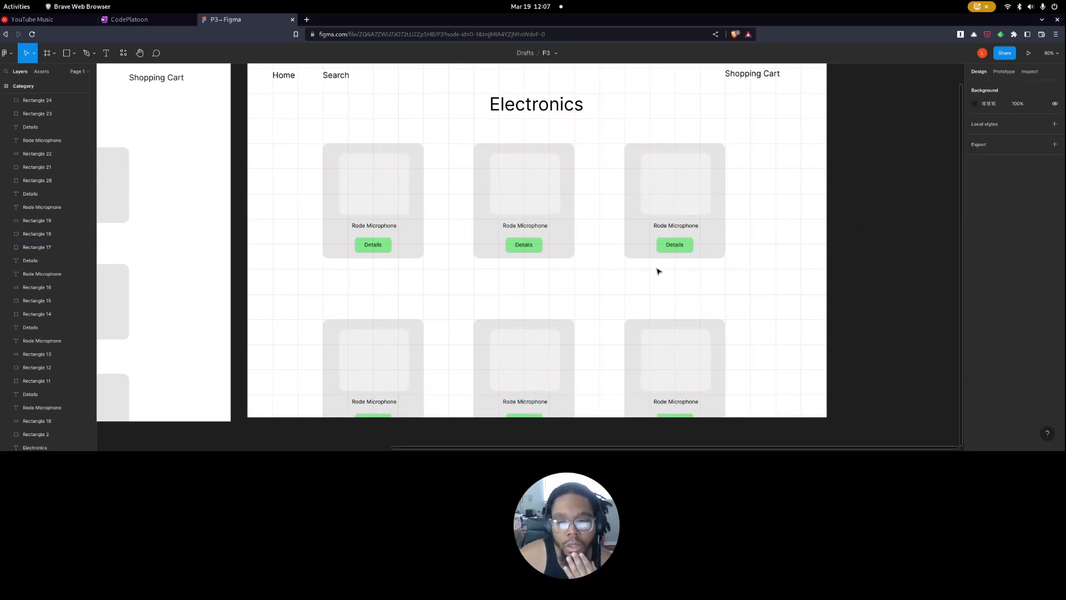
# Give all nine category cards on the Home page an on-click interaction that navigates to the Category page.
pyautogui.hscroll(-3, 388, 209)
pyautogui.scroll(-3, 291, 264)
pyautogui.hscroll(-4, 291, 264)
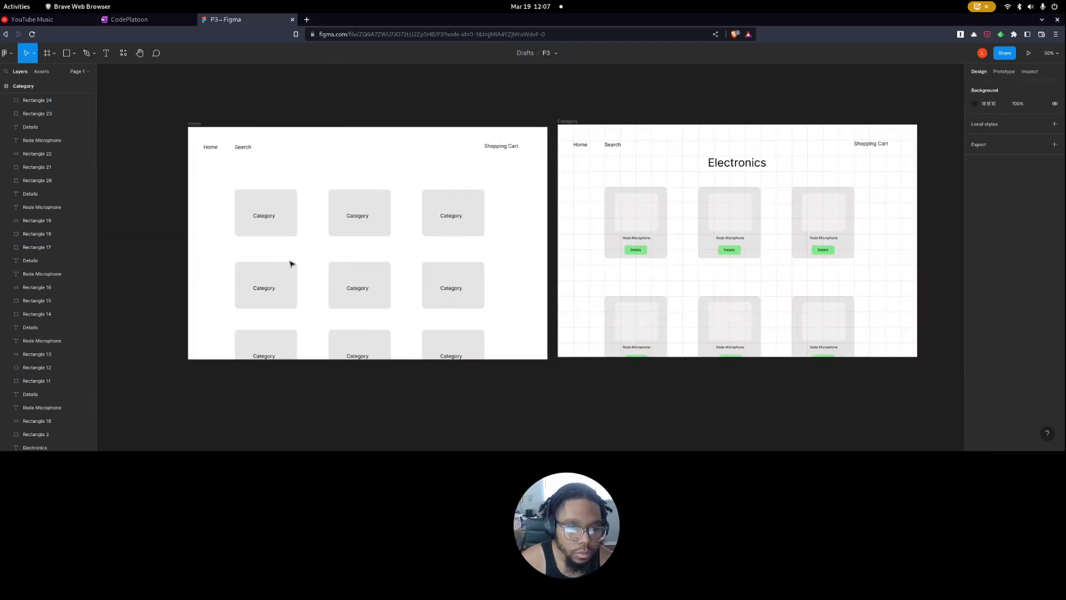
pyautogui.click(282, 217)
pyautogui.keyDown('shift'); pyautogui.click(350, 211); pyautogui.keyUp('shift')
pyautogui.keyDown('shift'); pyautogui.click(452, 215); pyautogui.keyUp('shift')
pyautogui.keyDown('shift'); pyautogui.click(452, 283); pyautogui.keyUp('shift')
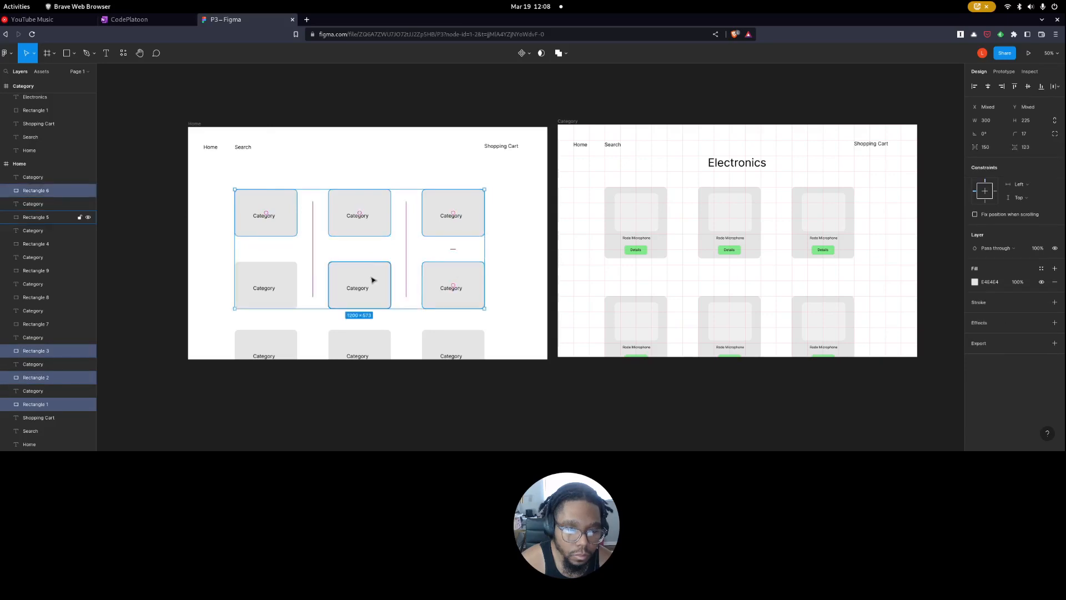
pyautogui.keyDown('shift'); pyautogui.click(374, 281); pyautogui.keyUp('shift')
pyautogui.keyDown('shift'); pyautogui.click(293, 277); pyautogui.keyUp('shift')
pyautogui.keyDown('shift'); pyautogui.click(281, 343); pyautogui.keyUp('shift')
pyautogui.keyDown('shift'); pyautogui.click(369, 348); pyautogui.keyUp('shift')
pyautogui.keyDown('shift'); pyautogui.click(445, 345); pyautogui.keyUp('shift')
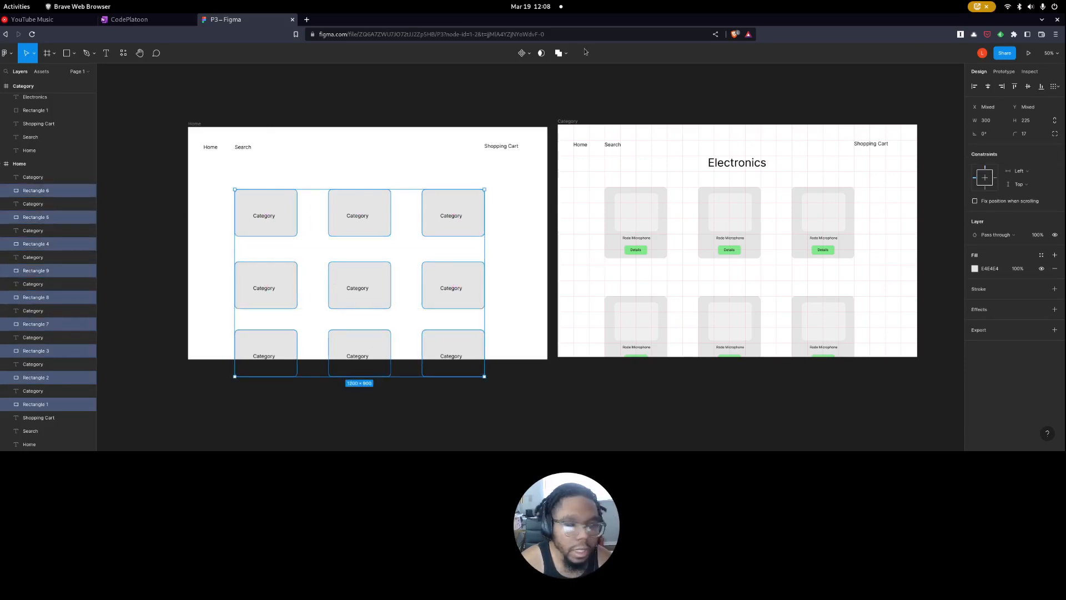
pyautogui.click(1004, 72)
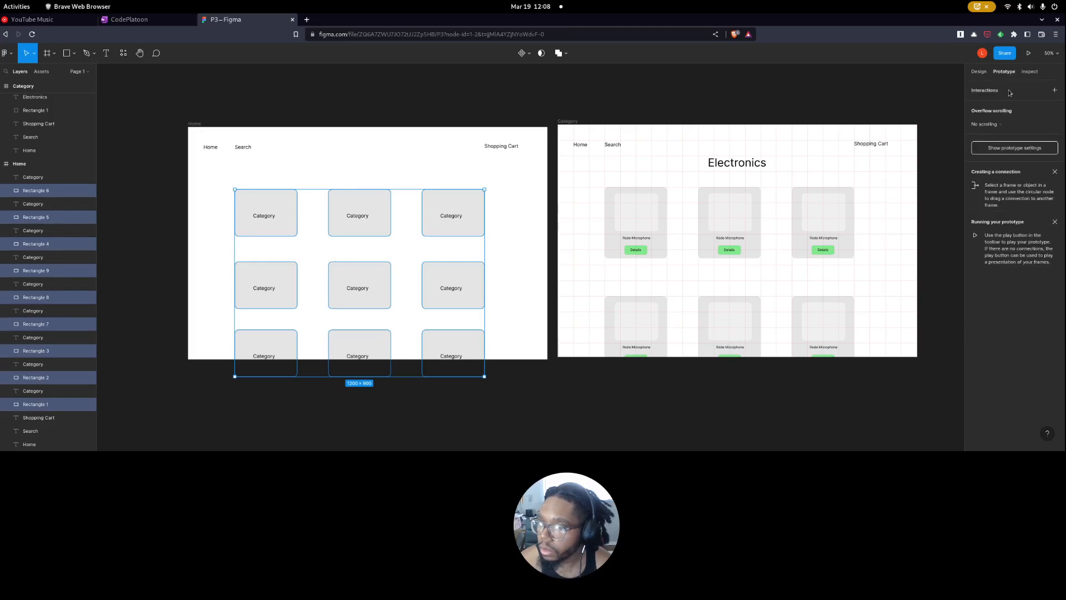
pyautogui.click(1009, 90)
pyautogui.click(1011, 109)
pyautogui.click(899, 140)
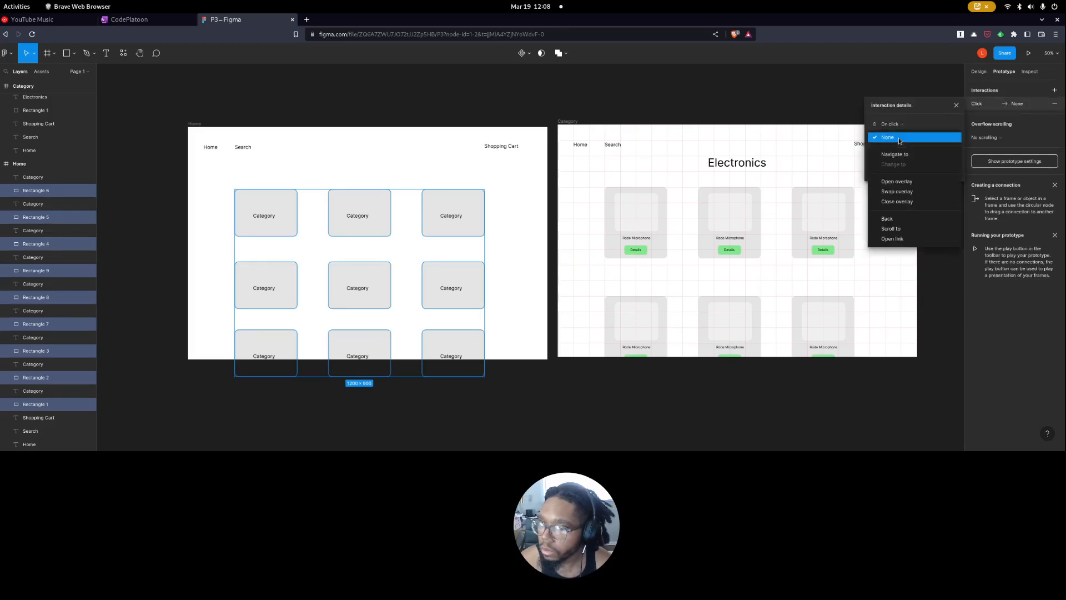
pyautogui.click(903, 158)
pyautogui.click(937, 141)
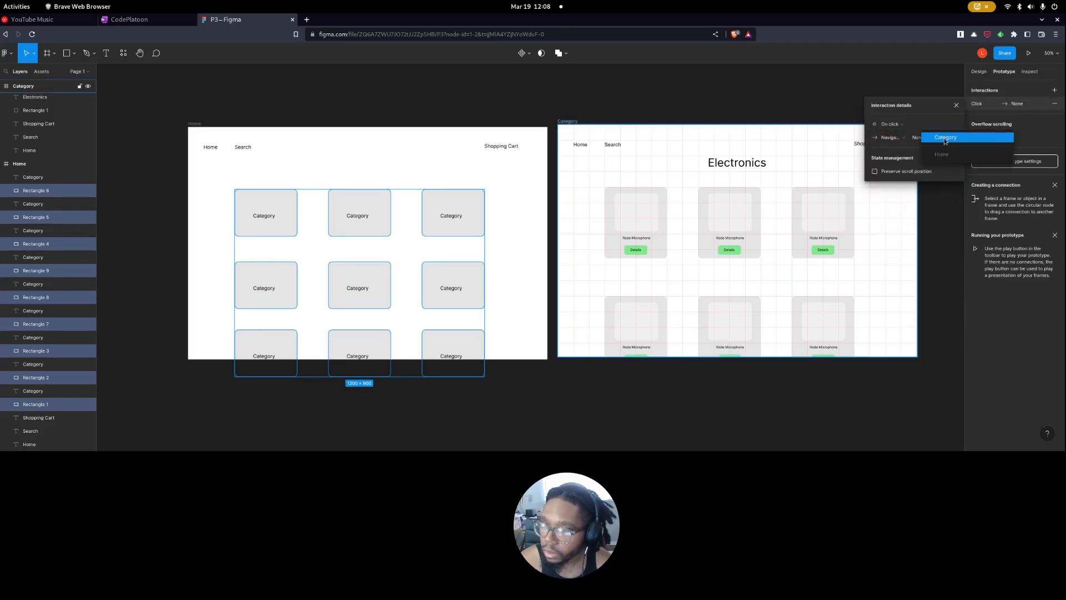
pyautogui.click(940, 139)
pyautogui.click(749, 73)
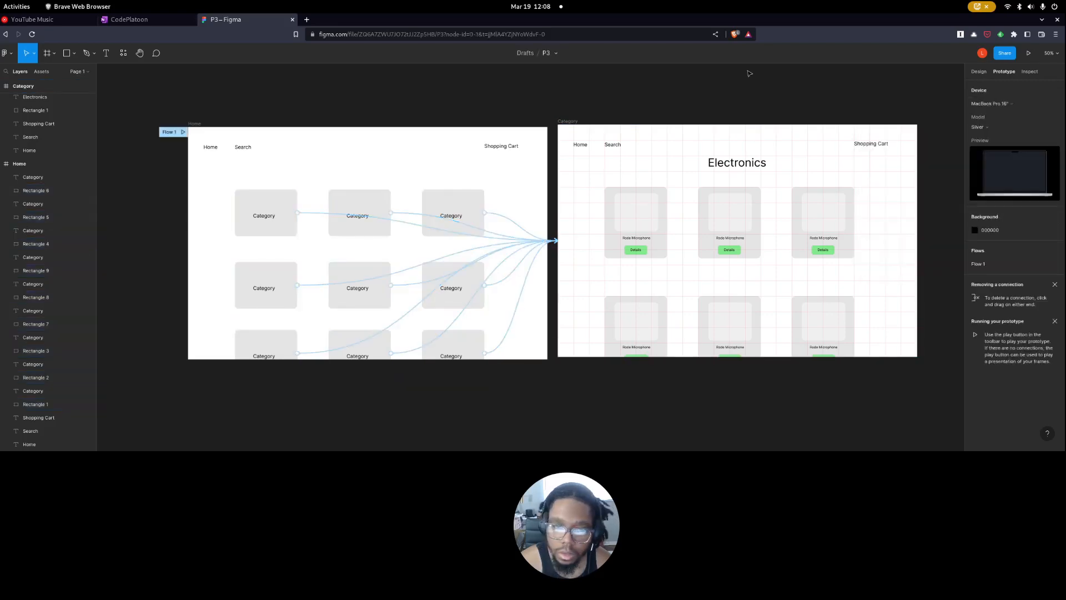
# Run the prototype from the Home page, follow a category card to the Electronics page, and return to the design file.
pyautogui.click(1028, 53)
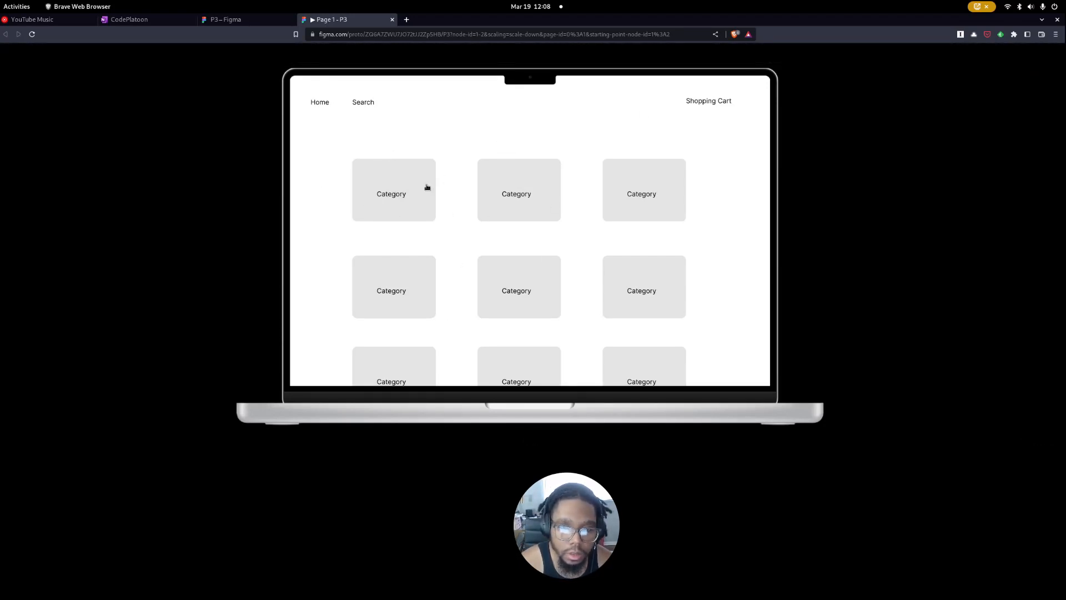
pyautogui.click(522, 197)
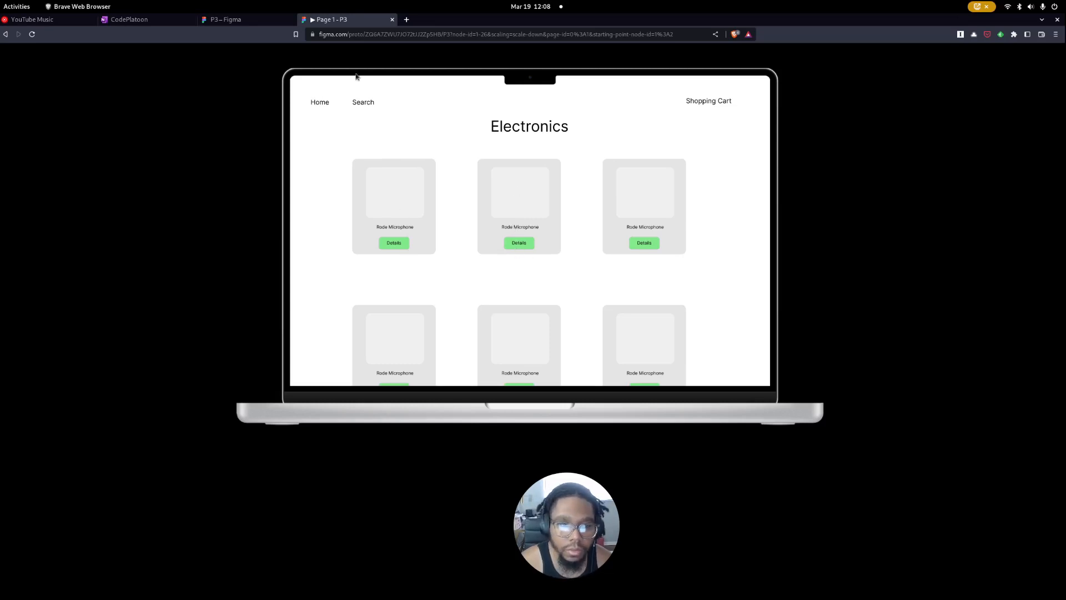
pyautogui.click(238, 21)
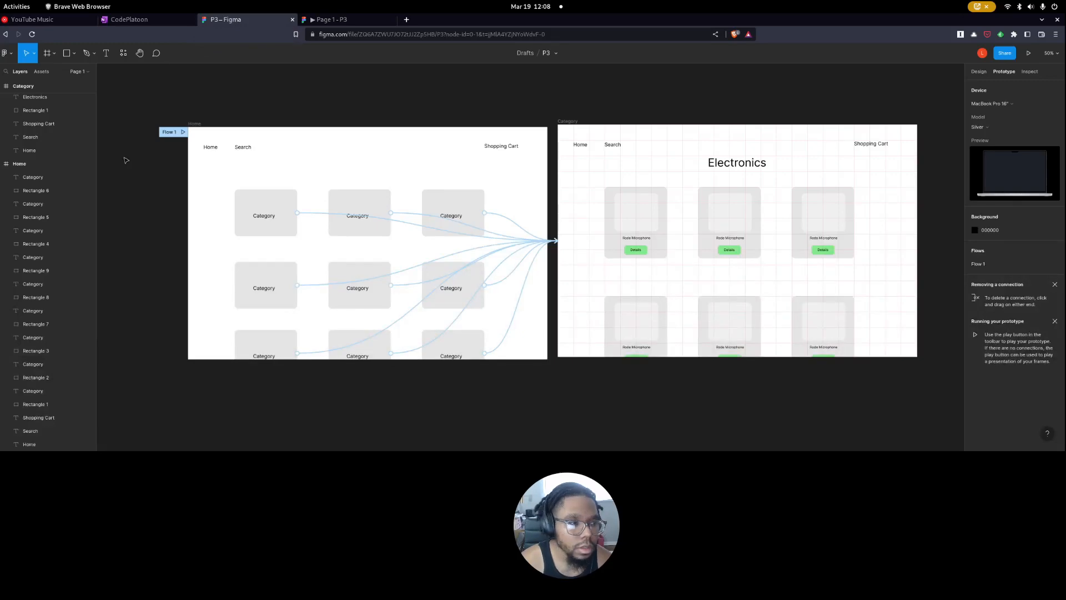
# Collapse the contents of the Category and Home frames in the layer list.
pyautogui.scroll(5, 5, 167)
pyautogui.scroll(-2, 6, 147)
pyautogui.scroll(2, 5, 123)
pyautogui.click(2, 87)
# Switch to the README in Typora and read the Home page's required content and site navigation links.
pyautogui.press('super')
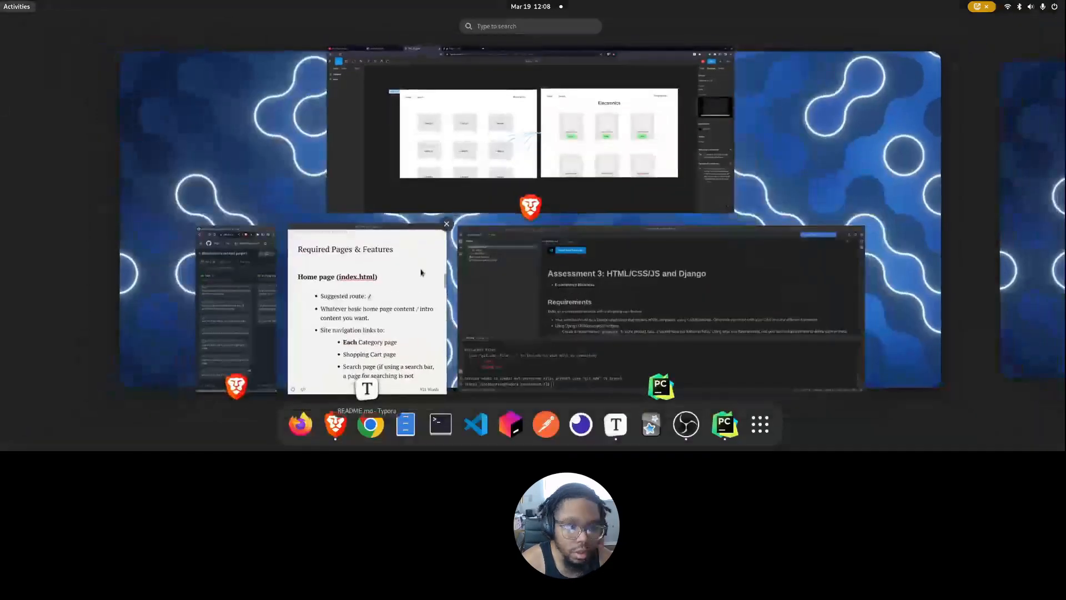
pyautogui.click(421, 273)
pyautogui.tripleClick(167, 148)
pyautogui.scroll(5, 187, 259)
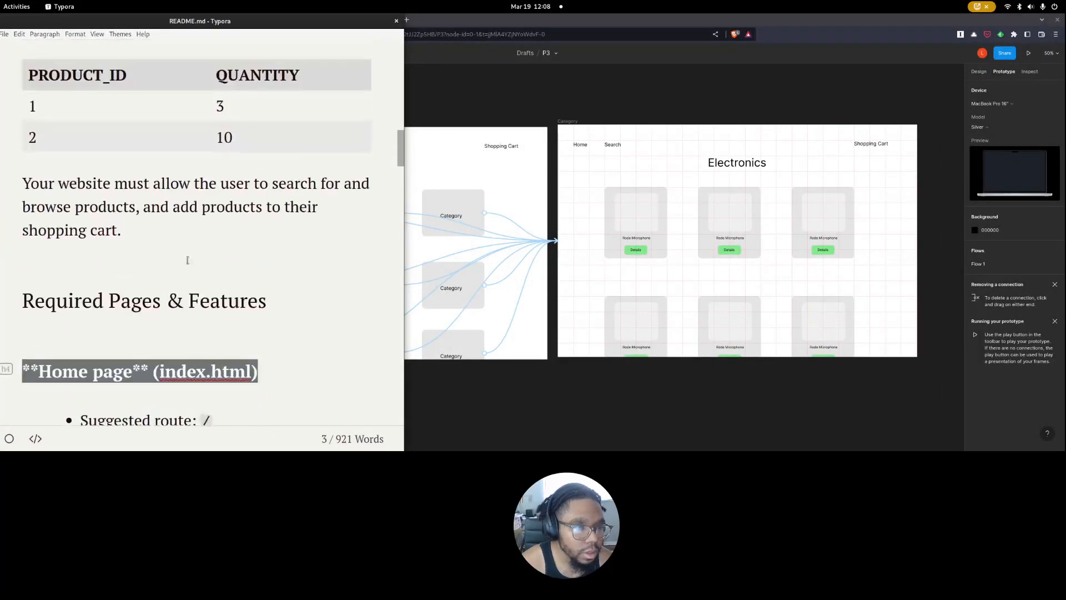
pyautogui.scroll(-5, 143, 278)
pyautogui.scroll(-5, 232, 240)
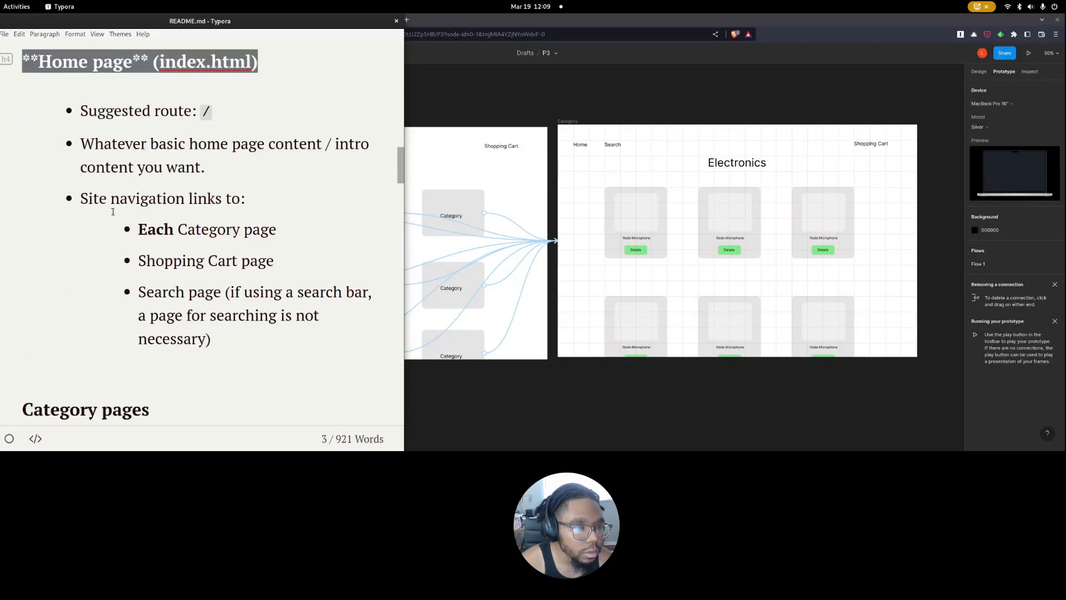
pyautogui.moveTo(157, 236); pyautogui.dragTo(283, 236)
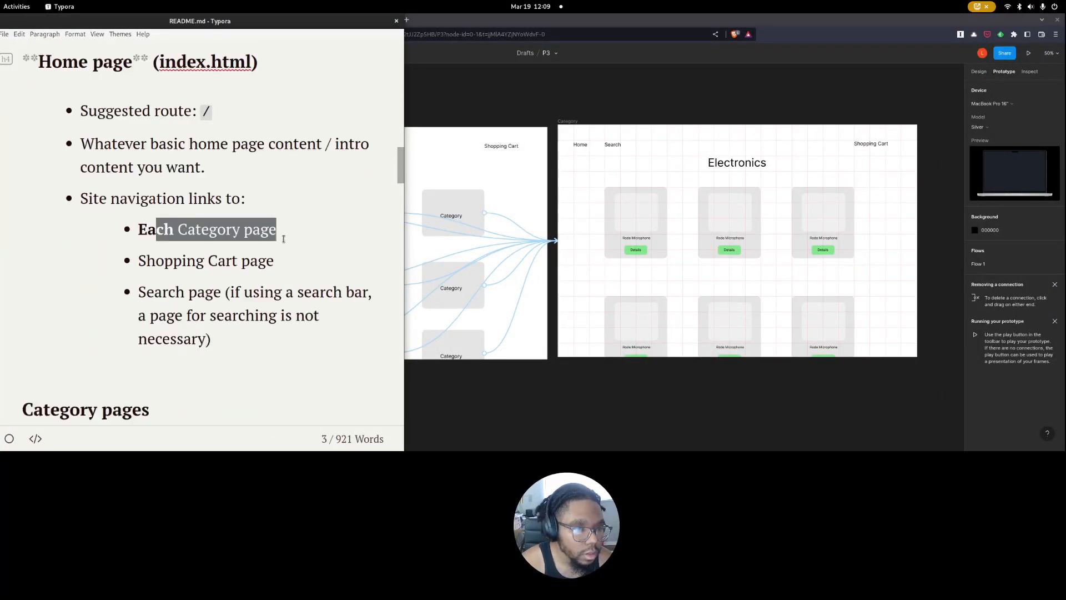
pyautogui.moveTo(165, 261); pyautogui.dragTo(266, 261)
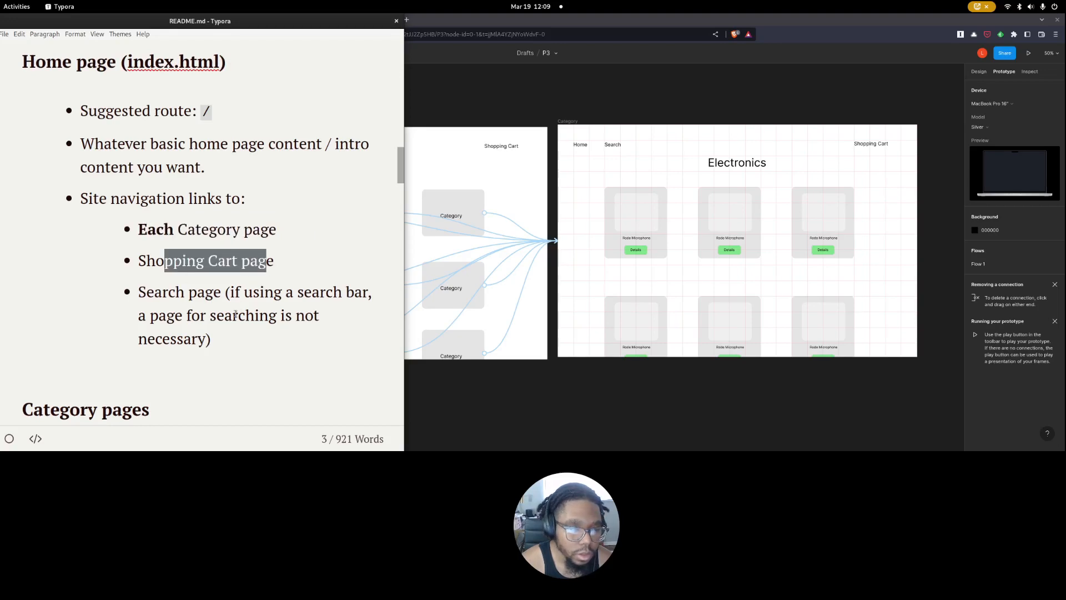
# Read the README's requirements for the Category pages and the Individual Product Page.
pyautogui.scroll(-7, 192, 345)
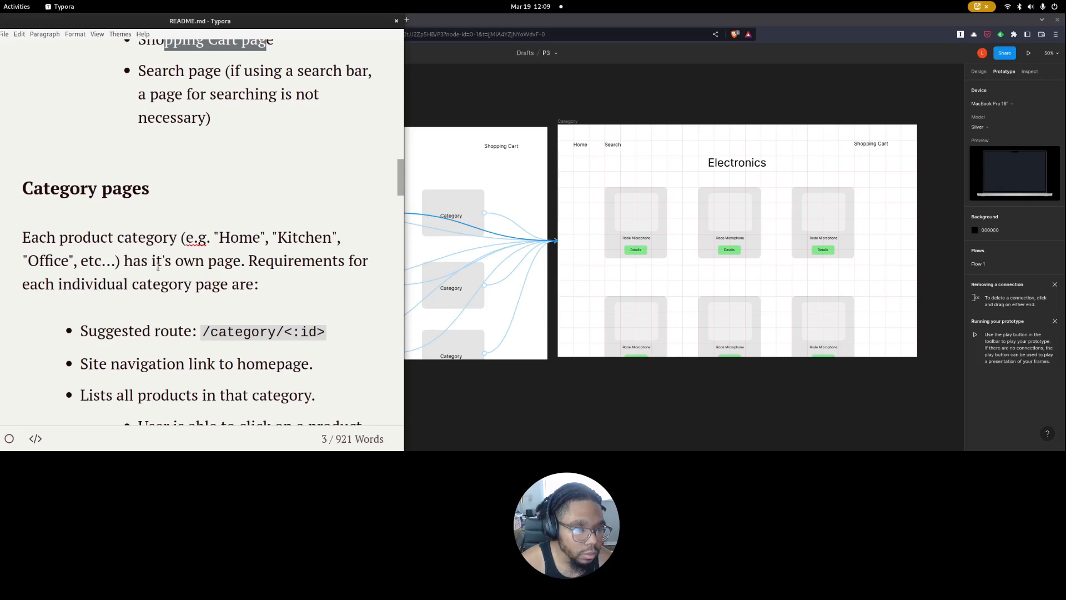
pyautogui.scroll(-2, 278, 252)
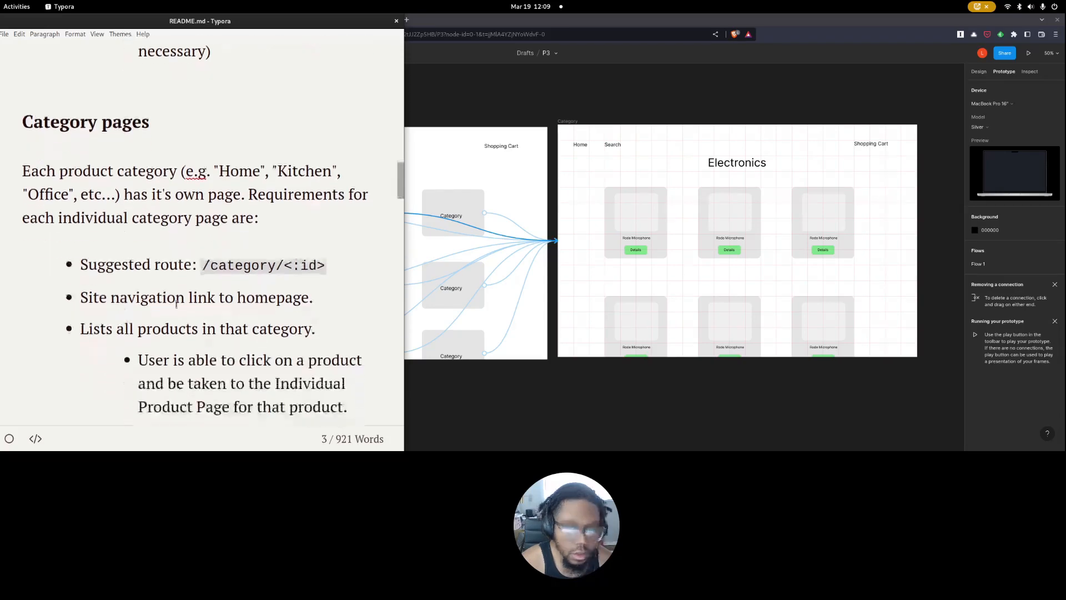
pyautogui.scroll(-16, 227, 257)
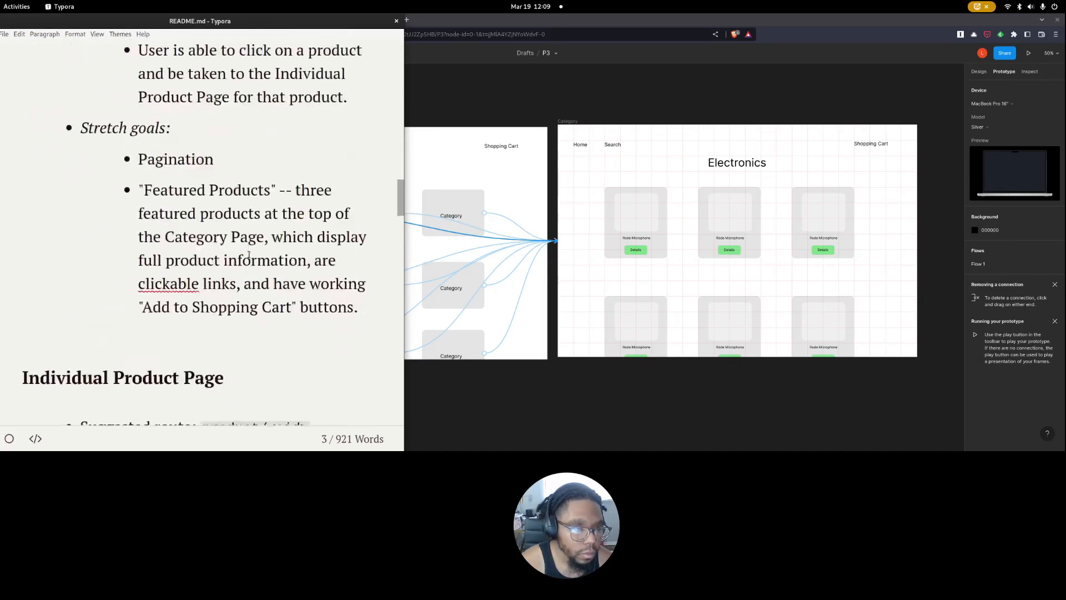
pyautogui.tripleClick(180, 165)
pyautogui.hotkey('ctrl', 'b')
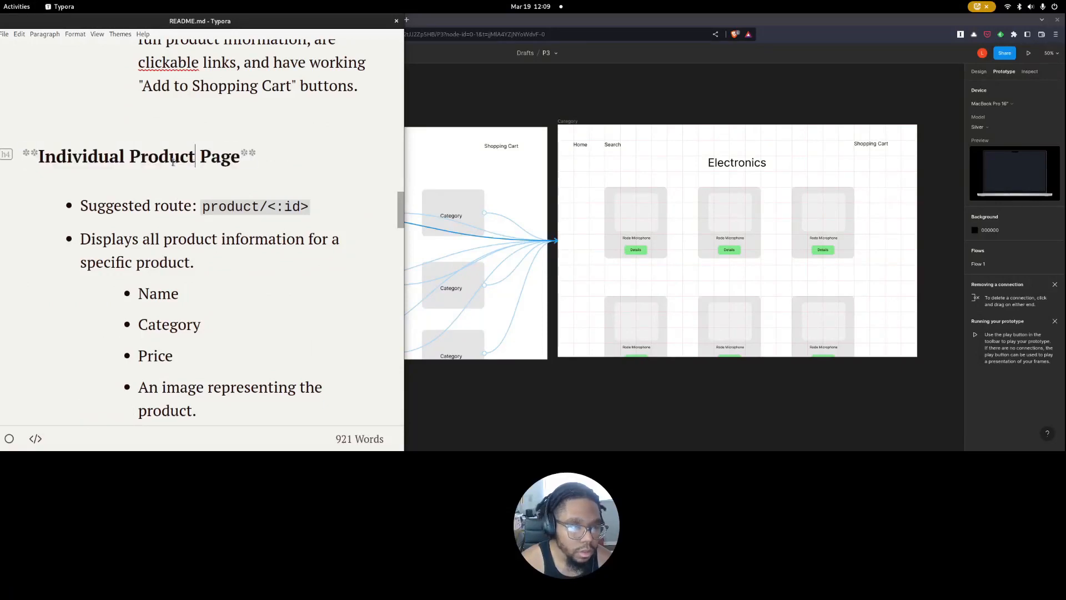
# Back in Figma, duplicate the Category frame beside the original and rename the copy "Product".
pyautogui.click(554, 114)
pyautogui.click(568, 122)
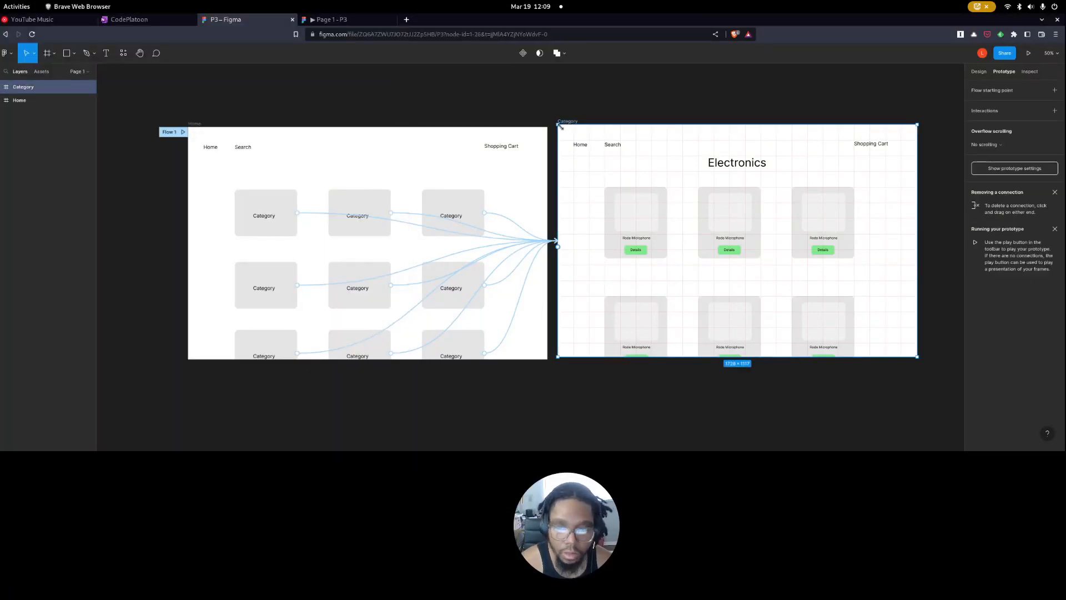
pyautogui.hotkey('ctrl', 'd')
pyautogui.hscroll(5, 383, 217)
pyautogui.scroll(-5, 255, 205)
pyautogui.hscroll(-3, 174, 178)
pyautogui.hscroll(4, 348, 199)
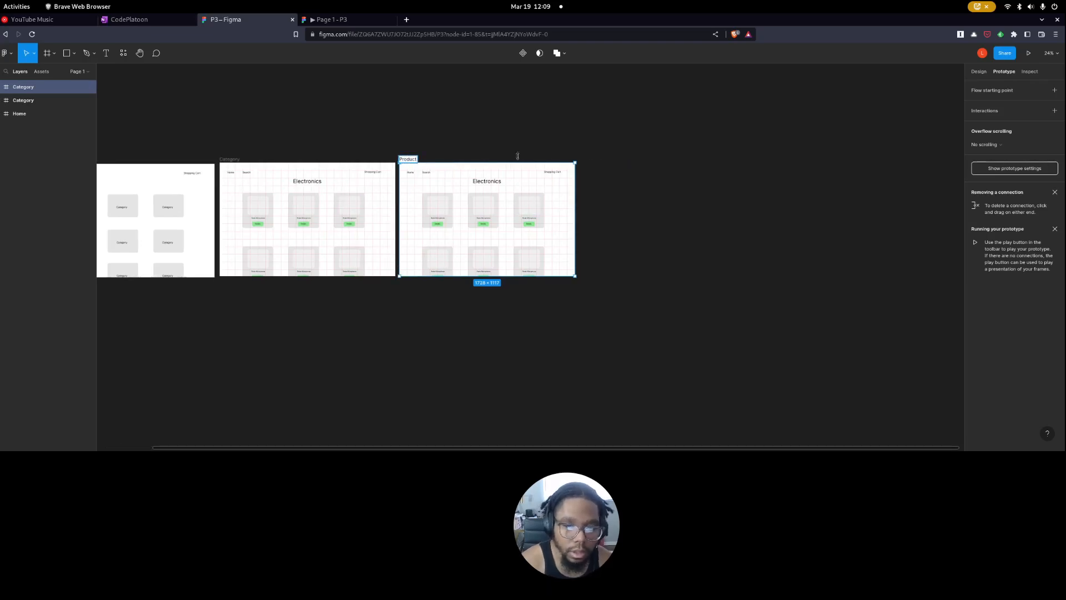
pyautogui.click(501, 243)
# Select all the product cards on the Category page and give them an on-click interaction that navigates to the Product page.
pyautogui.scroll(2, 502, 244)
pyautogui.scroll(5, 519, 356)
pyautogui.hscroll(-6, 350, 331)
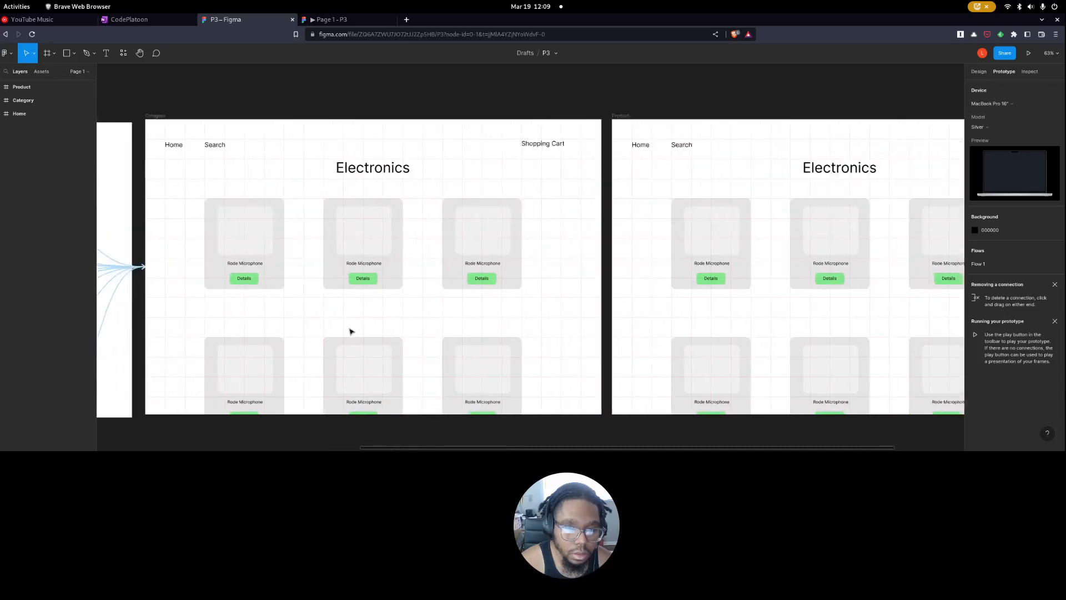
pyautogui.hscroll(3, 349, 331)
pyautogui.scroll(-2, 349, 330)
pyautogui.moveTo(412, 247); pyautogui.dragTo(194, 375)
pyautogui.click(1010, 90)
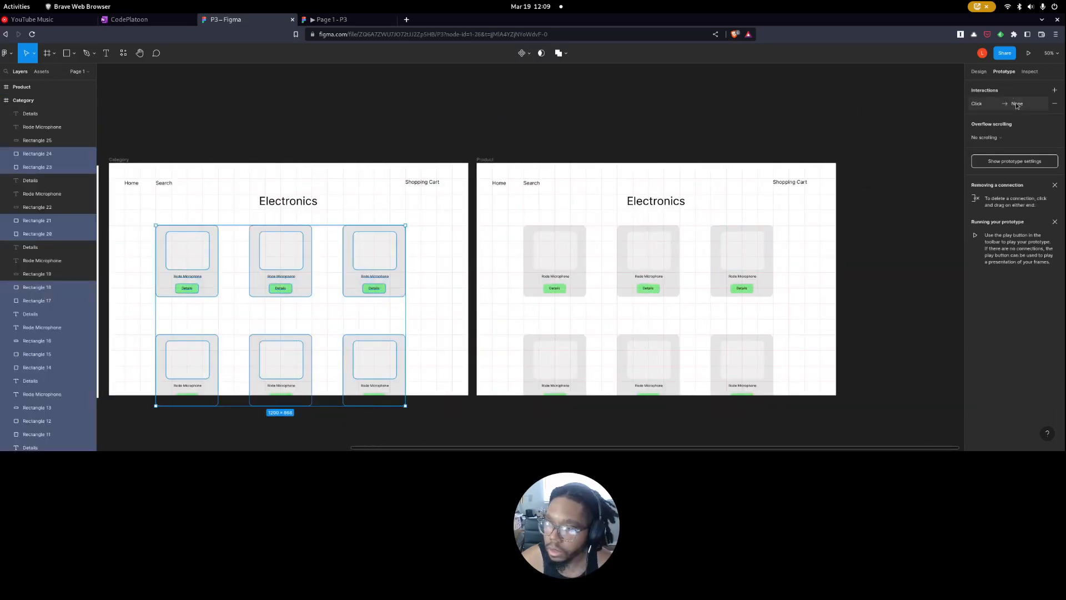
pyautogui.click(1016, 103)
pyautogui.click(916, 137)
pyautogui.click(894, 152)
pyautogui.click(933, 138)
pyautogui.click(939, 149)
pyautogui.click(697, 134)
# Change the Product page's heading to "Rode Microphone" and widen its text box so the heading fits on one line.
pyautogui.scroll(3, 803, 285)
pyautogui.scroll(-2, 688, 253)
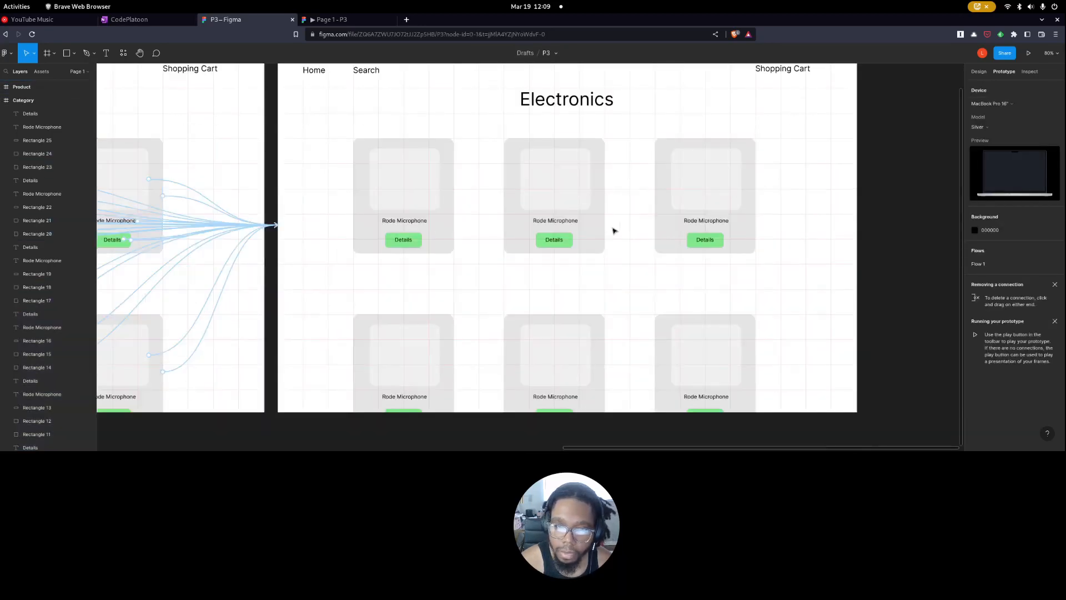
pyautogui.click(574, 105)
pyautogui.doubleClick(574, 102)
pyautogui.write('Rode')
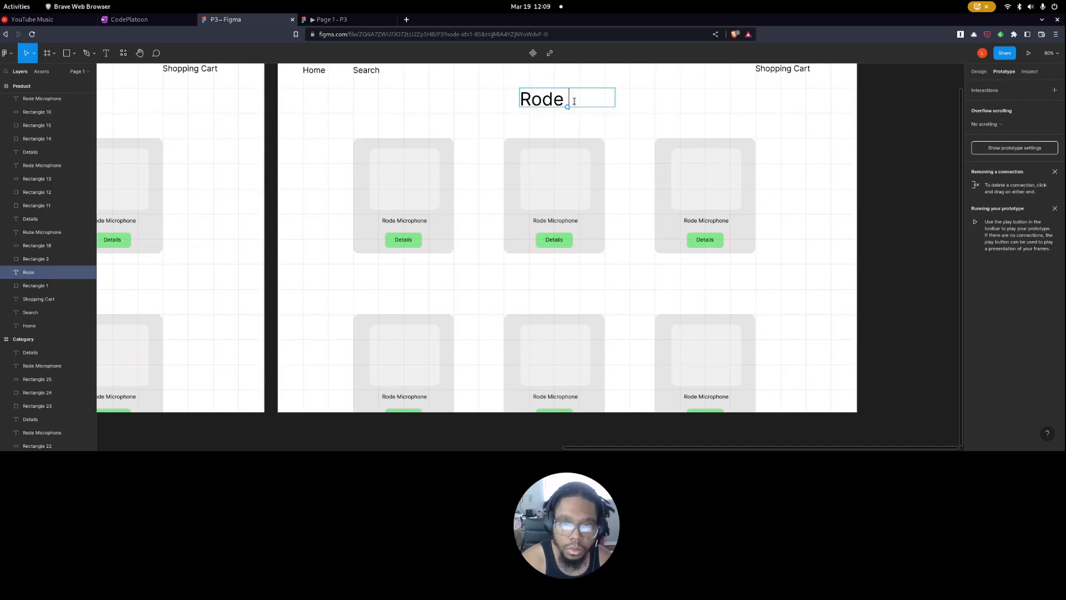
pyautogui.write(' Microphon')
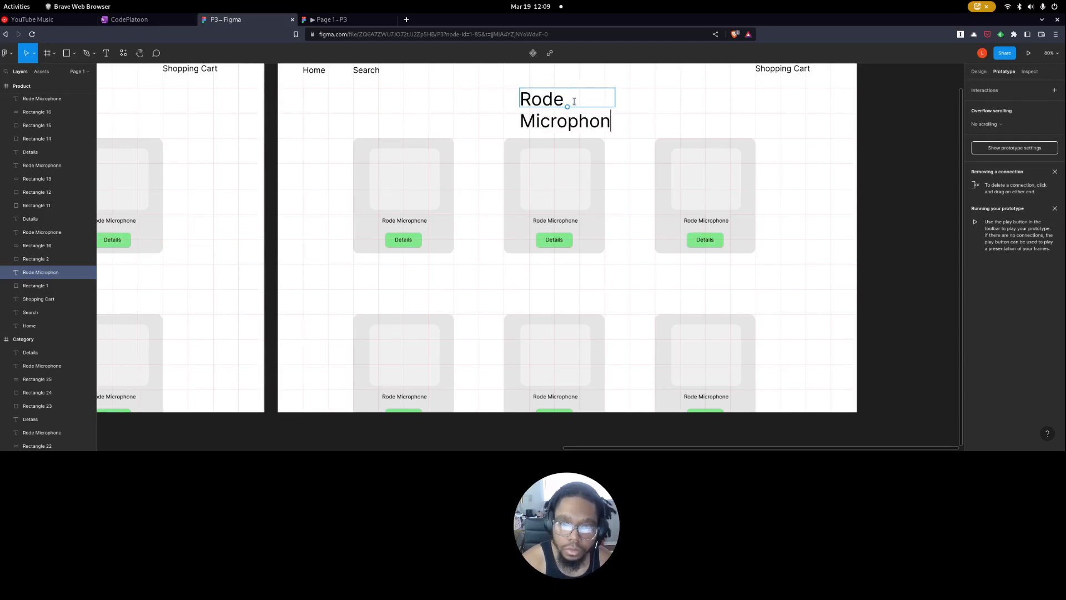
pyautogui.write('e')
pyautogui.hscroll(-2, 574, 101)
pyautogui.click(674, 116)
pyautogui.moveTo(666, 106); pyautogui.dragTo(724, 111)
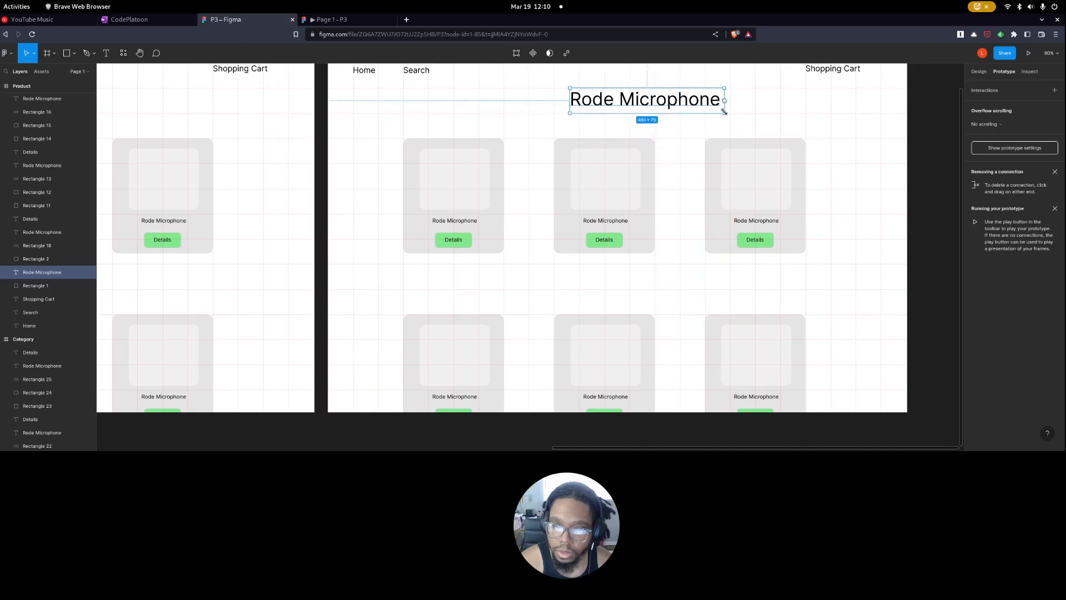
pyautogui.click(748, 121)
# Delete the product cards in the middle and third columns of the Product page, including their names and Details buttons.
pyautogui.moveTo(557, 157); pyautogui.dragTo(821, 381)
pyautogui.press('Delete')
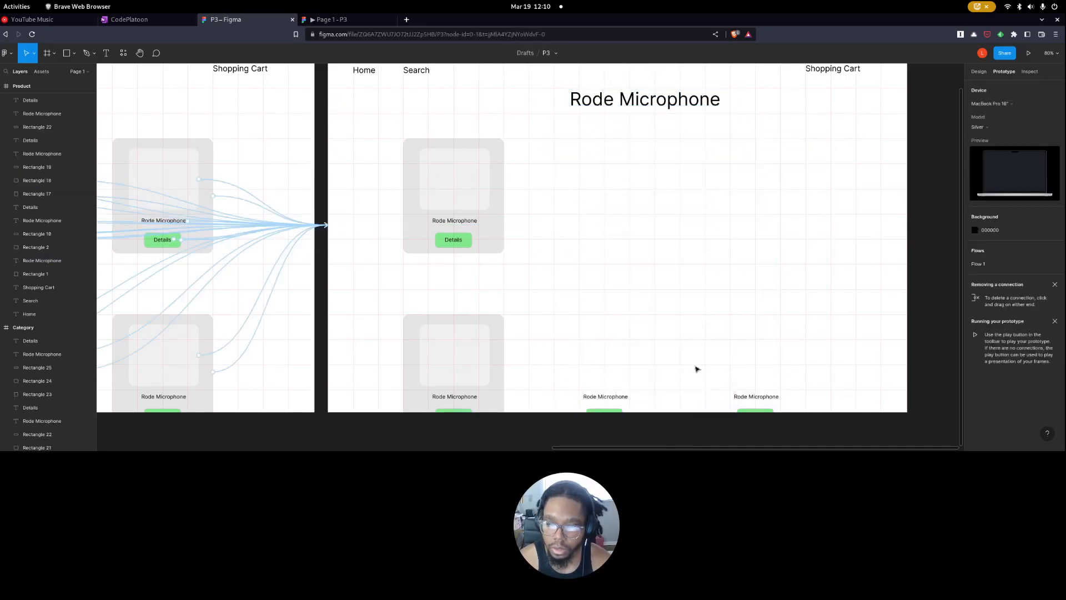
pyautogui.moveTo(556, 339); pyautogui.dragTo(785, 423)
pyautogui.press('Delete')
pyautogui.moveTo(543, 278)
pyautogui.mouseDown()
pyautogui.moveTo(479, 248)
pyautogui.moveTo(544, 267)
pyautogui.mouseUp()
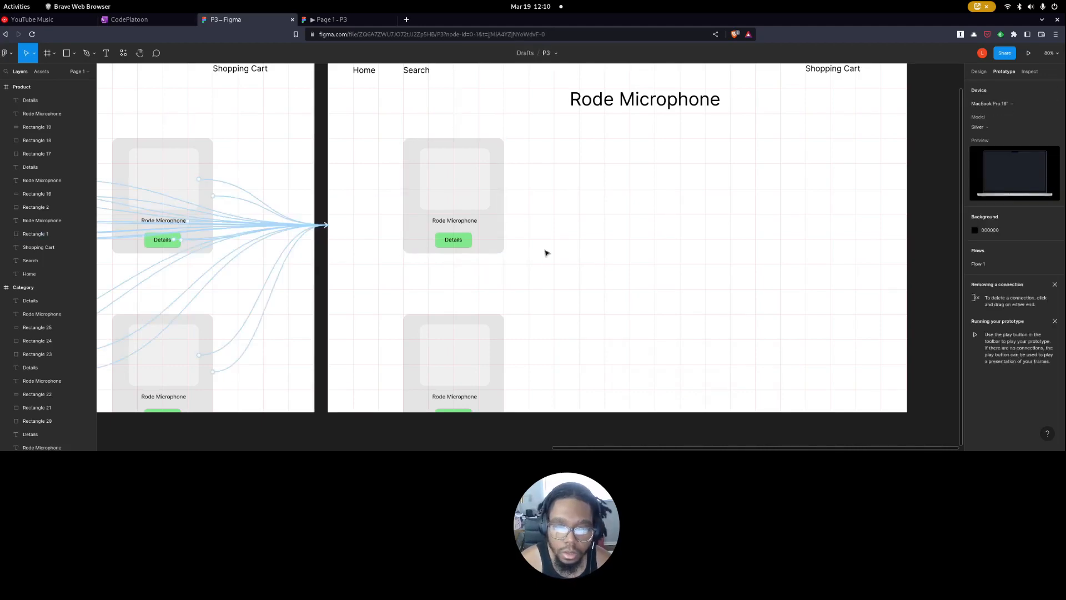
# Search the web for "rode podcast mic" in a new browser tab and examine the product description on Amazon's Rode Podcaster page.
pyautogui.click(406, 20)
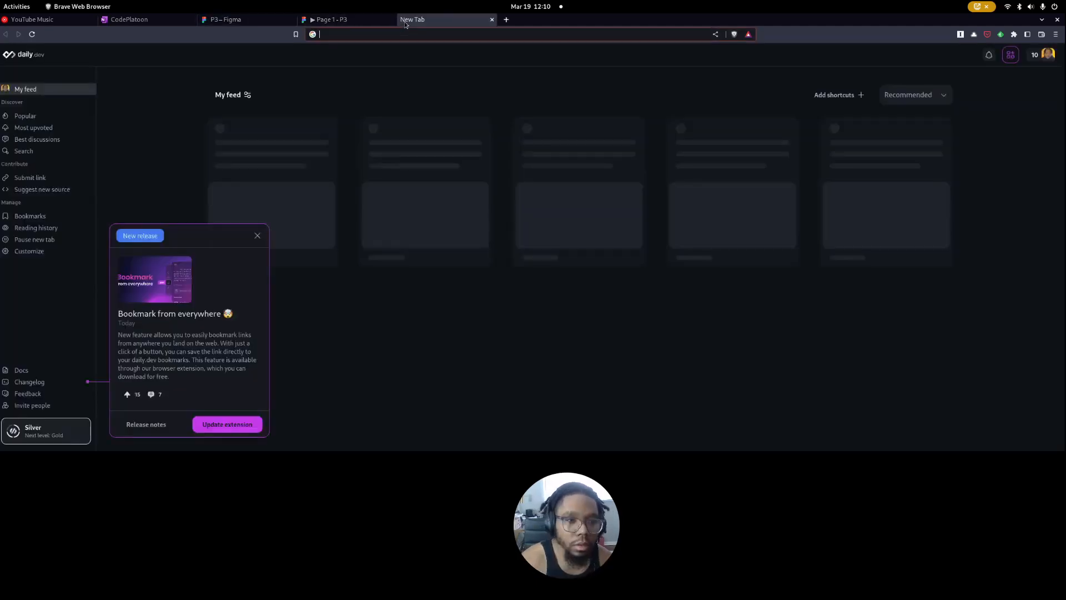
pyautogui.write('rode podcast mic')
pyautogui.press('Return')
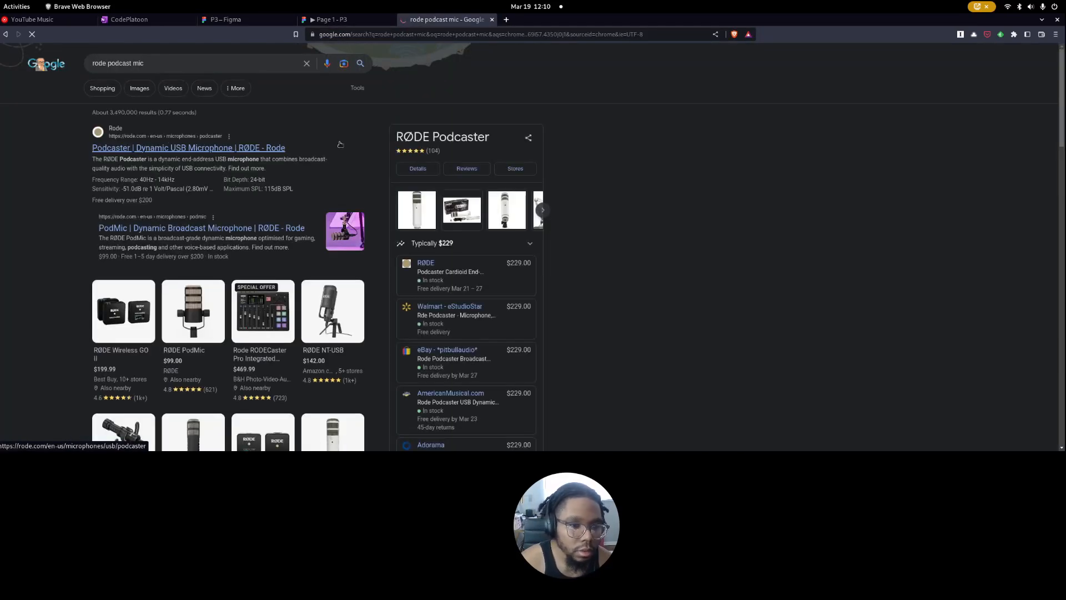
pyautogui.scroll(-10, 156, 278)
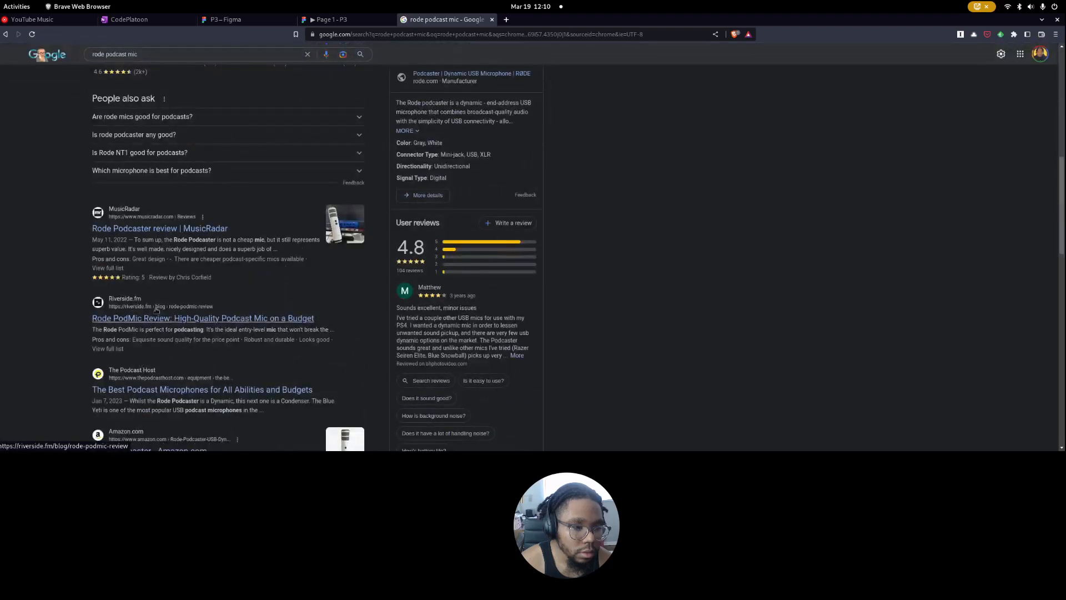
pyautogui.scroll(-3, 147, 335)
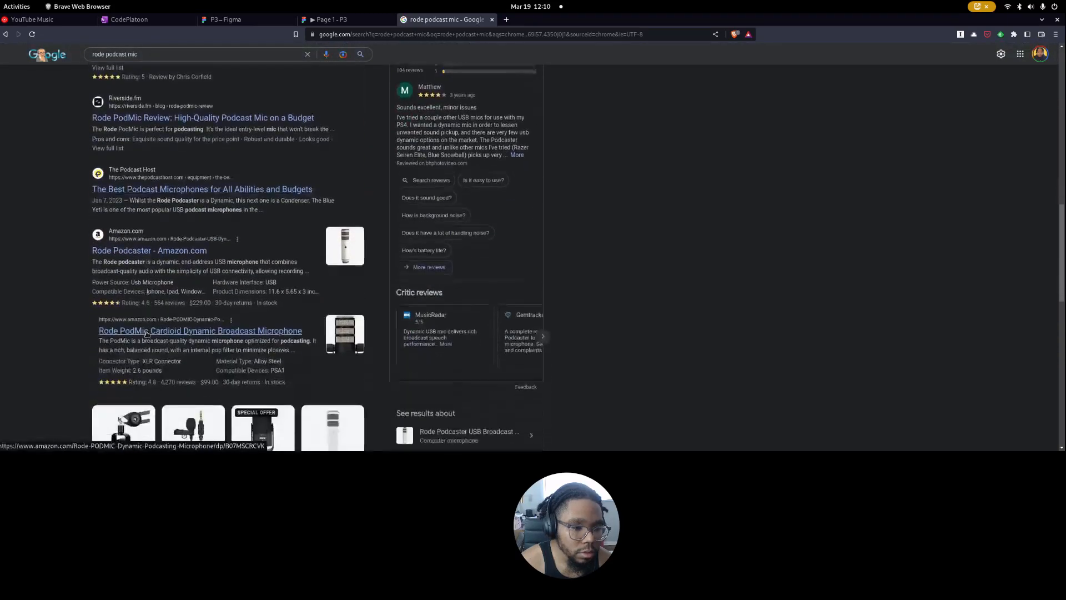
pyautogui.click(157, 253)
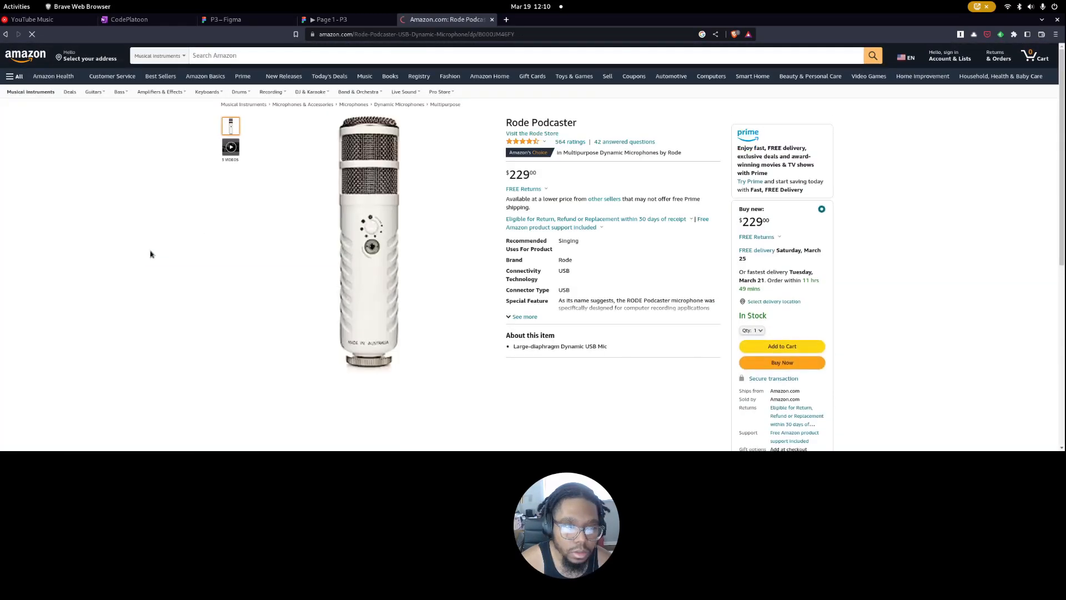
pyautogui.scroll(-20, 272, 361)
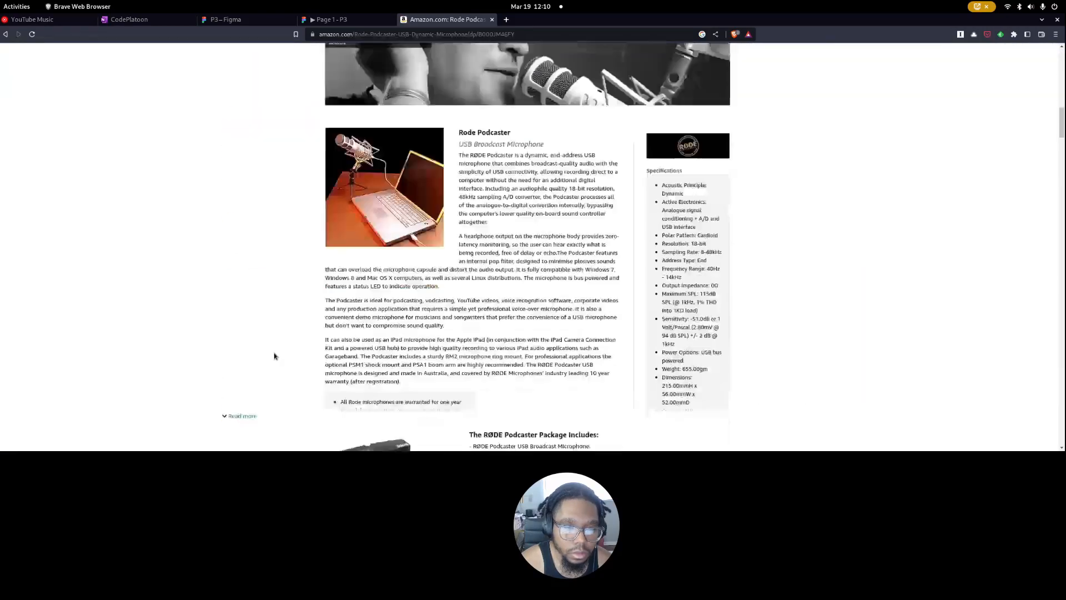
# Search Amazon for "rode podcast mic" and open the Rode NT-USB Mini USB Condenser Microphone product page.
pyautogui.scroll(20, 588, 254)
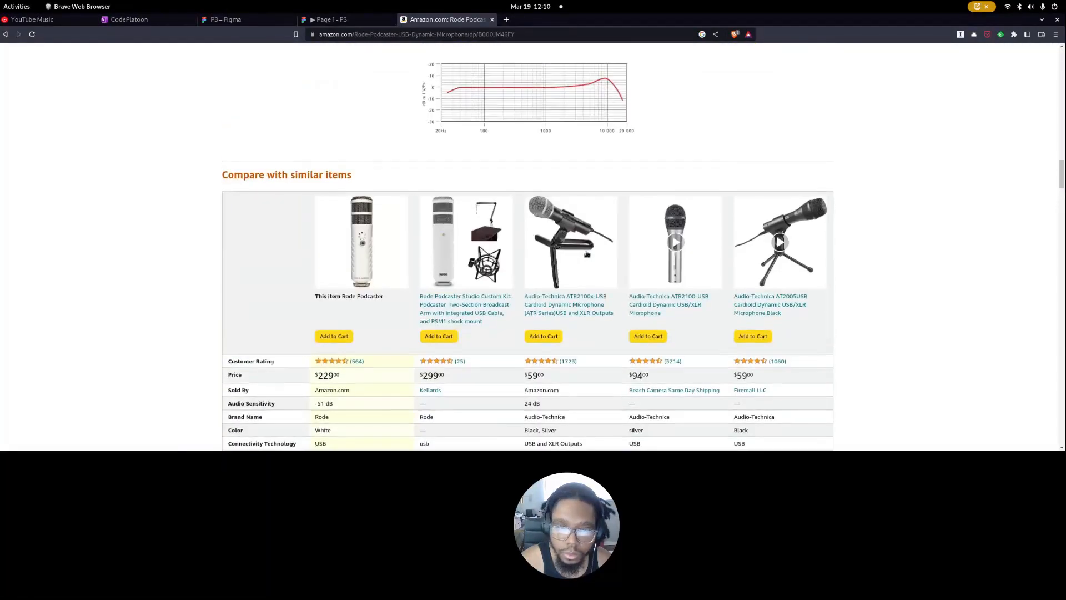
pyautogui.click(349, 52)
pyautogui.write('rode podcast')
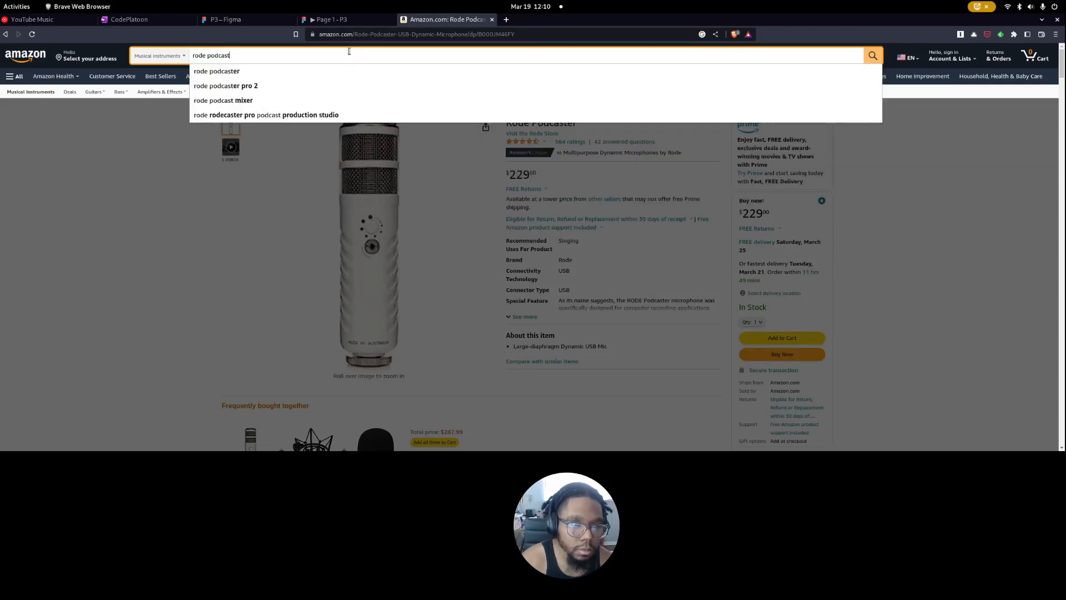
pyautogui.write('mic')
pyautogui.press('Return')
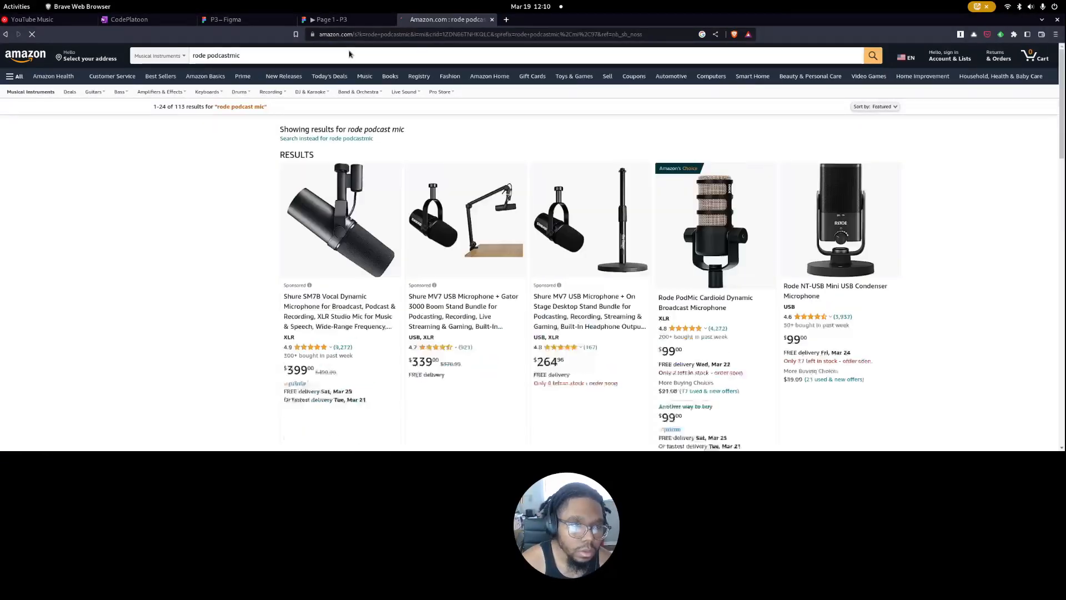
pyautogui.click(838, 241)
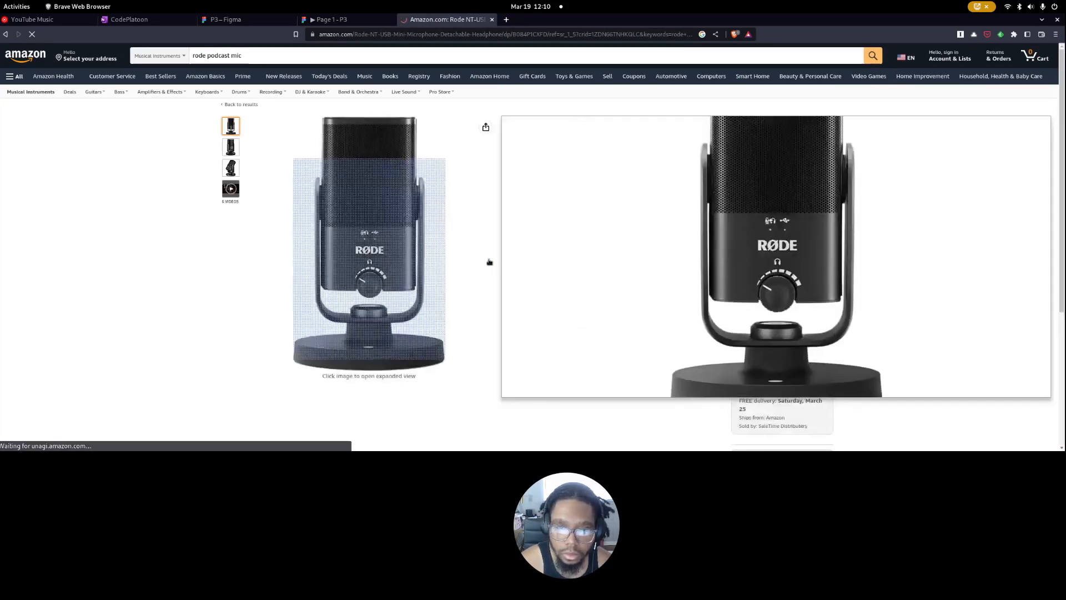
# Try to copy the microphone photo from Amazon and paste it into the Figma wireframe, undoing the paste.
pyautogui.scroll(-2, 487, 261)
pyautogui.rightClick(388, 182)
pyautogui.click(411, 209)
pyautogui.click(332, 20)
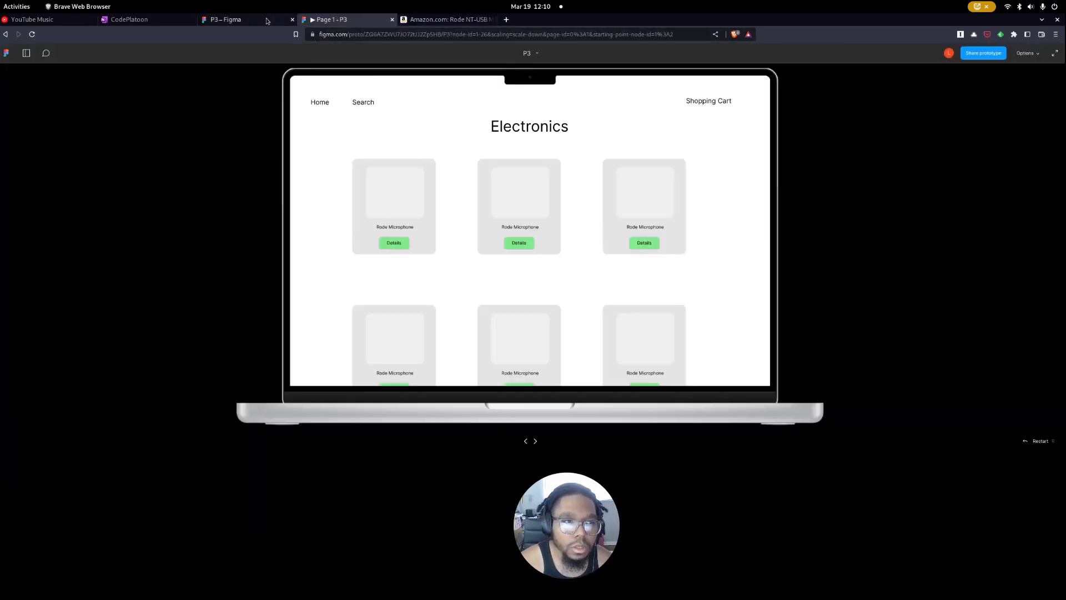
pyautogui.click(265, 20)
pyautogui.click(636, 250)
pyautogui.hotkey('ctrl', 'v')
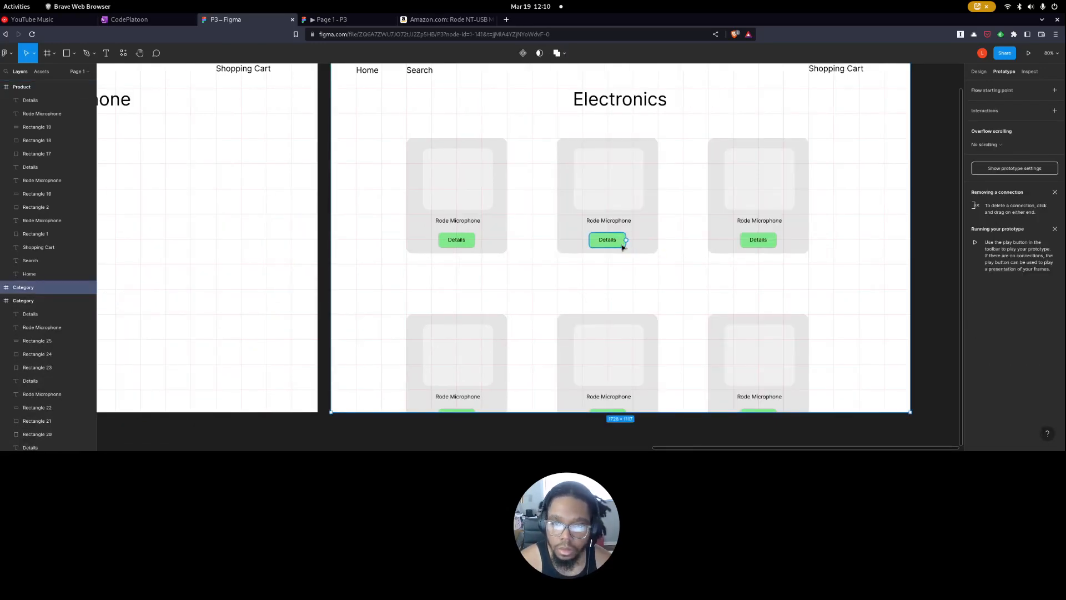
pyautogui.hotkey('ctrl', 'z')
# Open the enlarged view of the Rode NT-USB Mini photo on Amazon and copy the image.
pyautogui.hscroll(-2, 391, 219)
pyautogui.scroll(-3, 365, 219)
pyautogui.scroll(-5, 365, 218)
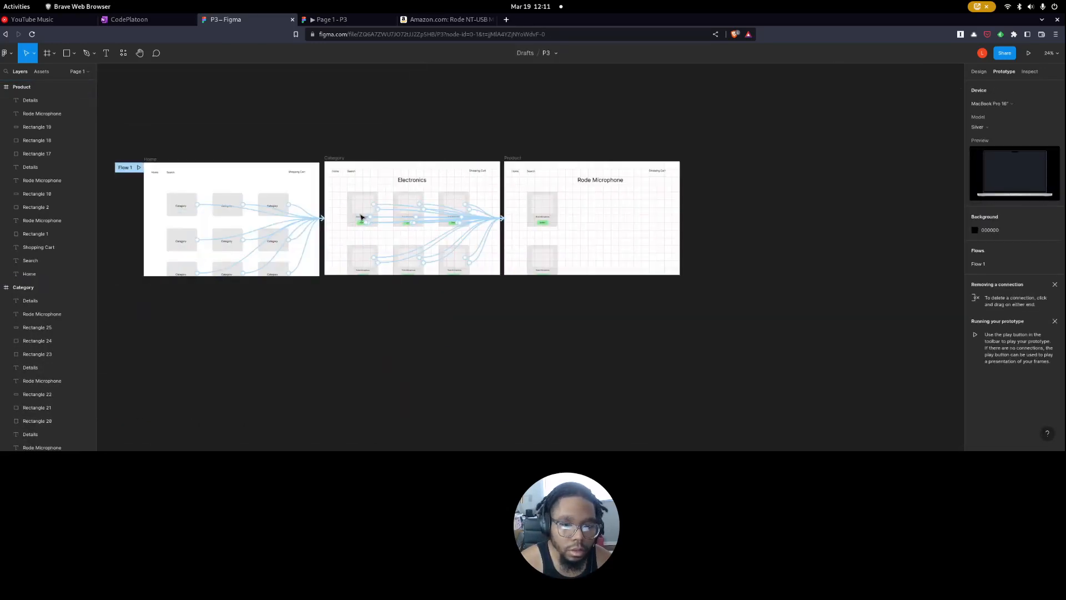
pyautogui.hscroll(2, 486, 235)
pyautogui.scroll(3, 491, 239)
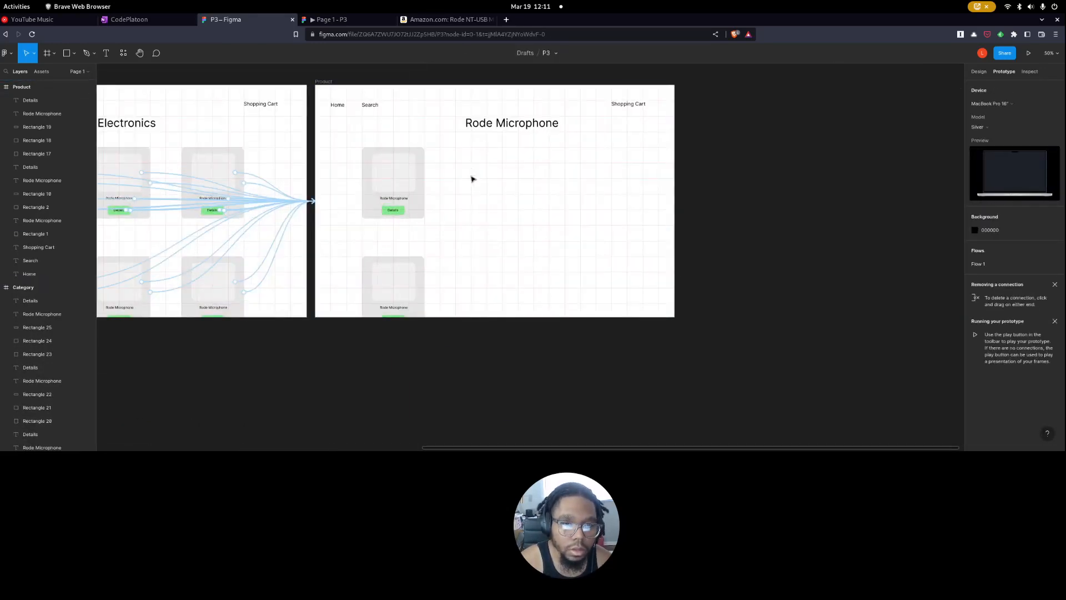
pyautogui.click(462, 21)
pyautogui.rightClick(387, 163)
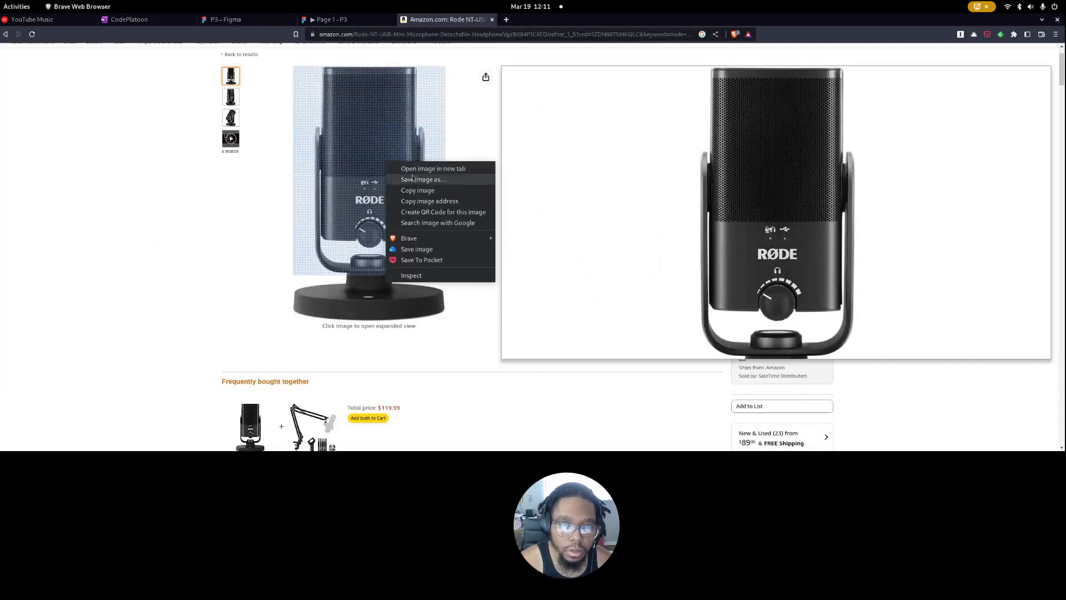
pyautogui.click(350, 175)
pyautogui.rightClick(471, 225)
pyautogui.click(509, 254)
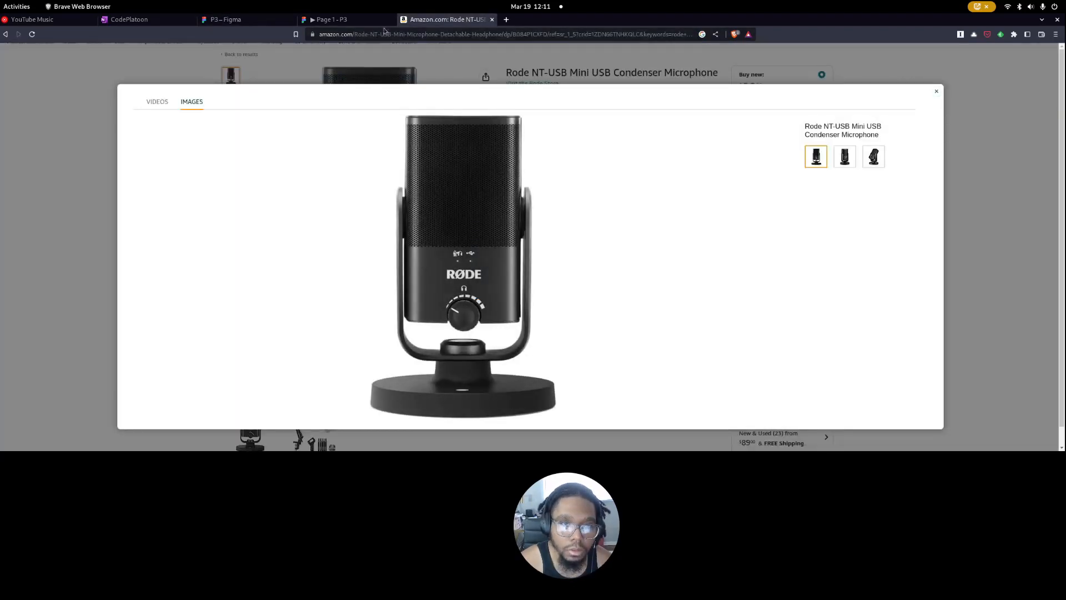
# Return to the Figma design file and paste the microphone photo onto the Product page, allowing Figma to access the clipboard.
pyautogui.click(331, 19)
pyautogui.click(225, 19)
pyautogui.rightClick(508, 167)
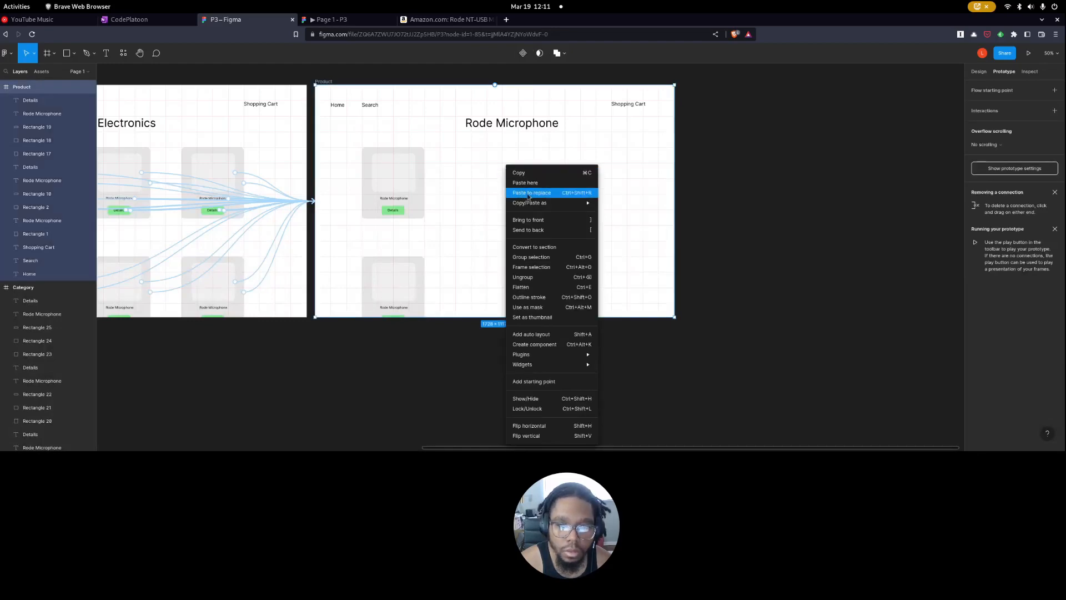
pyautogui.click(546, 184)
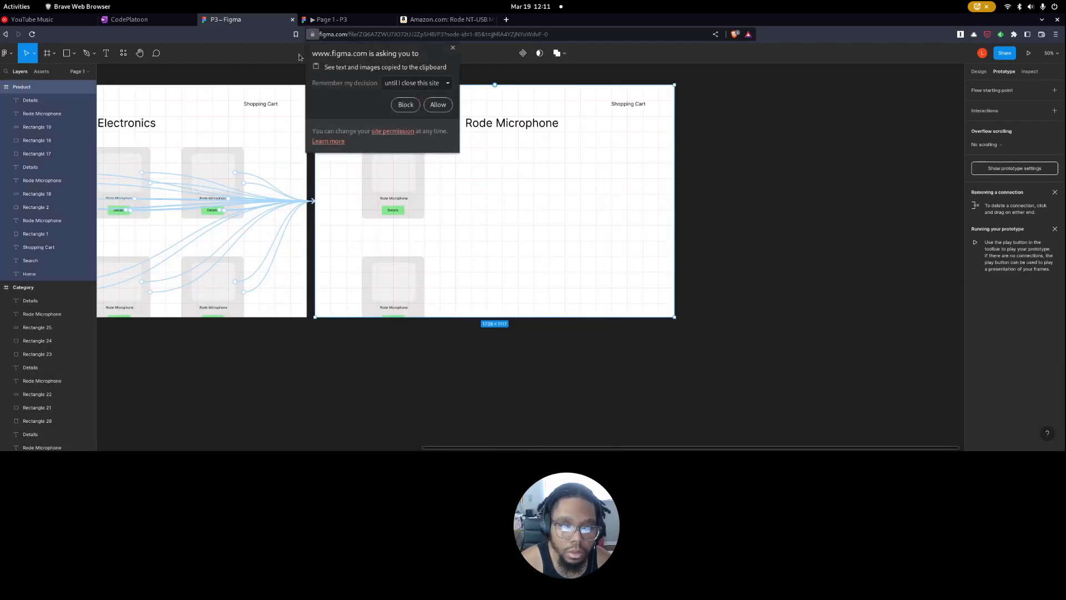
pyautogui.click(439, 105)
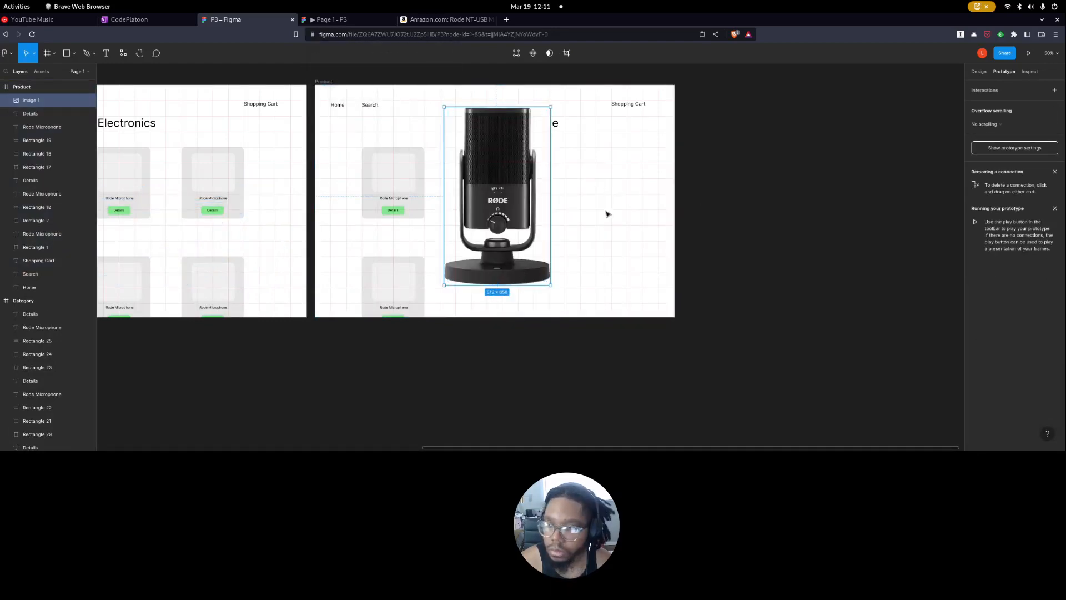
# Scale down the microphone photo and place it below the Product page's heading.
pyautogui.moveTo(548, 287)
pyautogui.mouseDown()
pyautogui.moveTo(466, 160)
pyautogui.moveTo(542, 287)
pyautogui.mouseUp()
pyautogui.scroll(5, 555, 191)
pyautogui.click(575, 267)
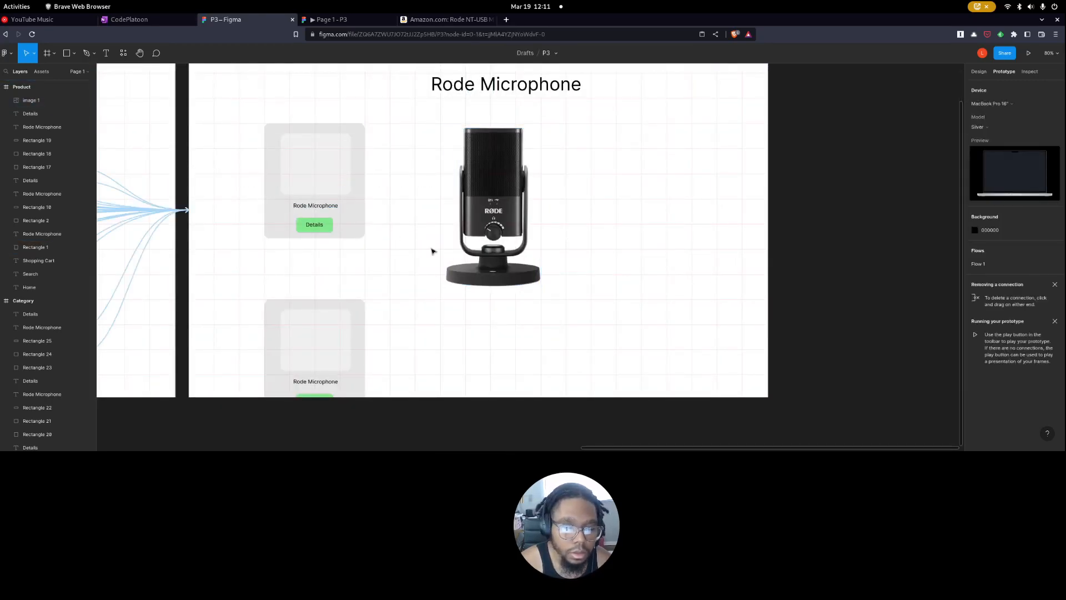
# Copy the product title from the Amazon page, and in Figma move the microphone photo closer to the product cards.
pyautogui.click(477, 20)
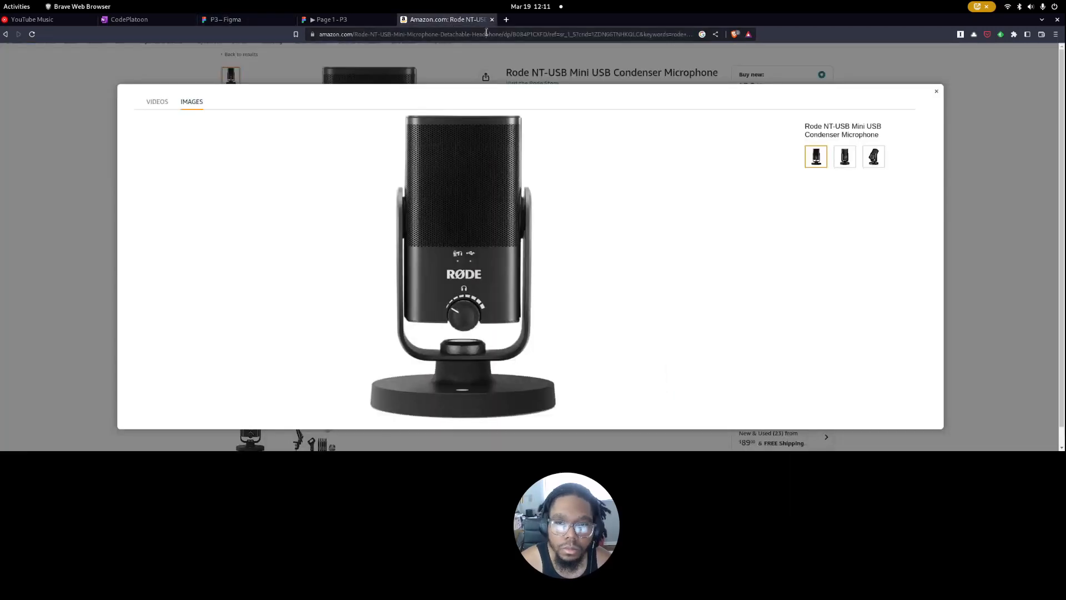
pyautogui.click(936, 91)
pyautogui.tripleClick(611, 73)
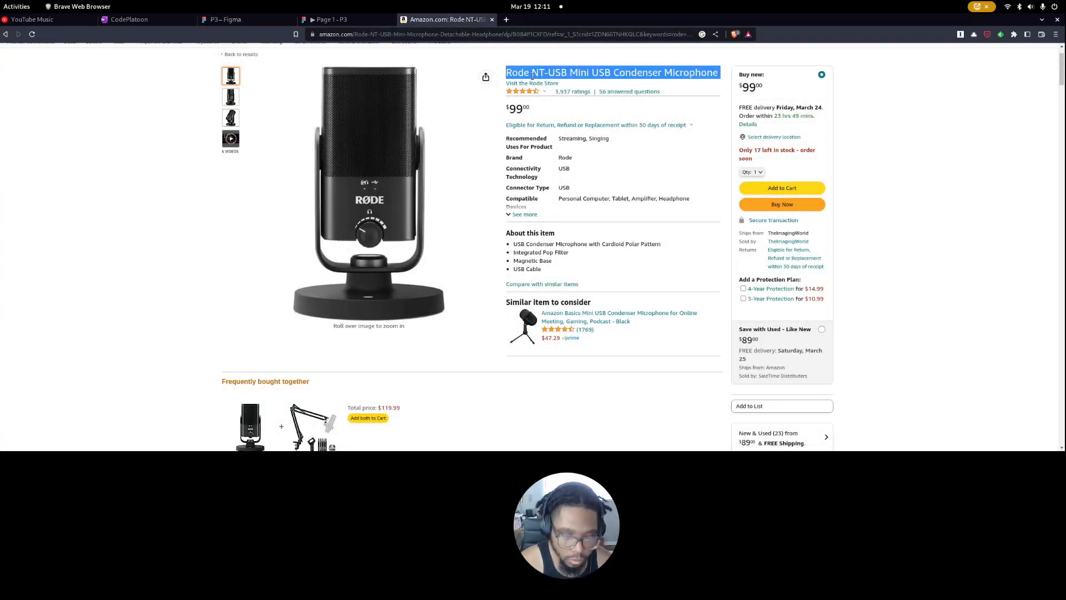
pyautogui.click(353, 22)
pyautogui.click(254, 21)
pyautogui.moveTo(524, 178); pyautogui.dragTo(463, 186)
pyautogui.click(827, 194)
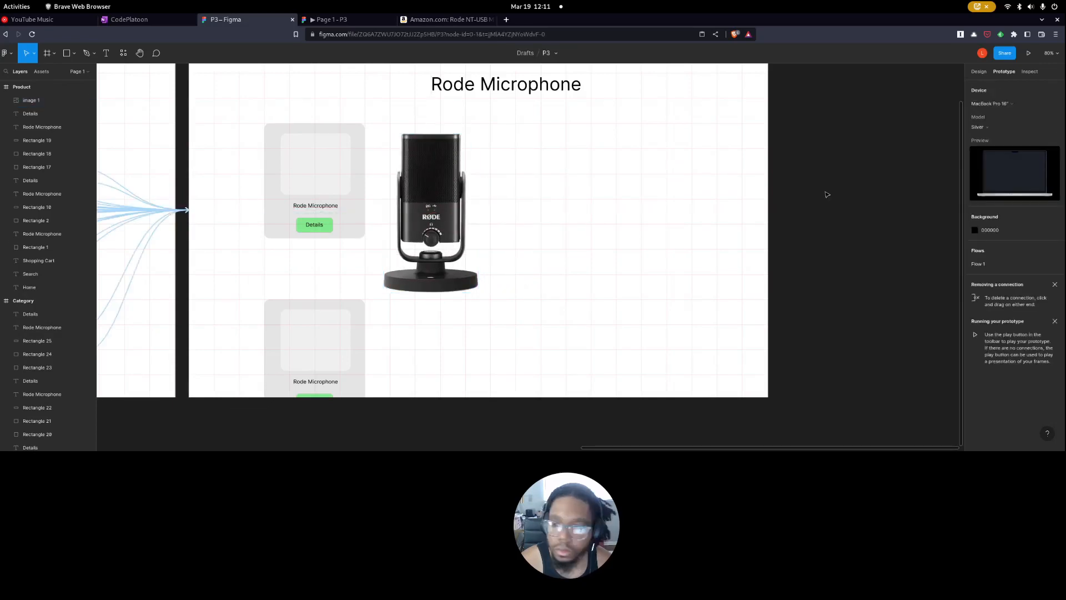
# Add a text box beside the microphone photo containing "Rode NT-USB Mini USB Condenser Microphone" and shrink it to about 380 × 34.
pyautogui.click(106, 53)
pyautogui.moveTo(536, 143); pyautogui.dragTo(719, 222)
pyautogui.hotkey('ctrl', 'v')
pyautogui.click(647, 226)
pyautogui.click(731, 224)
pyautogui.click(634, 145)
pyautogui.moveTo(720, 222); pyautogui.dragTo(663, 151)
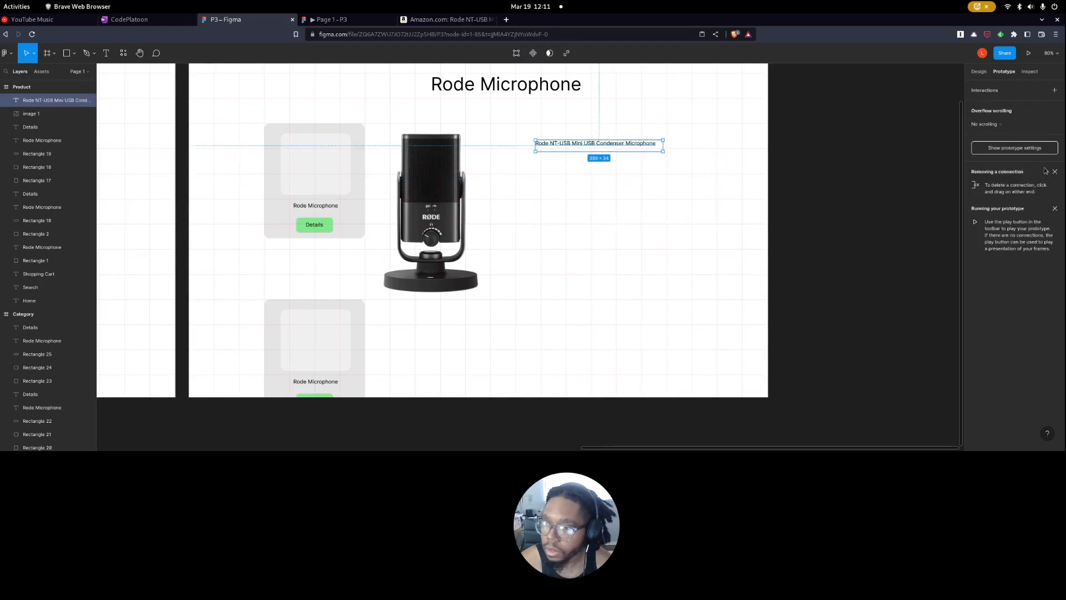
# Set the product title's font size to 48, enlarge its text box to about 616 × 100 and shift it slightly upward.
pyautogui.click(991, 148)
pyautogui.click(979, 74)
pyautogui.click(561, 144)
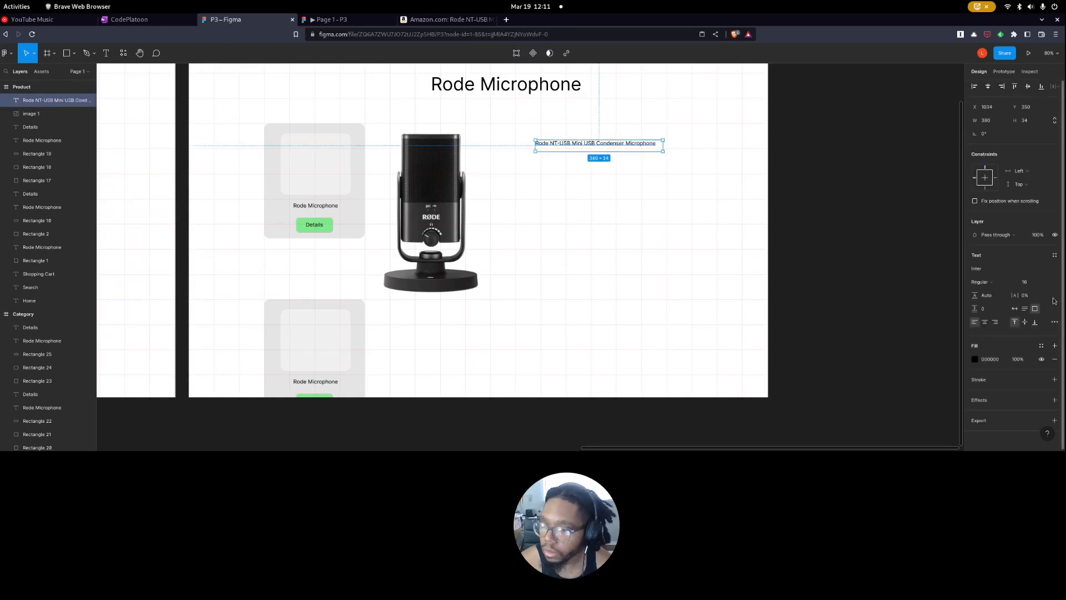
pyautogui.click(1040, 282)
pyautogui.click(1038, 341)
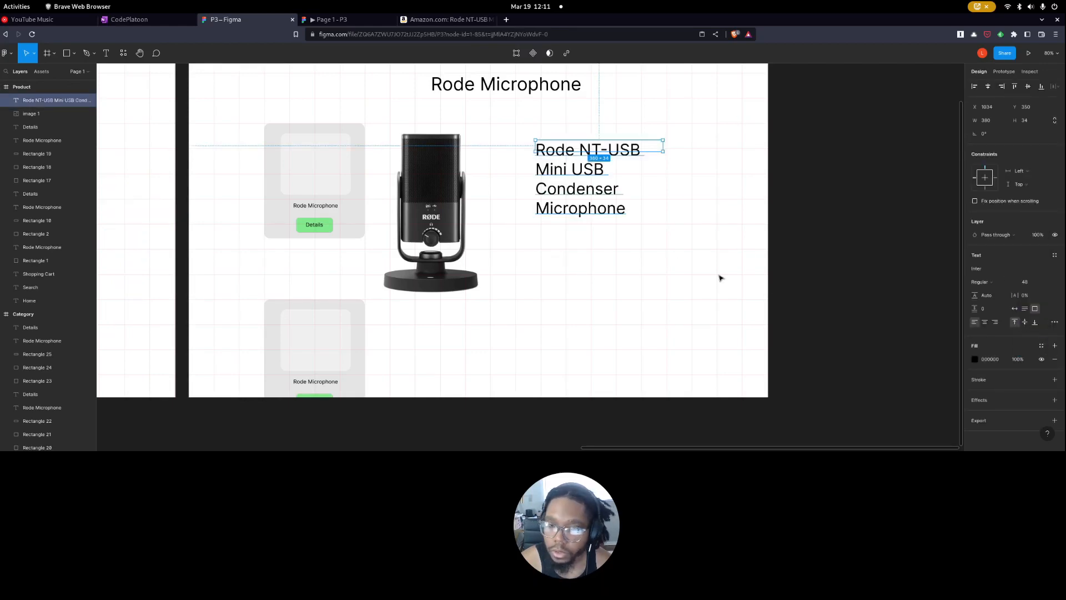
pyautogui.click(626, 204)
pyautogui.click(638, 150)
pyautogui.moveTo(663, 151); pyautogui.dragTo(736, 172)
pyautogui.moveTo(633, 158); pyautogui.dragTo(638, 143)
pyautogui.click(639, 189)
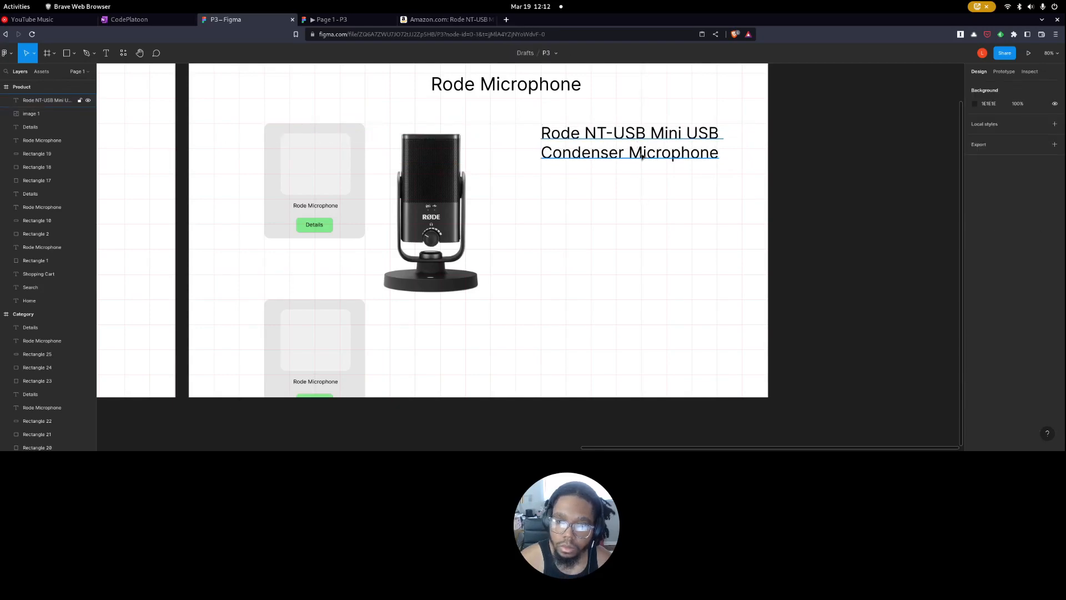
# Duplicate the product title below itself, change the copy's text to "$99.99", and shrink and reposition its text box.
pyautogui.click(445, 19)
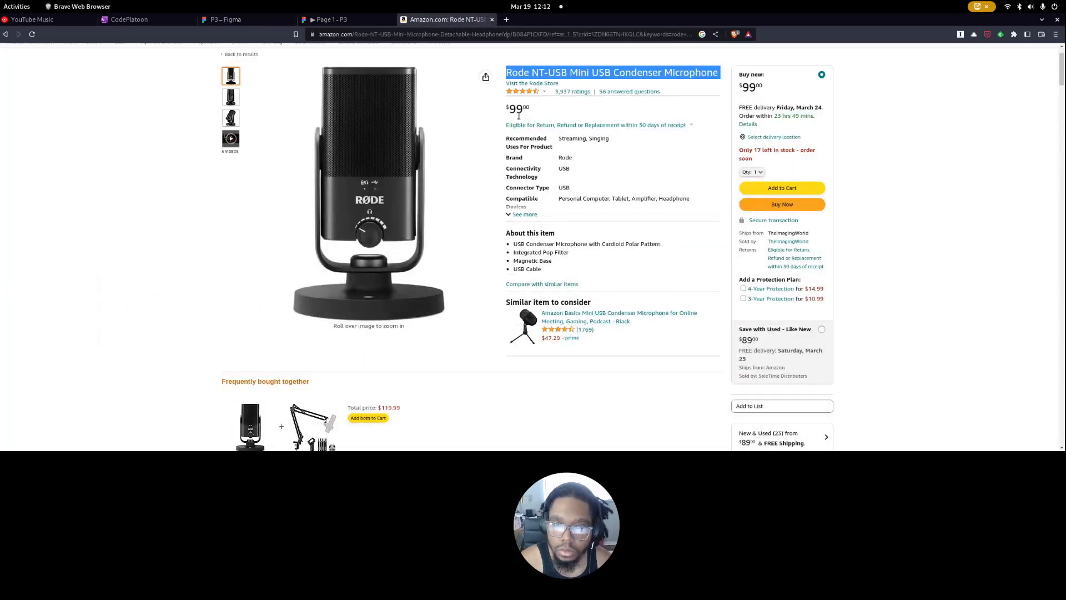
pyautogui.hotkey('ctrl', 'shift', 'Tab')
pyautogui.click(259, 22)
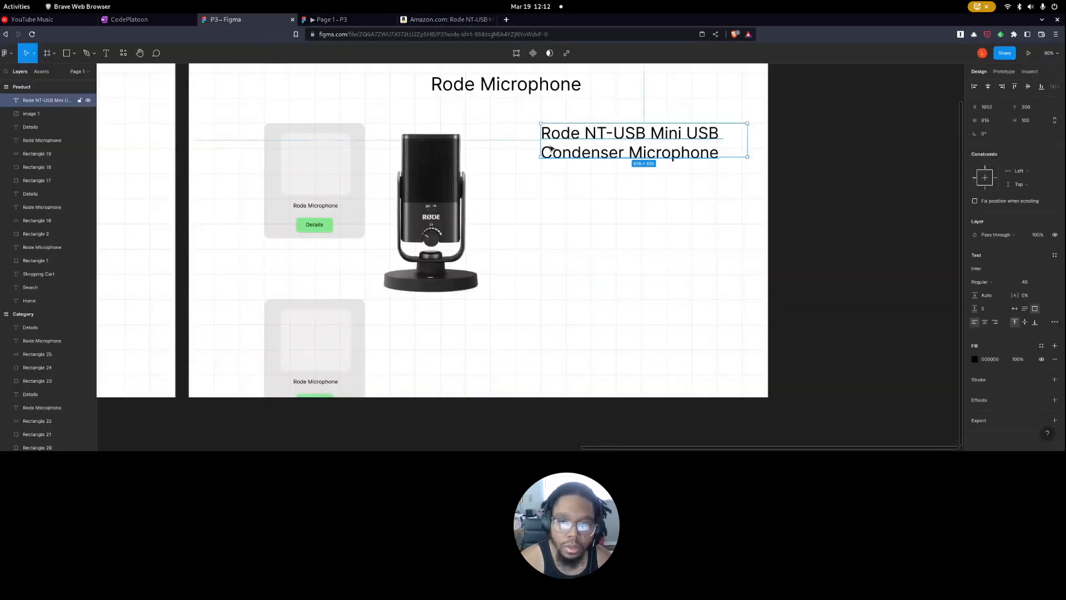
pyautogui.moveTo(647, 174); pyautogui.dragTo(642, 199)
pyautogui.press('Return')
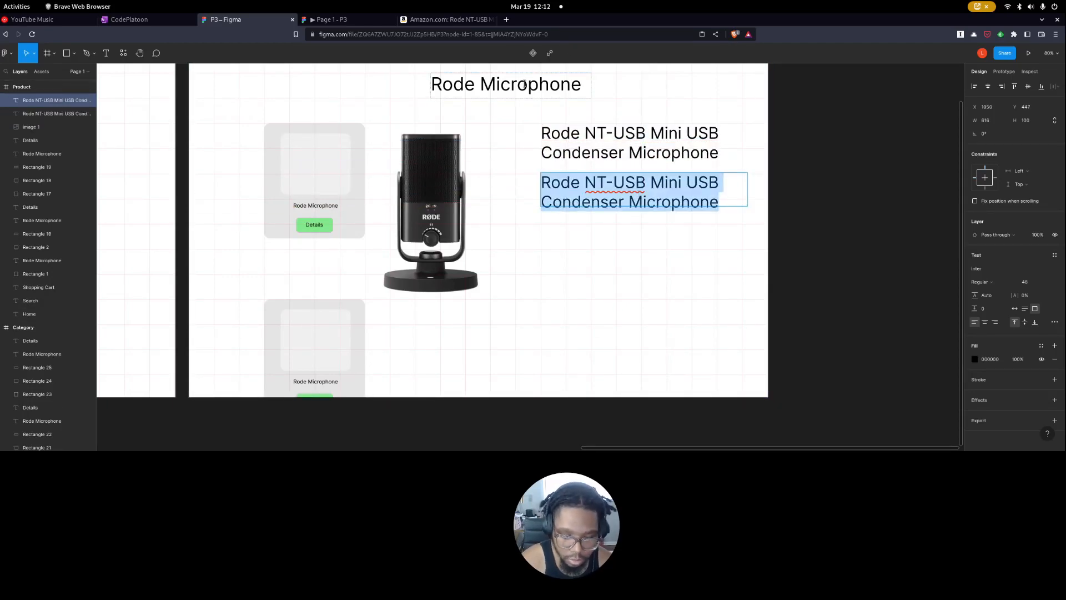
pyautogui.write('$99.99')
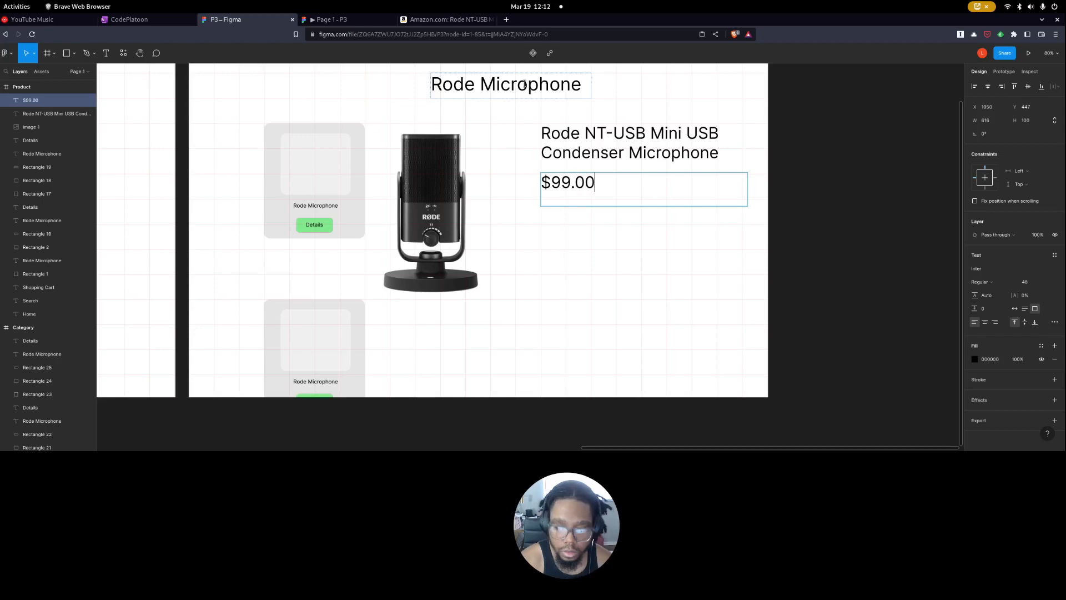
pyautogui.press('Escape')
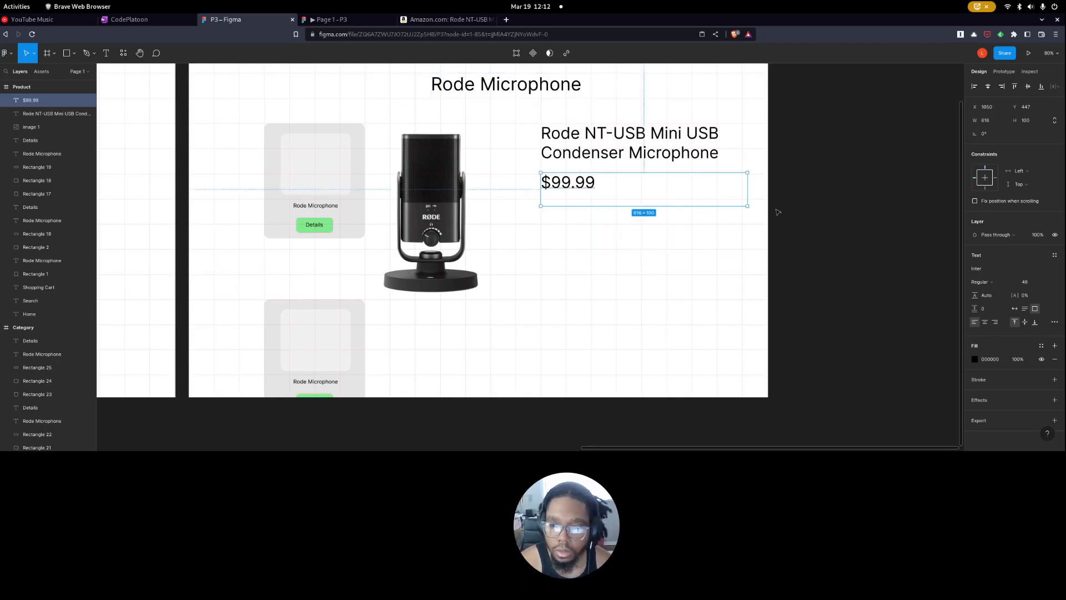
pyautogui.moveTo(747, 206); pyautogui.dragTo(609, 195)
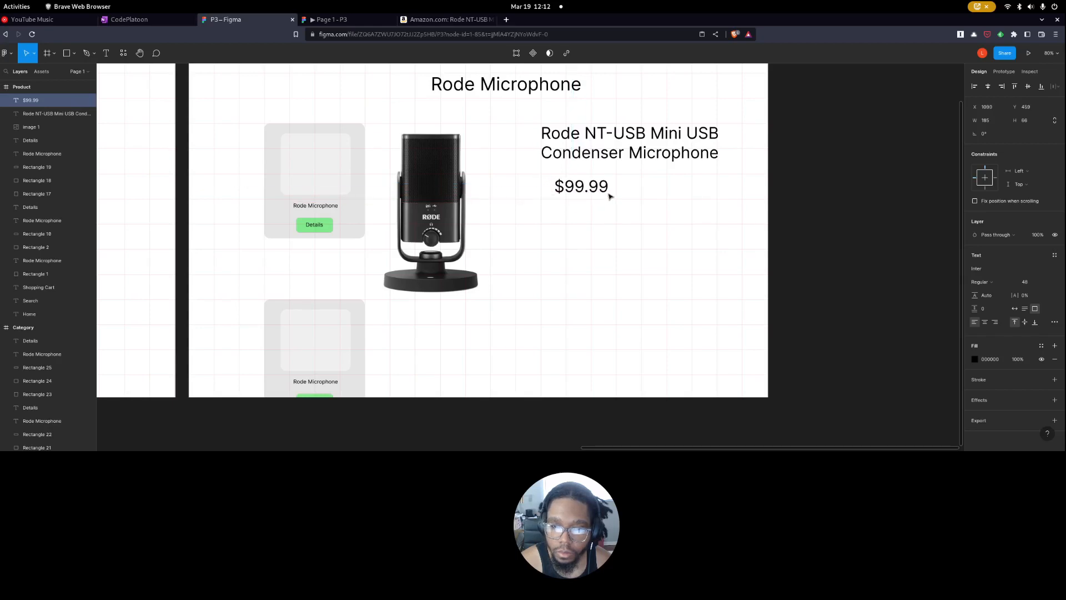
# Review the Amazon product details, search the web for "Rode NT-USB Mini USB Condenser Microphone", and open the NT-USB Mini page on rode.com.
pyautogui.click(447, 20)
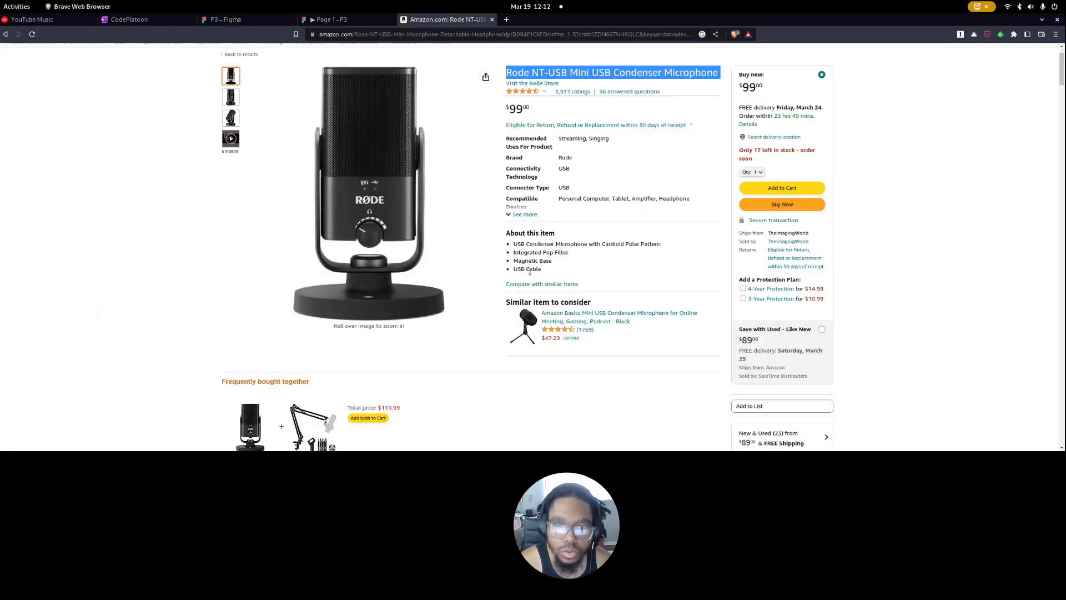
pyautogui.scroll(-5, 490, 272)
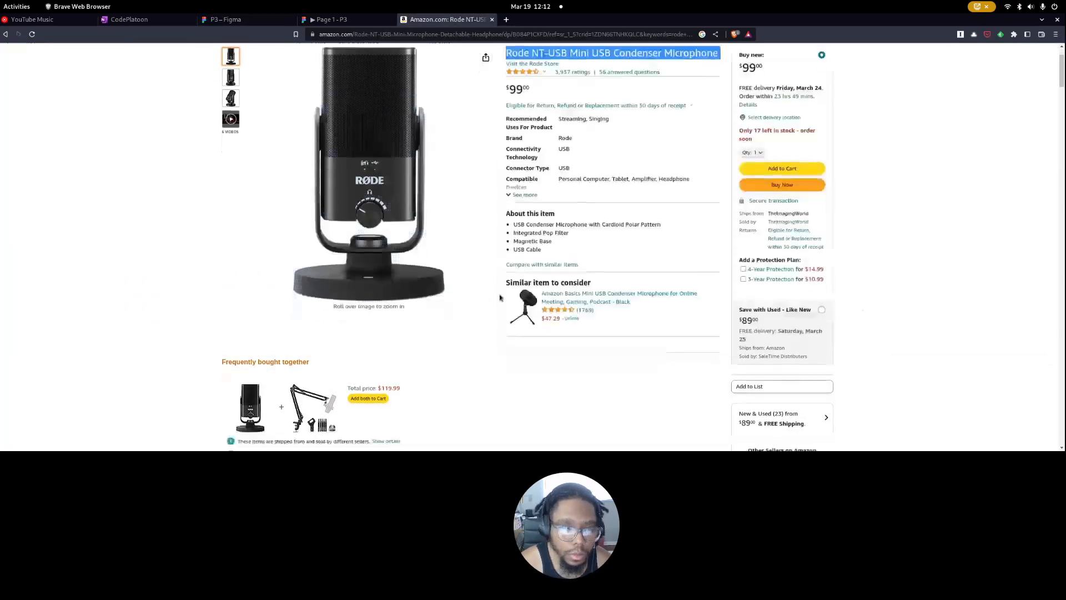
pyautogui.scroll(6, 495, 298)
pyautogui.scroll(-2, 525, 268)
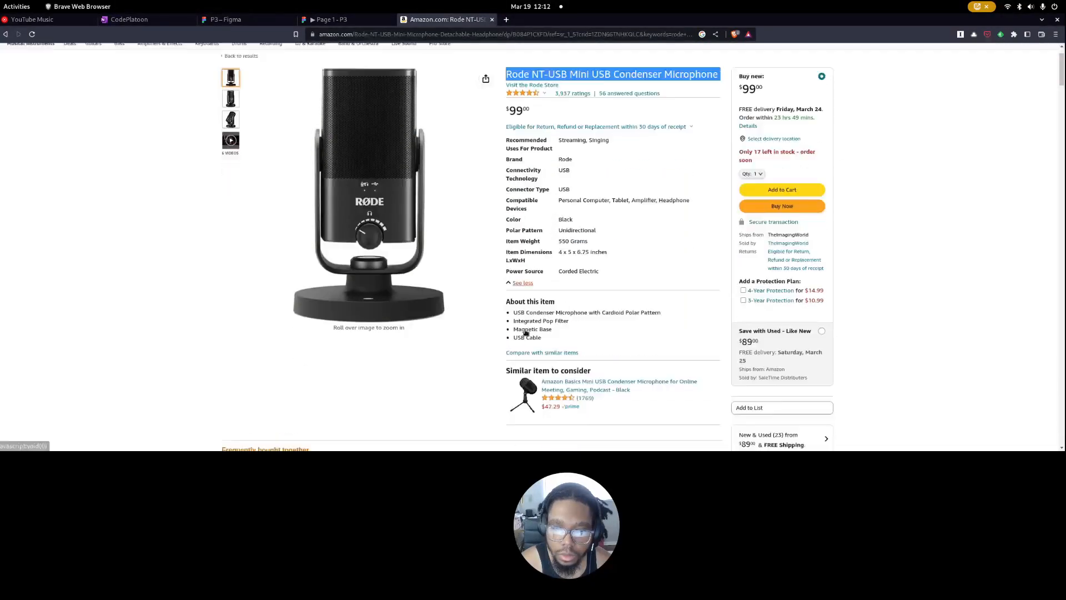
pyautogui.scroll(2, 525, 268)
pyautogui.tripleClick(578, 123)
pyautogui.rightClick(578, 119)
pyautogui.click(638, 138)
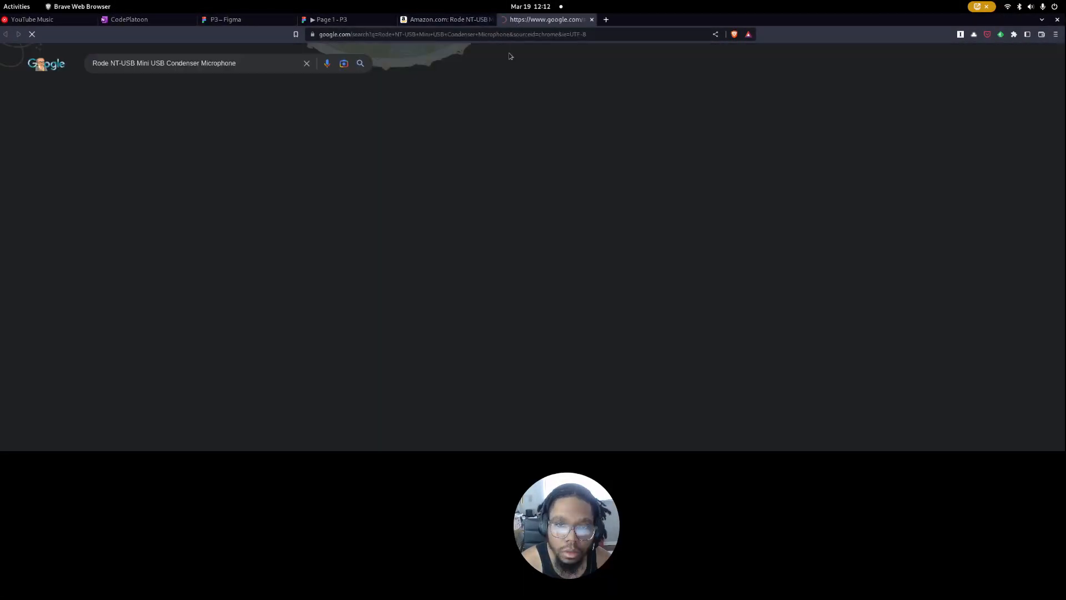
pyautogui.click(162, 243)
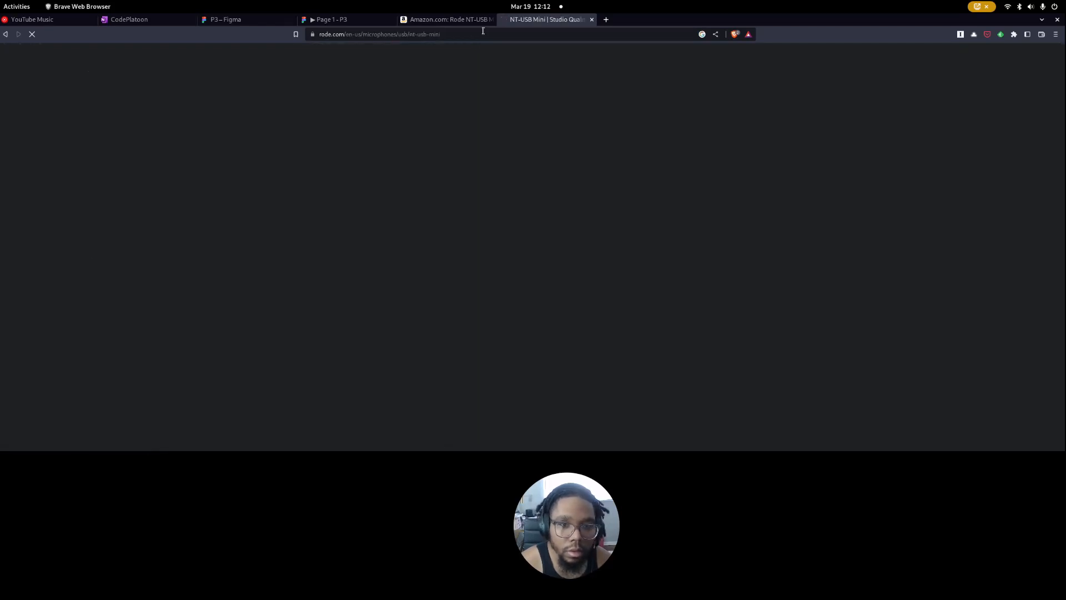
pyautogui.click(450, 19)
pyautogui.click(530, 19)
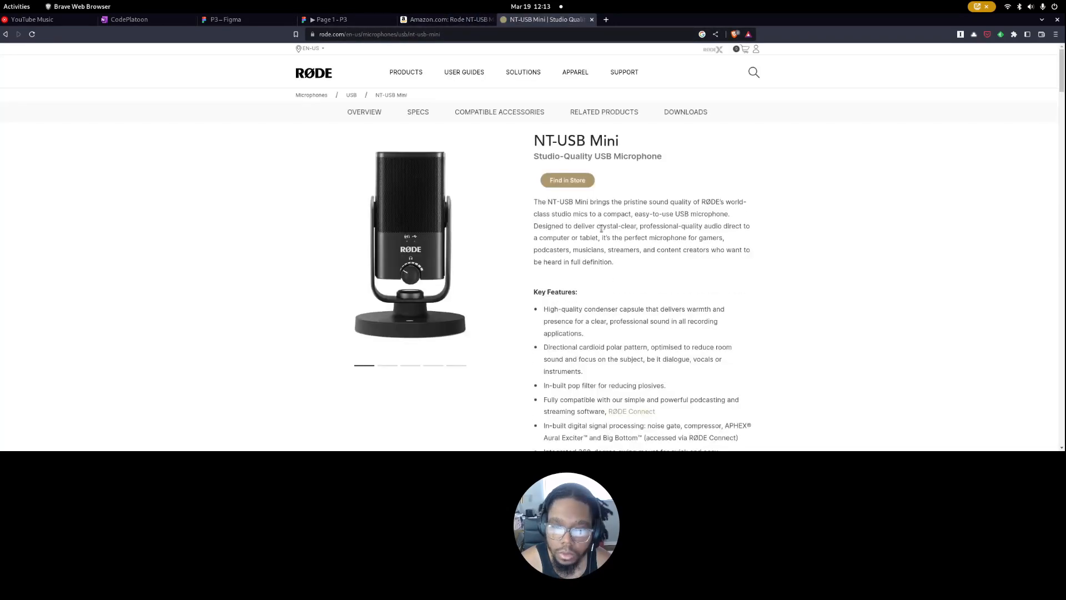
# Copy the description paragraph from the NT-USB Mini page on rode.com and switch back to Figma.
pyautogui.moveTo(612, 265); pyautogui.dragTo(549, 230)
pyautogui.click(590, 276)
pyautogui.moveTo(615, 288); pyautogui.dragTo(546, 235)
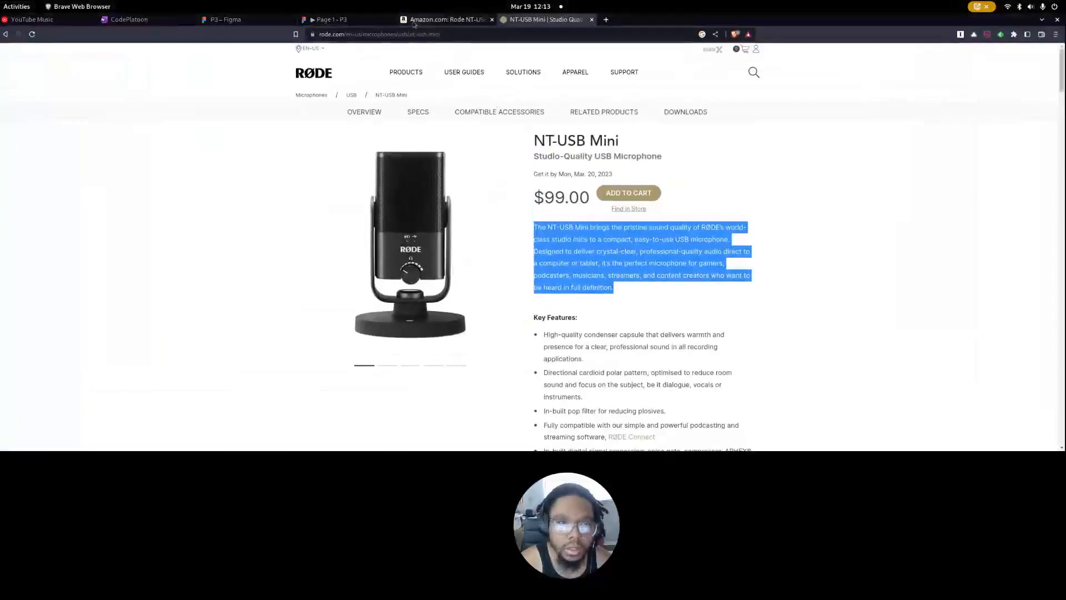
pyautogui.click(331, 20)
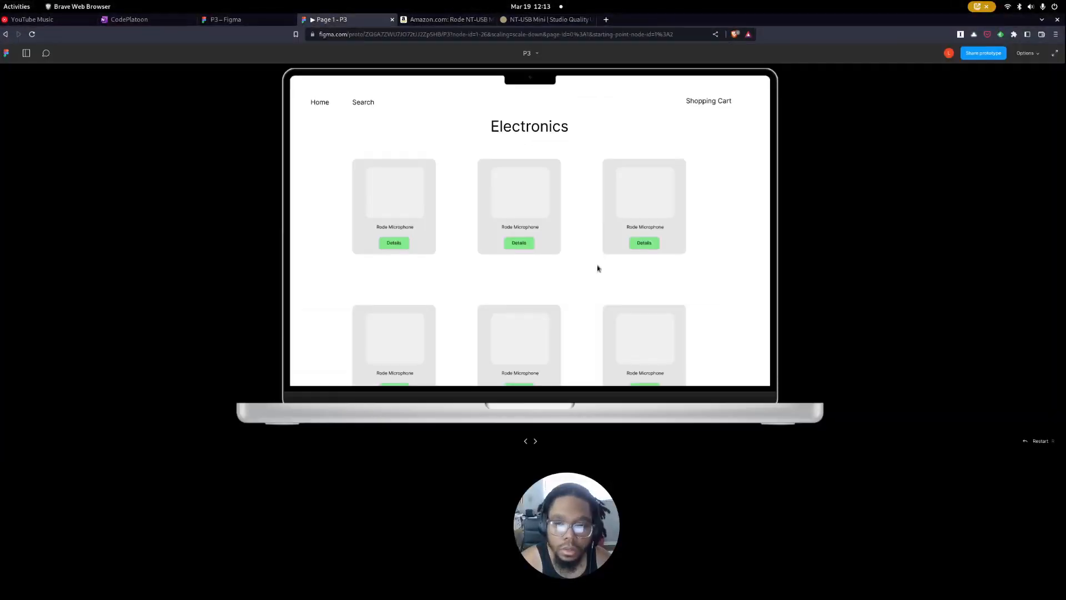
pyautogui.click(262, 22)
pyautogui.hotkey('ctrl', 'v')
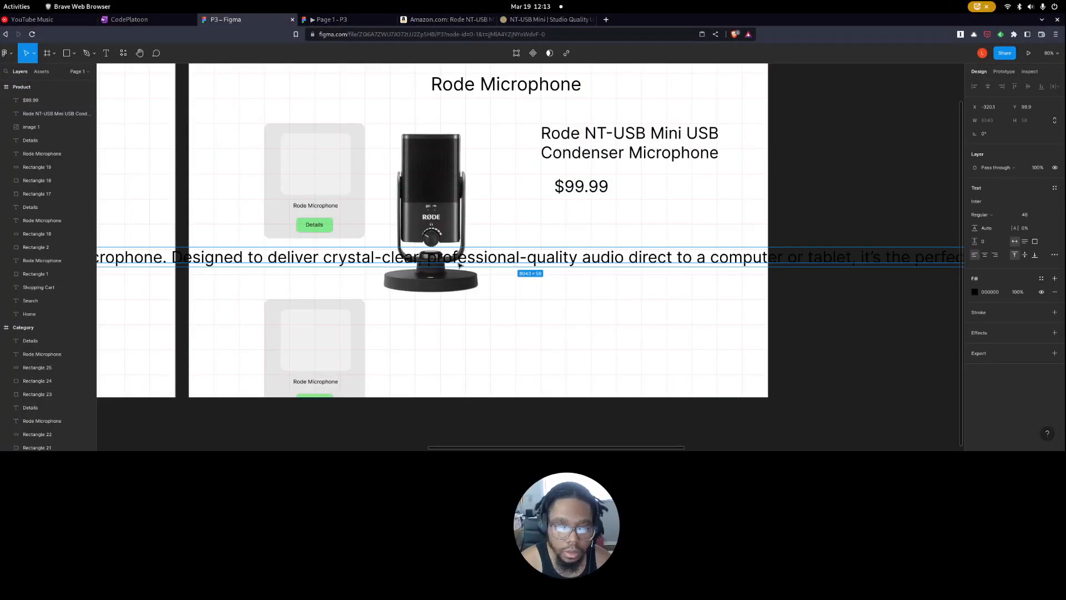
pyautogui.doubleClick(893, 256)
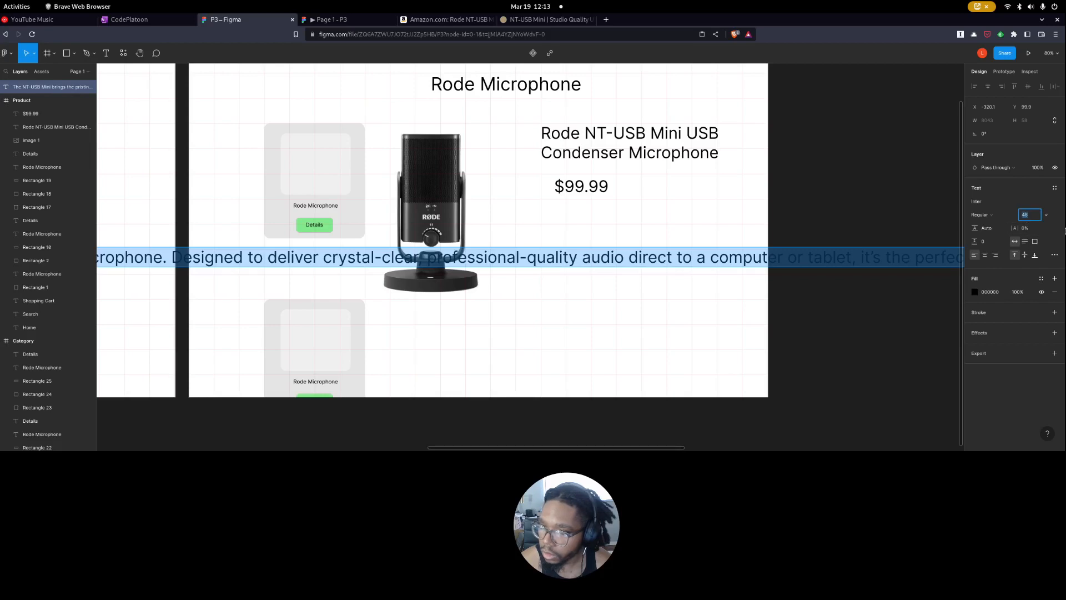
pyautogui.write('14')
pyautogui.press('Return')
pyautogui.keyDown('ctrl'); pyautogui.scroll(-5, 590, 294); pyautogui.keyUp('ctrl')
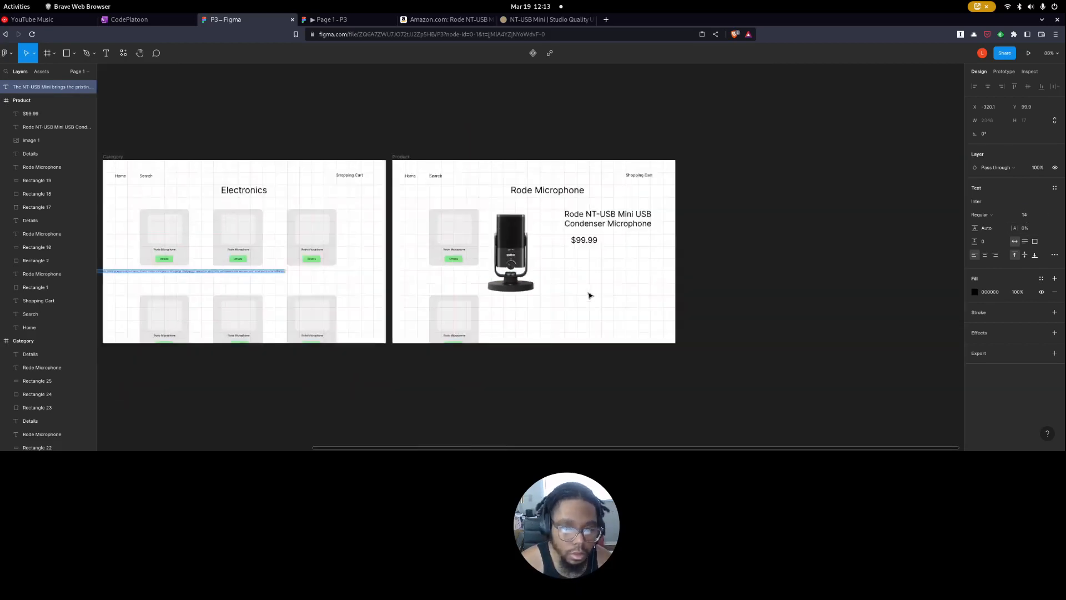
pyautogui.hotkey('ctrl', 'z')
pyautogui.hotkey('ctrl', 'z')
pyautogui.hotkey('ctrl', 'z')
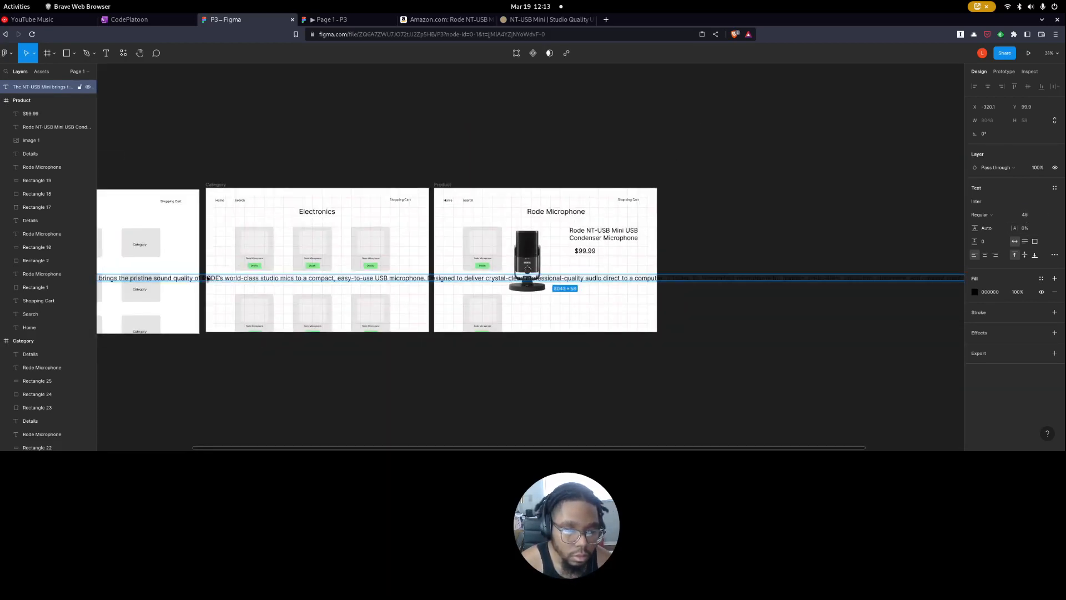
pyautogui.keyDown('ctrl'); pyautogui.scroll(3, 577, 299); pyautogui.keyUp('ctrl')
pyautogui.scroll(3, 577, 299)
pyautogui.keyDown('ctrl'); pyautogui.scroll(2, 606, 312); pyautogui.keyUp('ctrl')
pyautogui.scroll(-5, 605, 313)
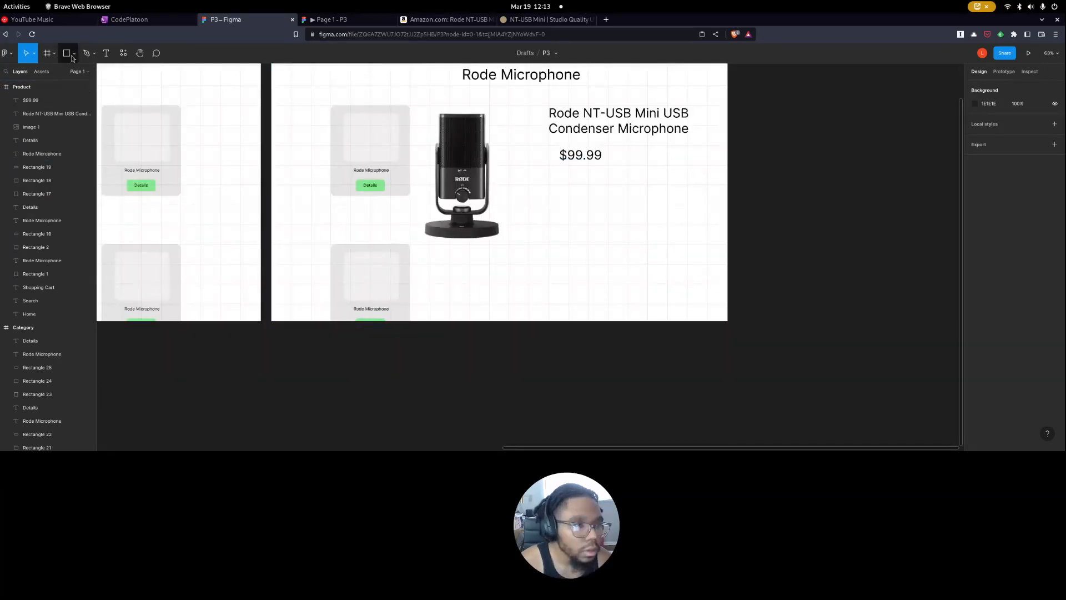
# Create a text box about 608 × 417 below the $99.99 price, set its font size to 20, and paste in the copied description.
pyautogui.press('t')
pyautogui.moveTo(541, 173); pyautogui.dragTo(701, 284)
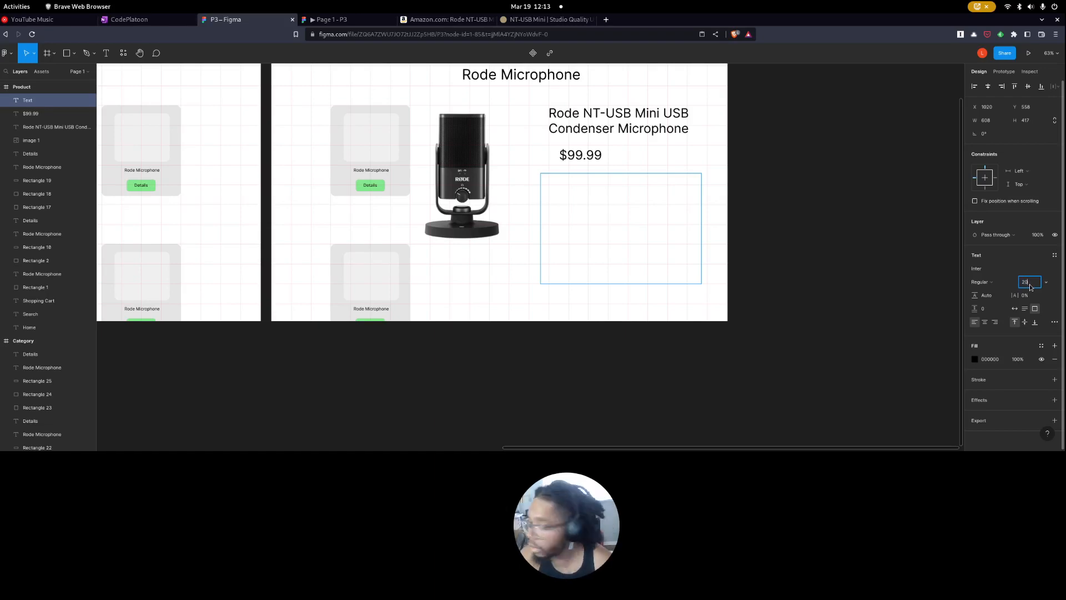
pyautogui.hotkey('ctrl', 'v')
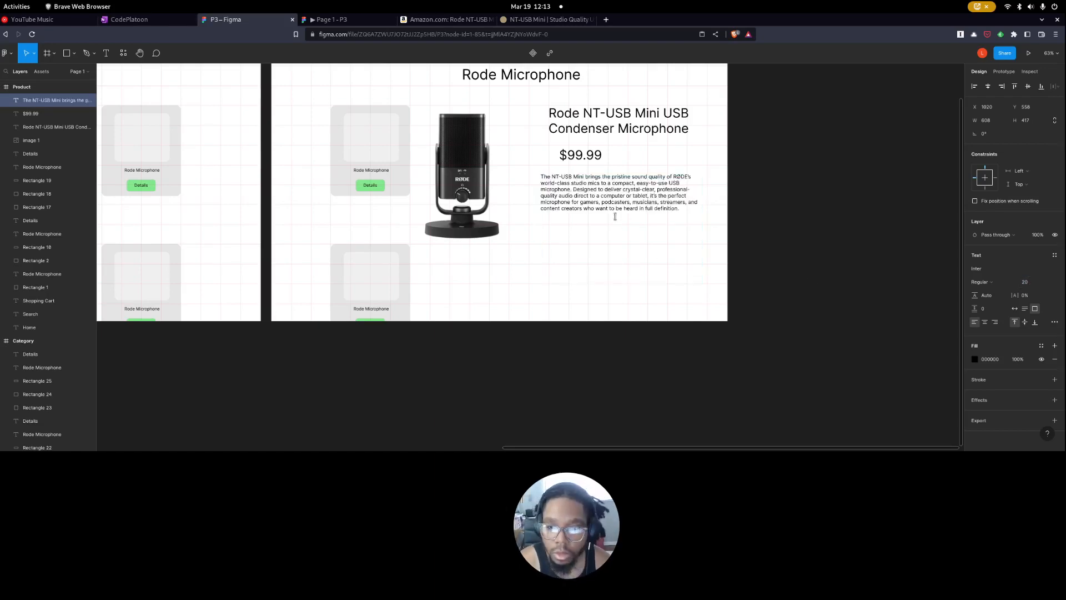
pyautogui.press('Escape')
# Resize the description's text box to about 616 × 170 and move it slightly down to line up with the product title's left edge.
pyautogui.moveTo(701, 285); pyautogui.dragTo(703, 218)
pyautogui.moveTo(599, 195); pyautogui.dragTo(605, 204)
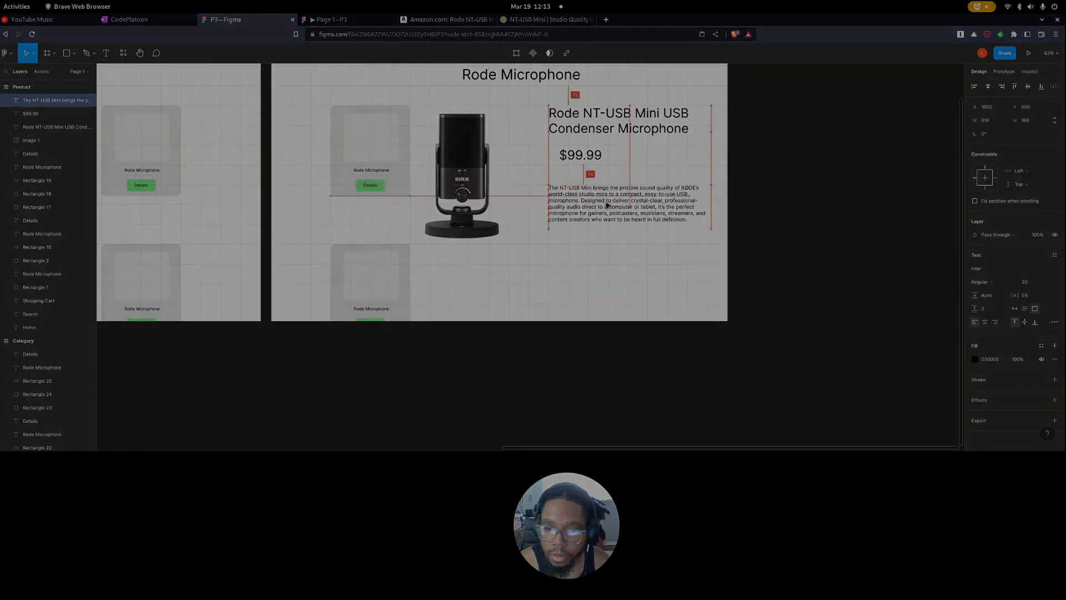